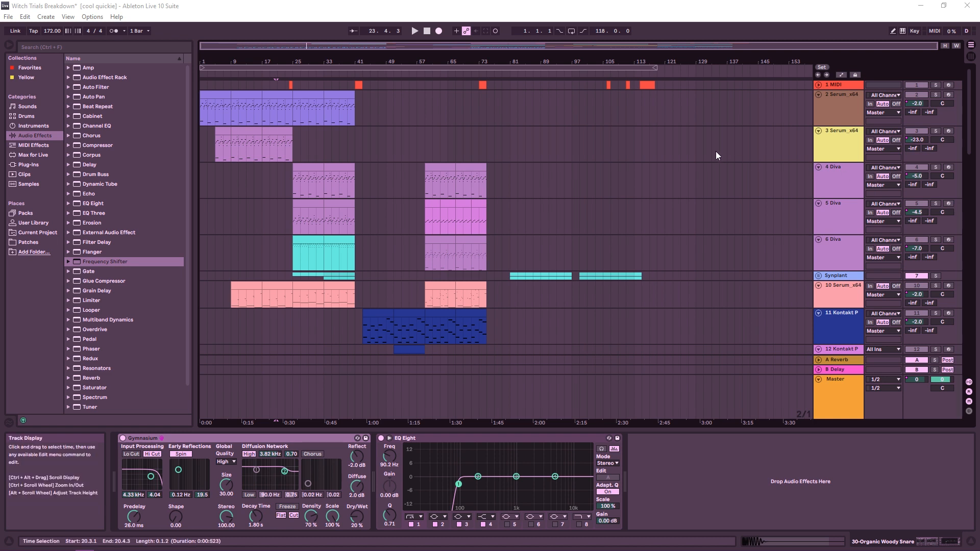
# Open the Serum instrument on the 10 Serum_x64 track, examine its oscillator and effects pages, and close it.
pyautogui.scroll(-1, 559, 264)
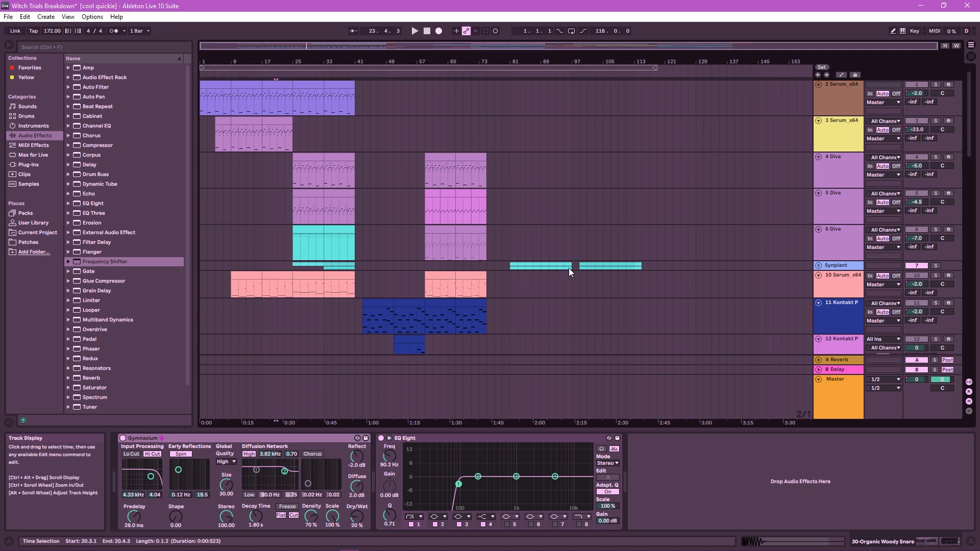
pyautogui.click(835, 281)
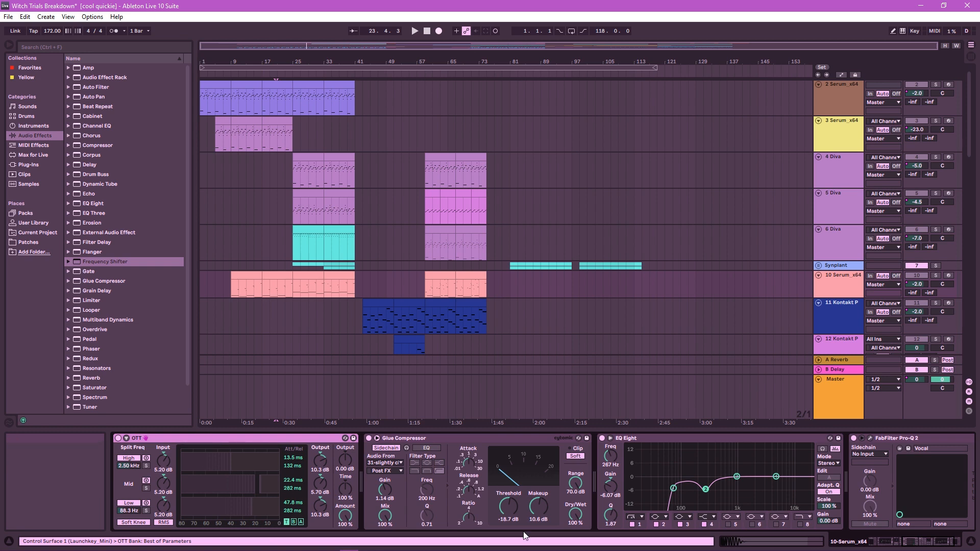
pyautogui.scroll(5, 265, 448)
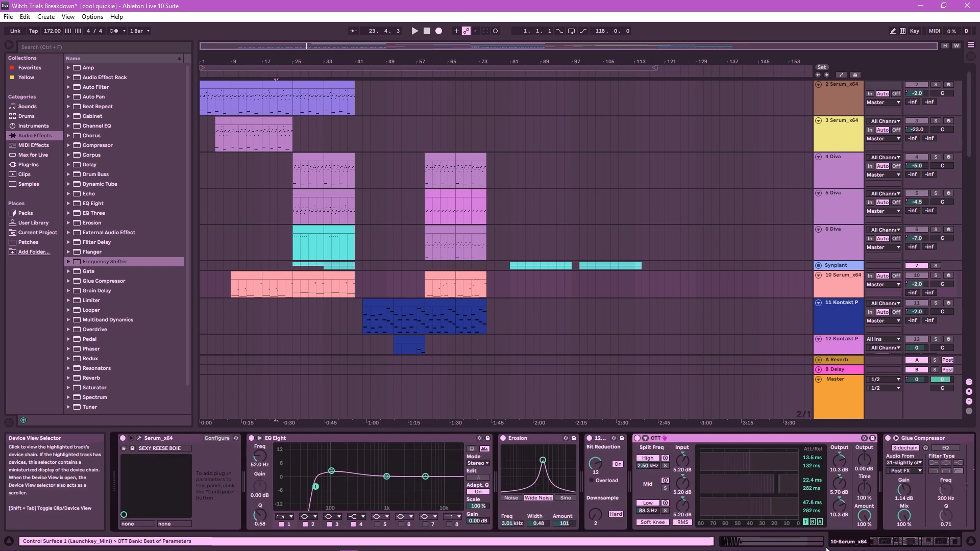
pyautogui.click(138, 438)
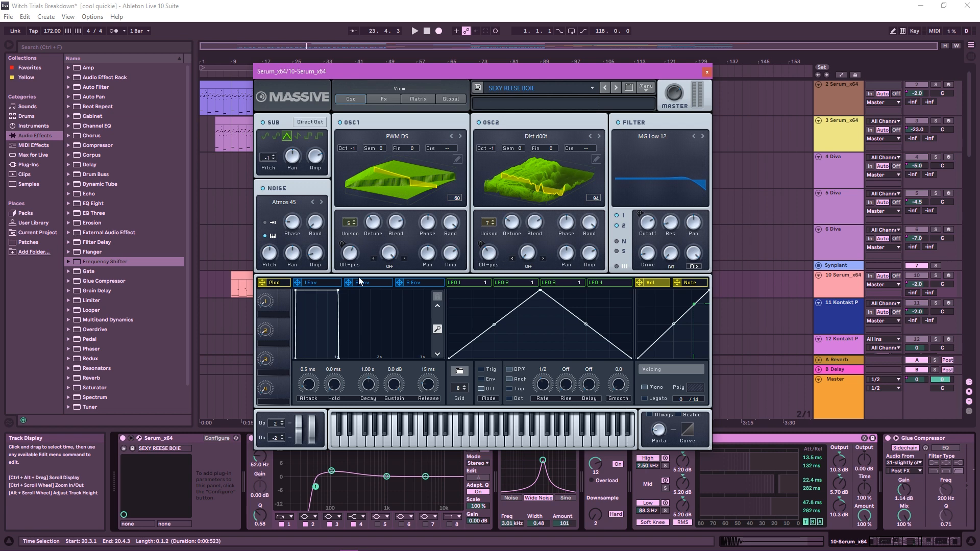
pyautogui.moveTo(355, 259)
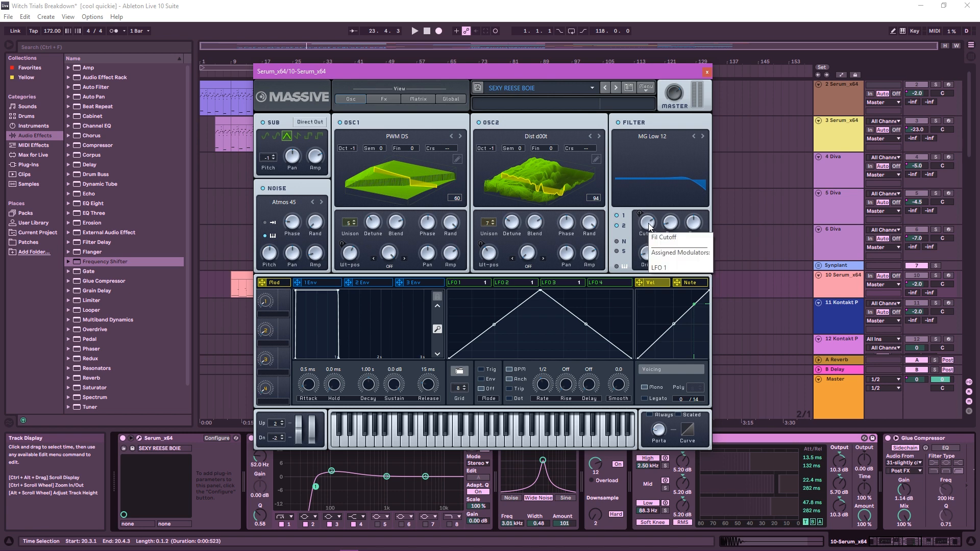
pyautogui.click(388, 97)
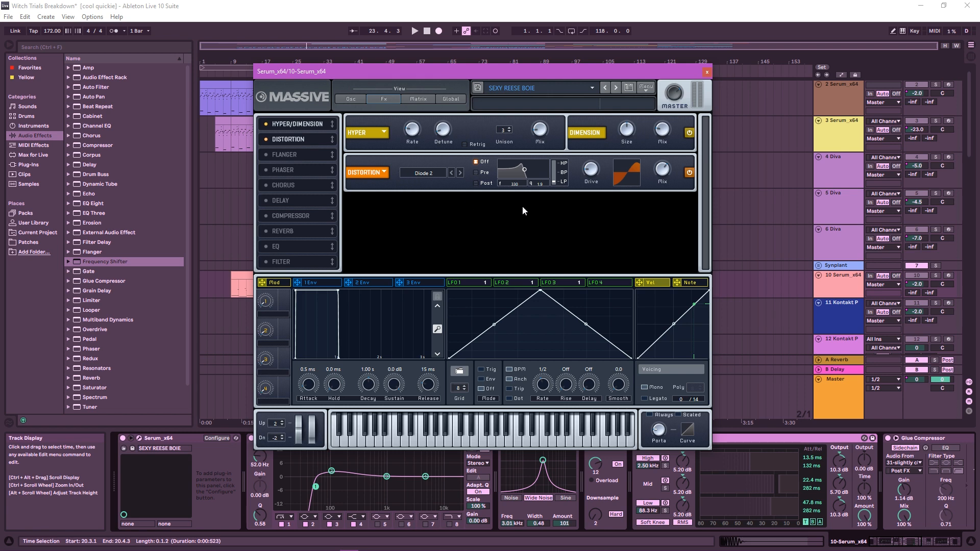
pyautogui.click(707, 72)
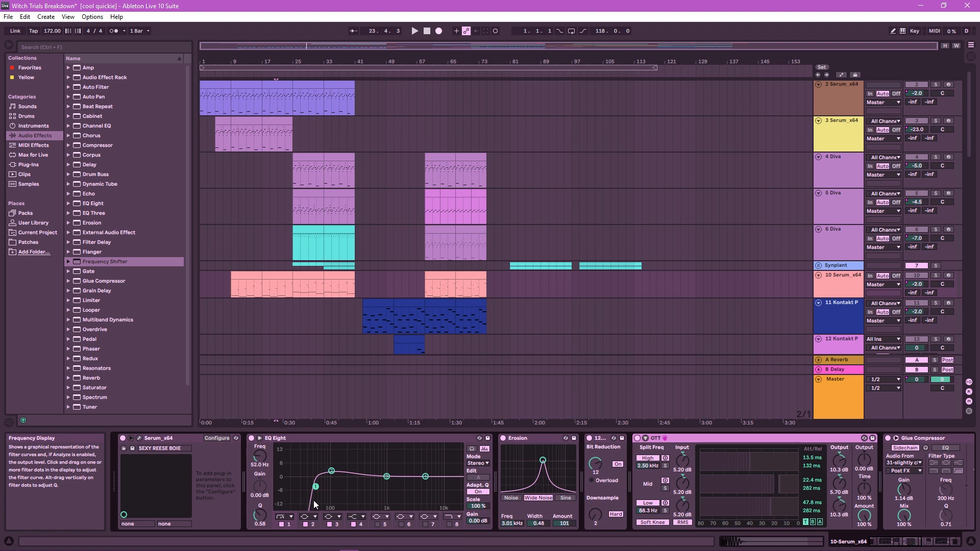
# Select EQ Eight's second band and the Erosion device, and audition the 10 Serum_x64 track soloed.
pyautogui.click(332, 471)
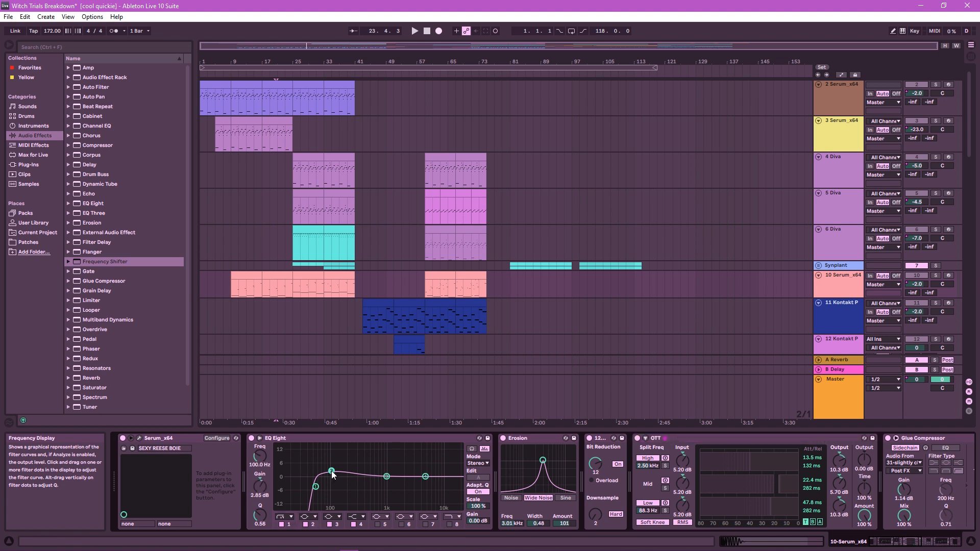
pyautogui.click(537, 440)
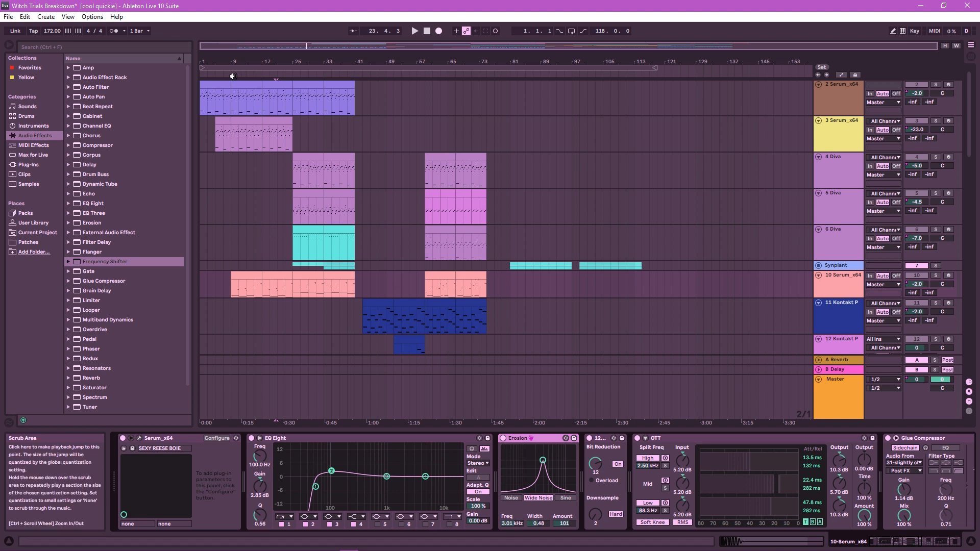
pyautogui.press('space')
pyautogui.click(936, 275)
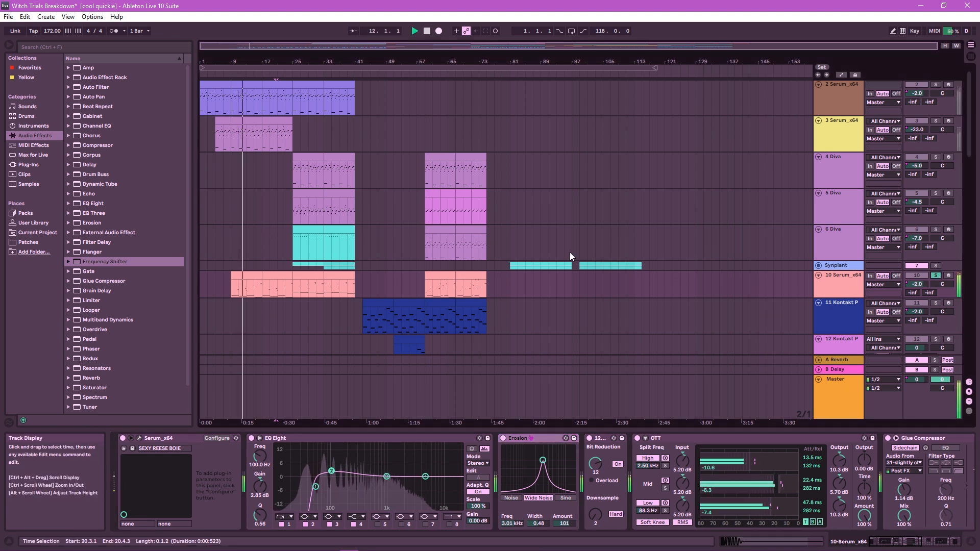
pyautogui.click(426, 31)
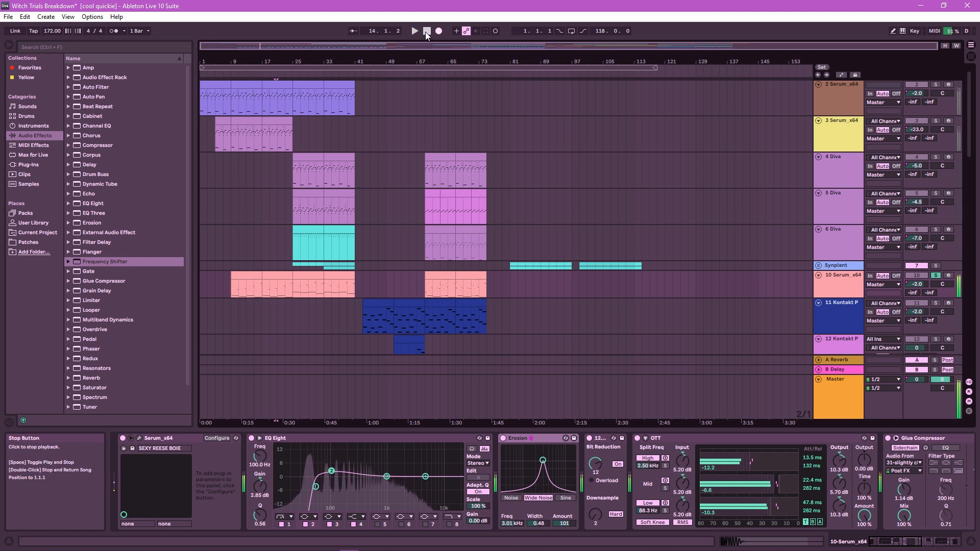
# Bypass the Erosion effect and play the soloed track from bar 9 for comparison.
pyautogui.click(506, 438)
pyautogui.press('space')
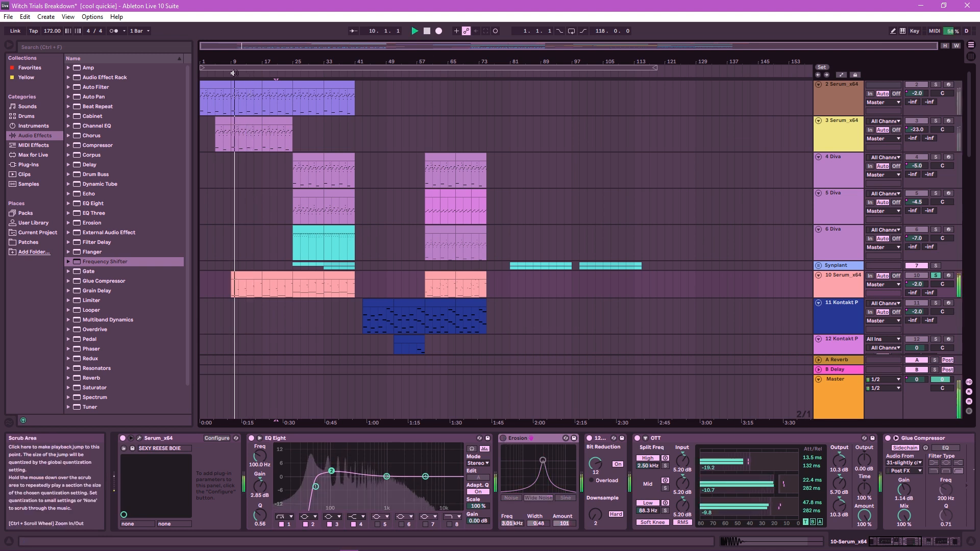
pyautogui.click(427, 31)
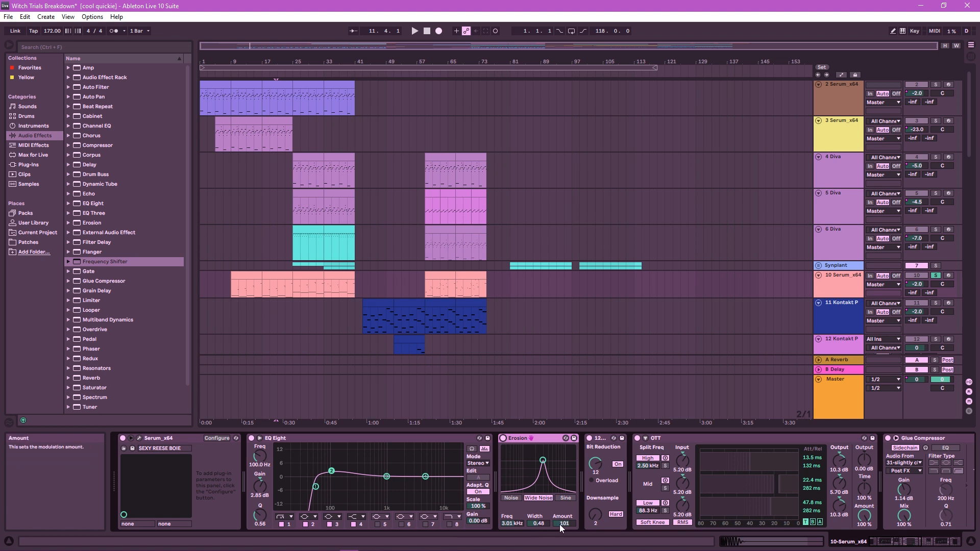
# Examine the 12-bit Fidelity device and compare the track's playback with OTT switched off and back on.
pyautogui.click(600, 440)
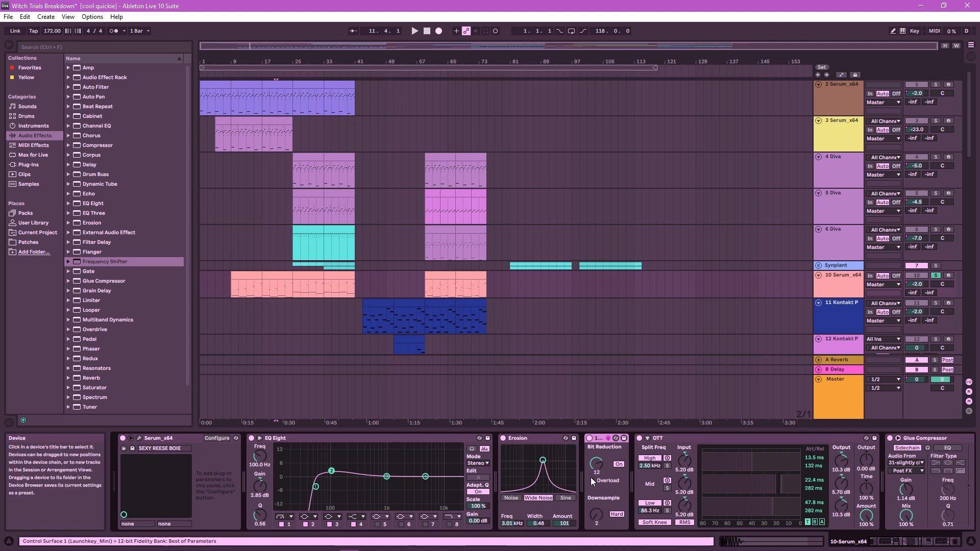
pyautogui.click(631, 448)
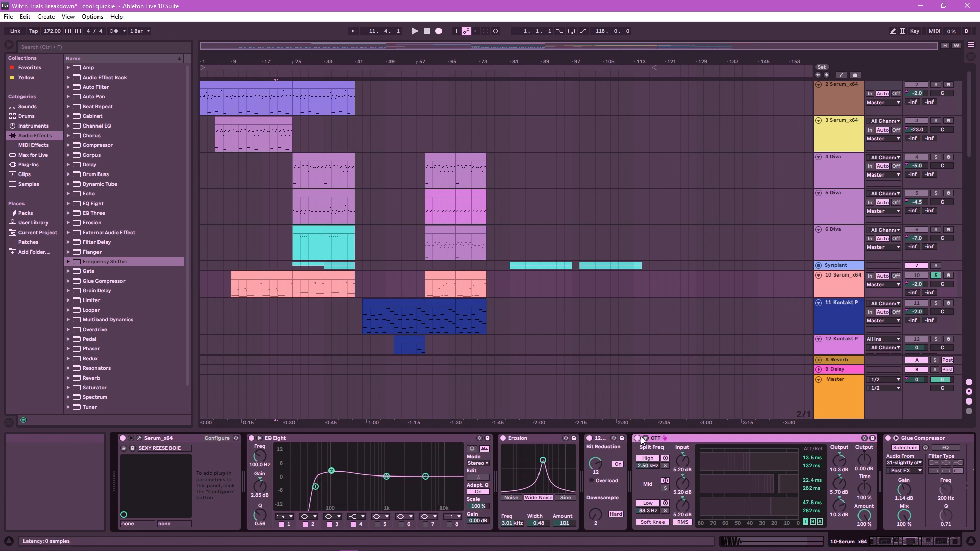
pyautogui.press('space')
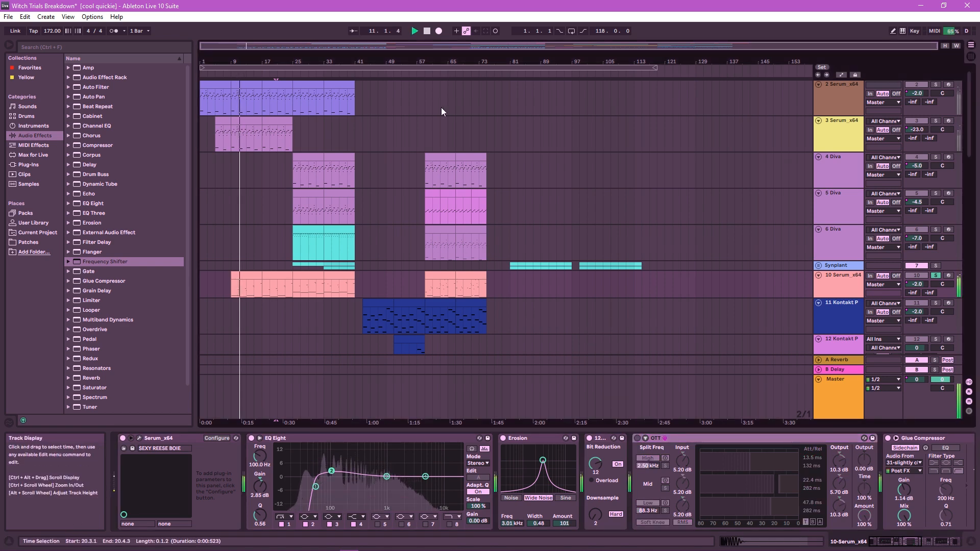
pyautogui.click(638, 439)
pyautogui.press('space')
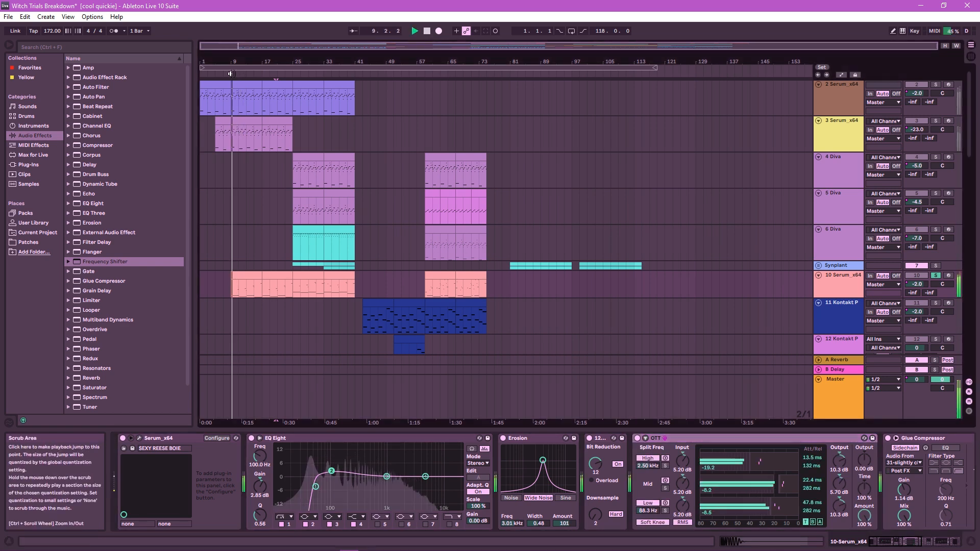
pyautogui.click(426, 32)
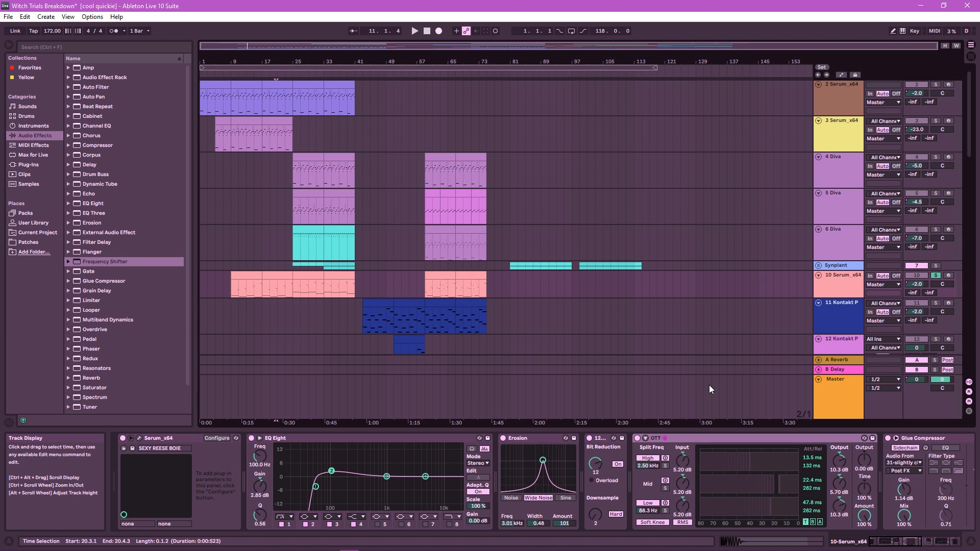
# Examine the end of the device chain, including the second EQ Eight's cut and the FabFilter Pro-Q 2 curve.
pyautogui.click(925, 543)
pyautogui.moveTo(925, 546); pyautogui.dragTo(935, 546)
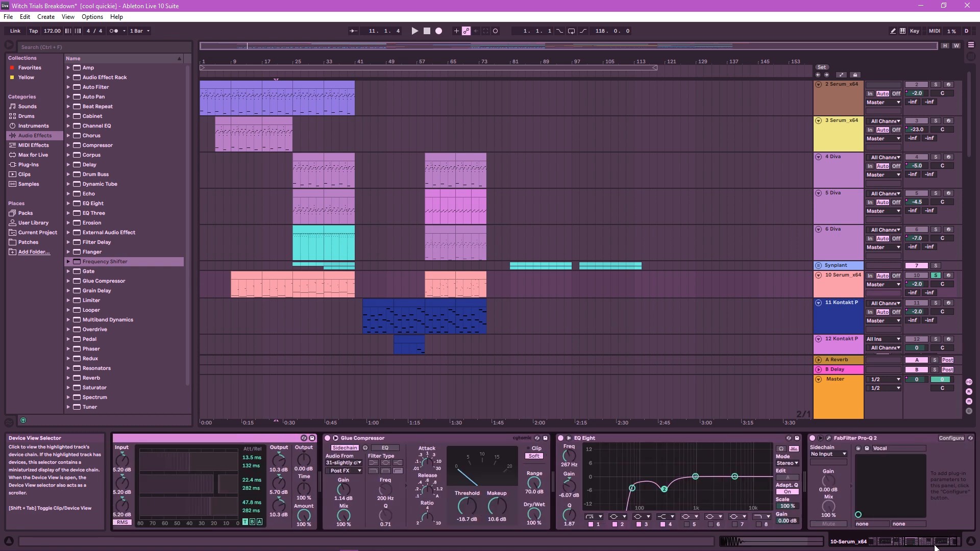
pyautogui.click(664, 490)
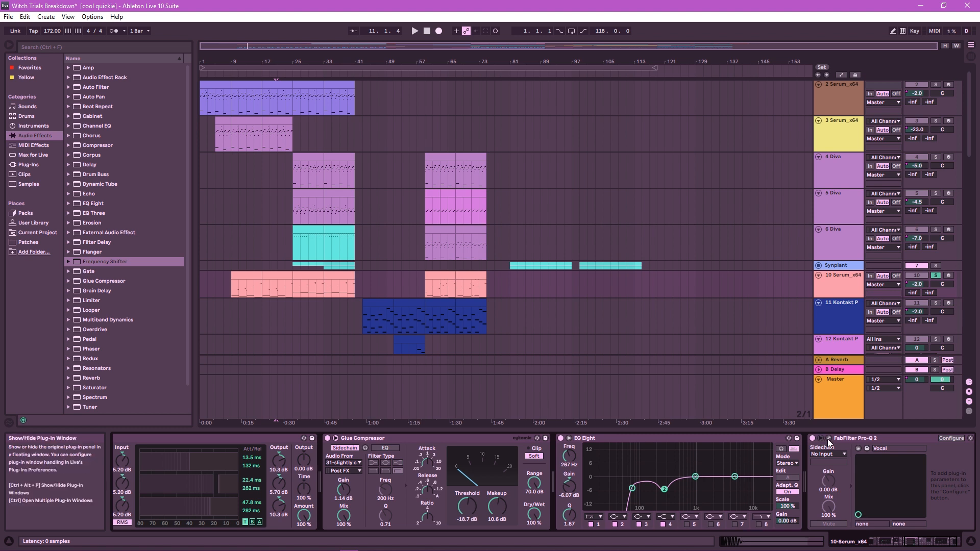
pyautogui.click(828, 439)
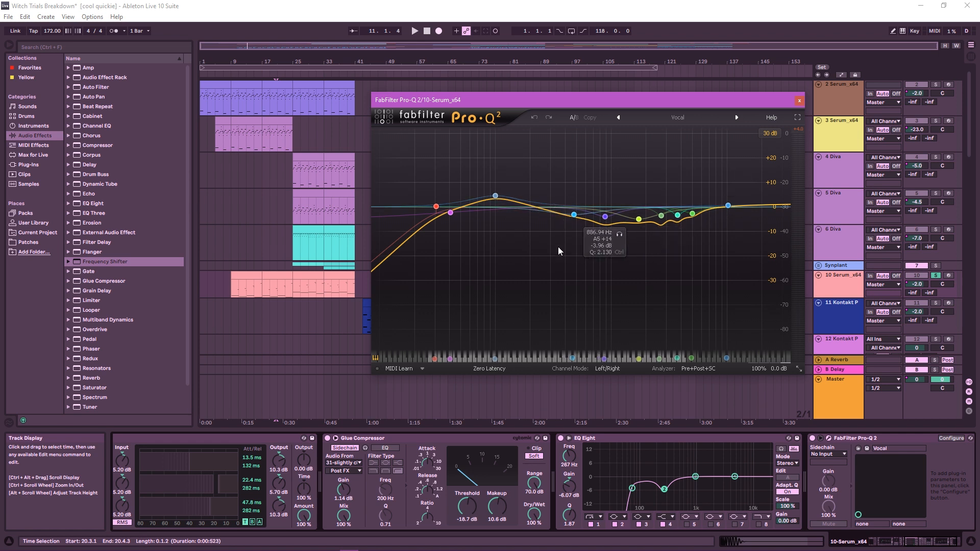
pyautogui.click(800, 100)
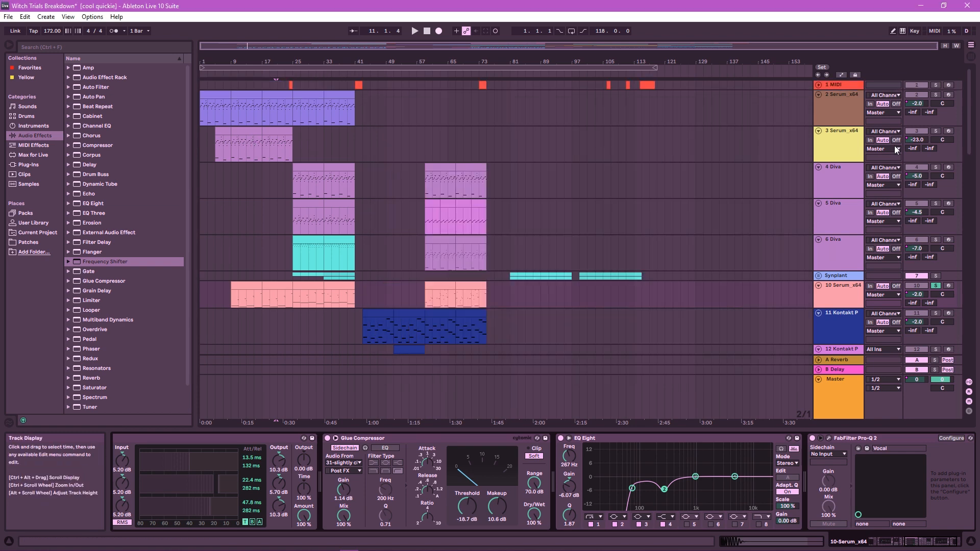
# Show the Master track's automation, examine the 12-bit Fidelity and Mixer Track Volume envelopes, and hide the automation lanes.
pyautogui.click(847, 106)
pyautogui.click(849, 400)
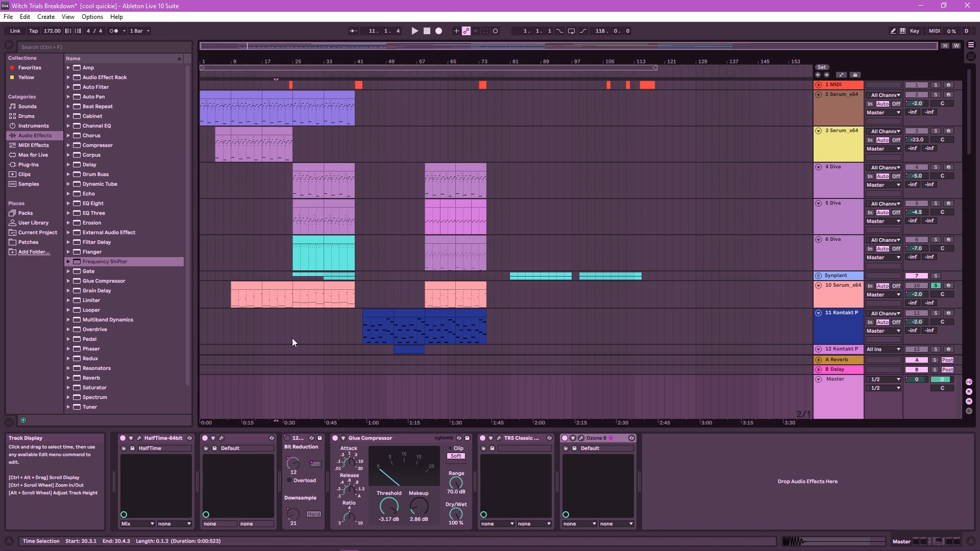
pyautogui.press('a')
pyautogui.click(176, 446)
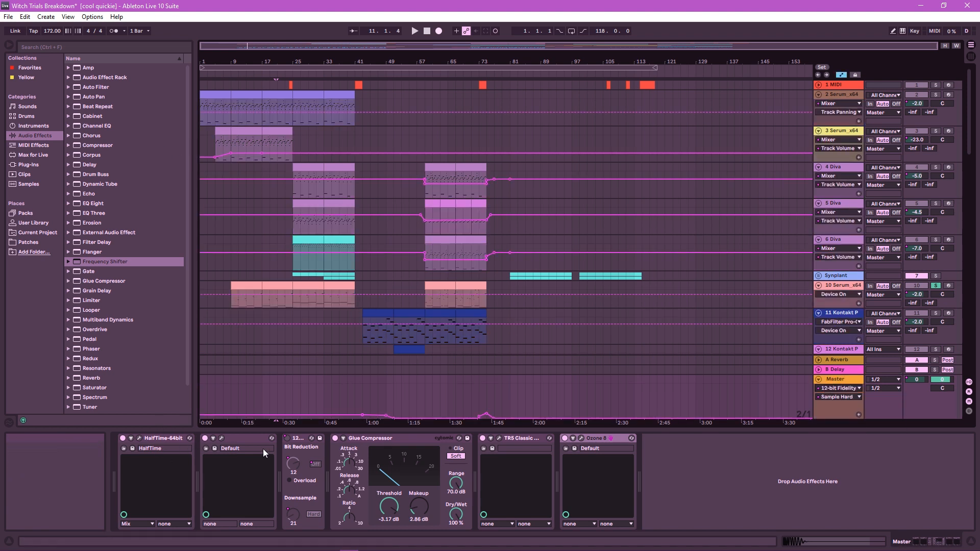
pyautogui.click(299, 443)
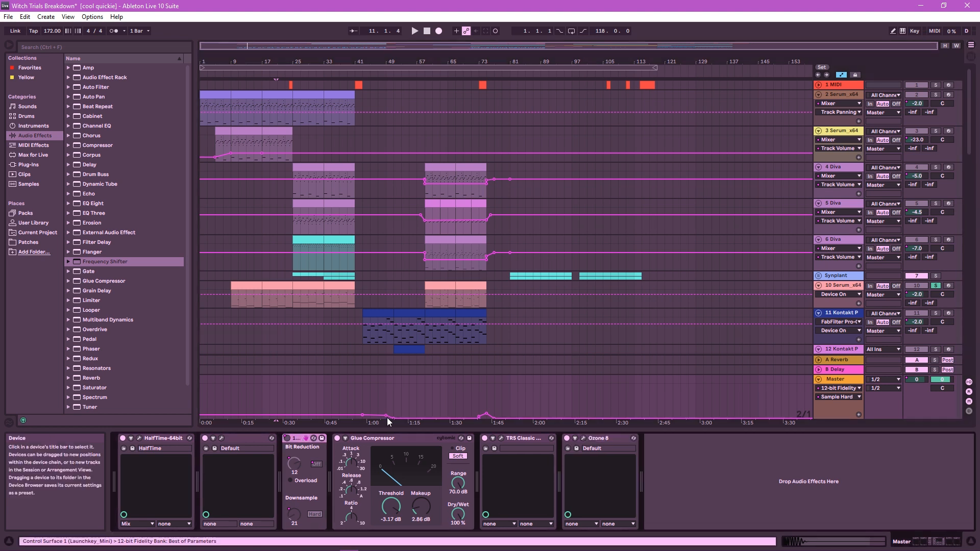
pyautogui.click(841, 389)
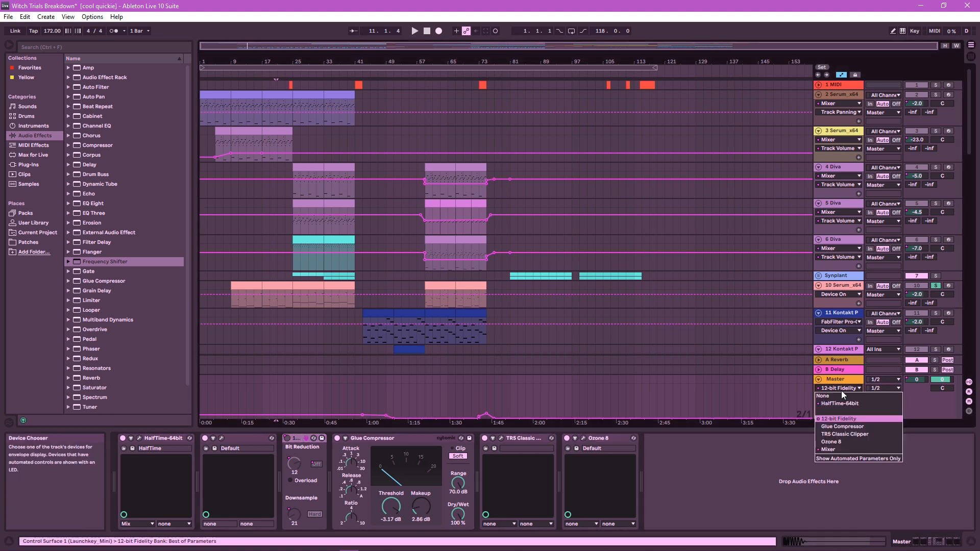
pyautogui.click(842, 419)
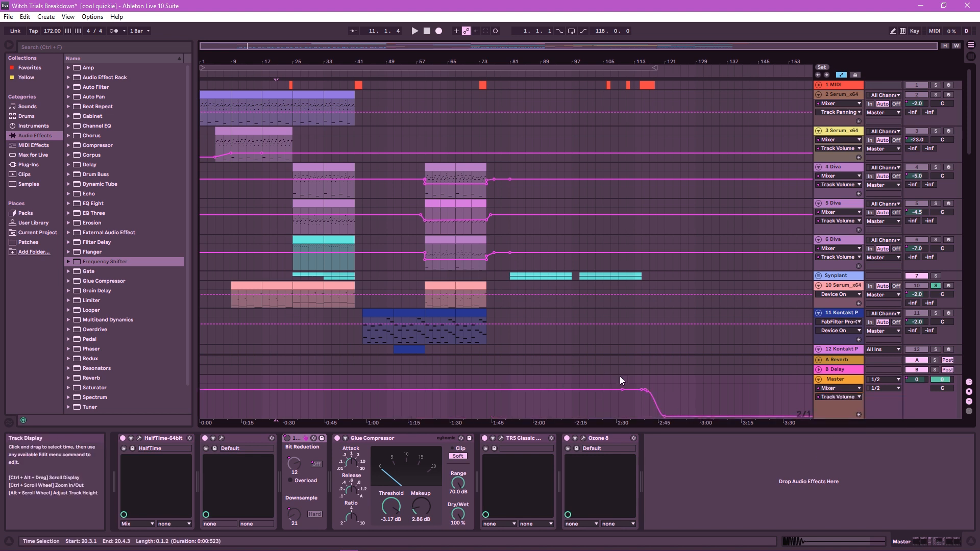
pyautogui.press('a')
# Solo and play the 2 Serum_x64 track while examining its Serum patch, and stop playback.
pyautogui.click(849, 99)
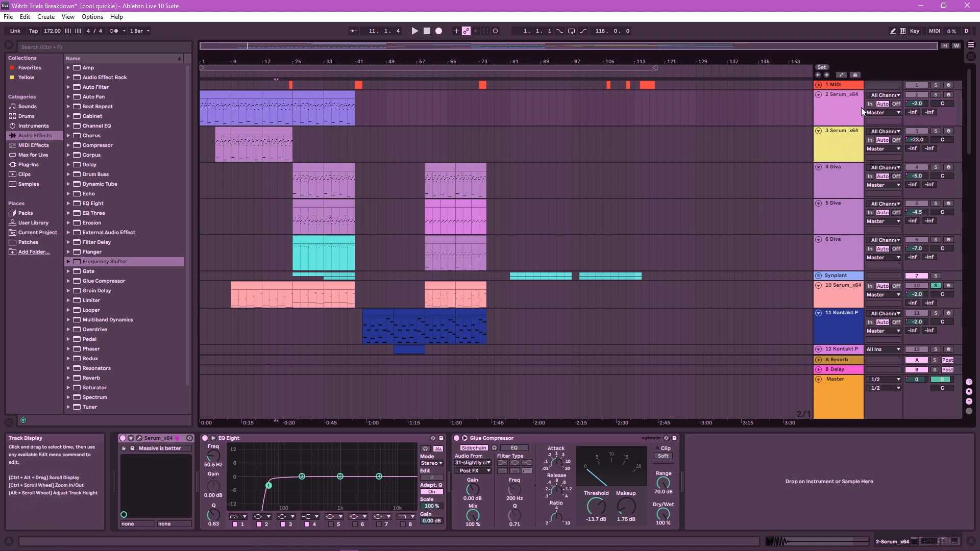
pyautogui.click(936, 95)
pyautogui.press('space')
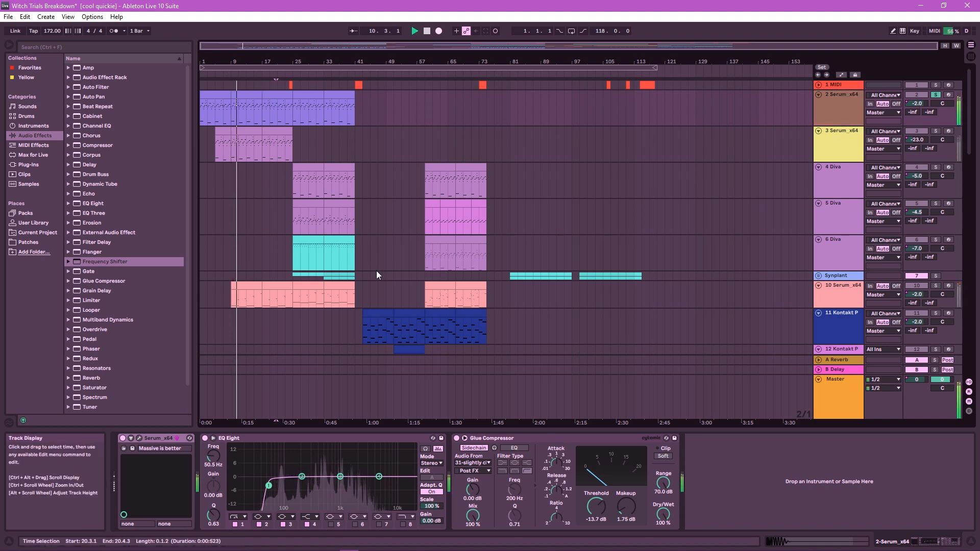
pyautogui.click(139, 438)
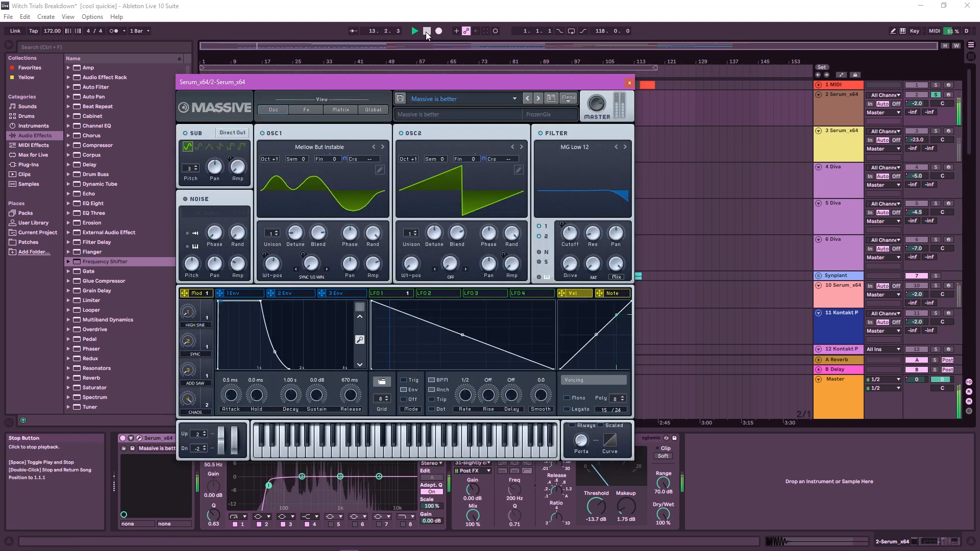
pyautogui.click(427, 33)
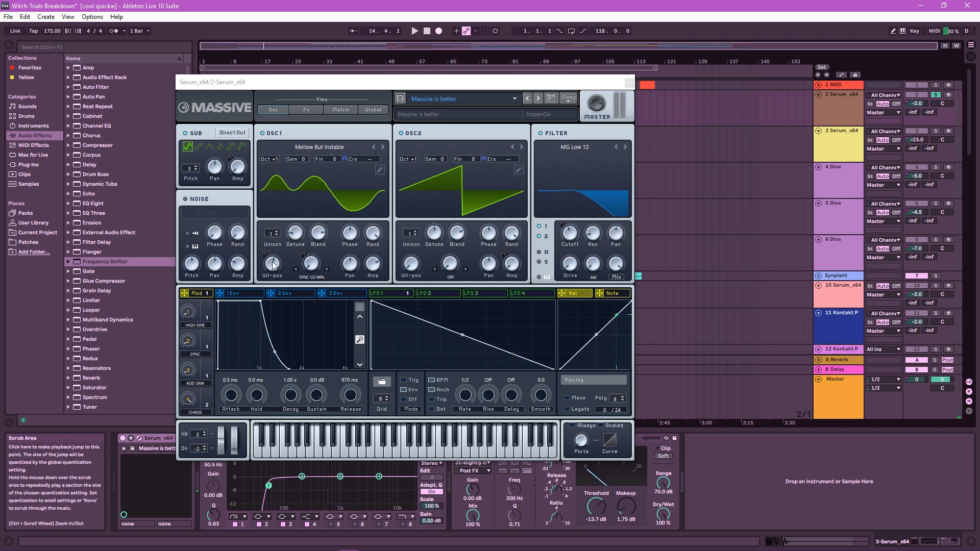
# Solo the 3 Serum_x64 track, audition it from bar 9, and select its EQ Eight device.
pyautogui.click(936, 131)
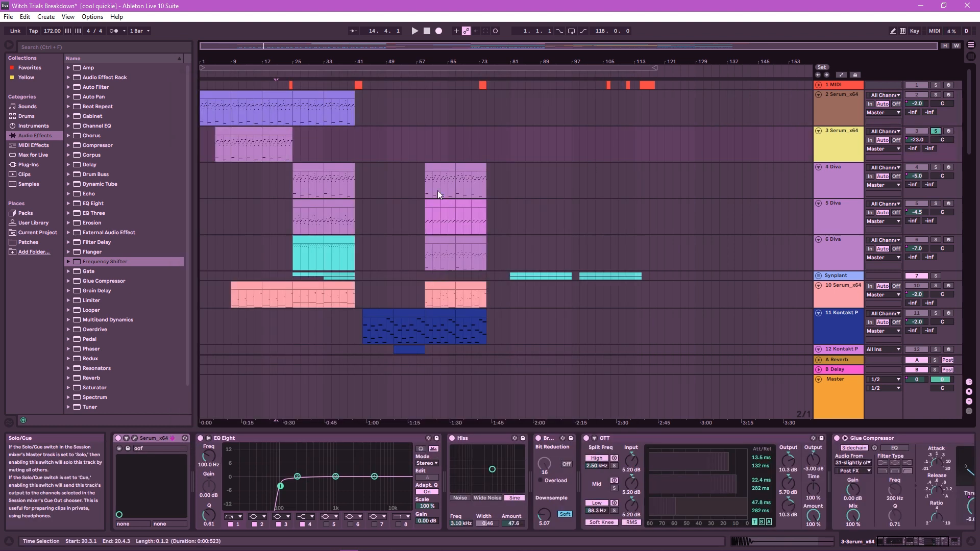
pyautogui.click(233, 75)
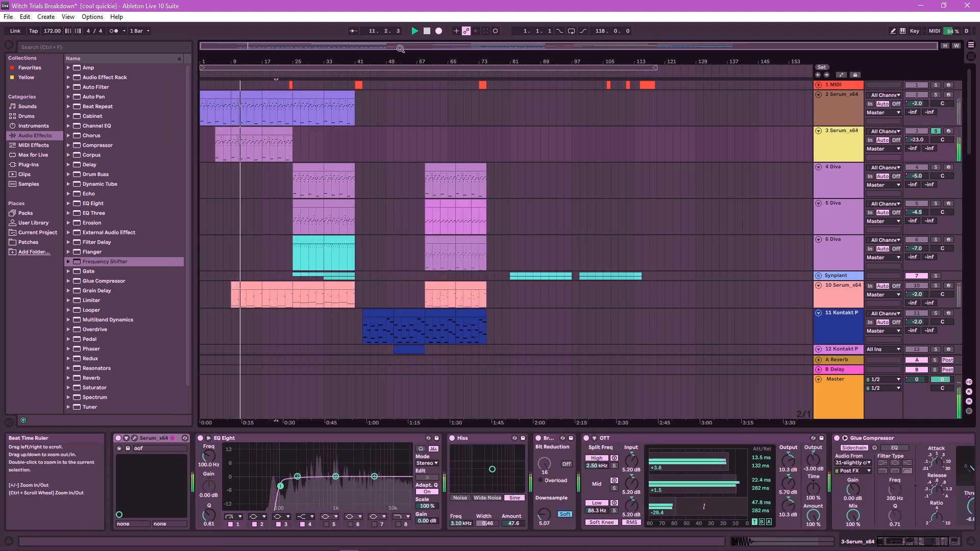
pyautogui.press('space')
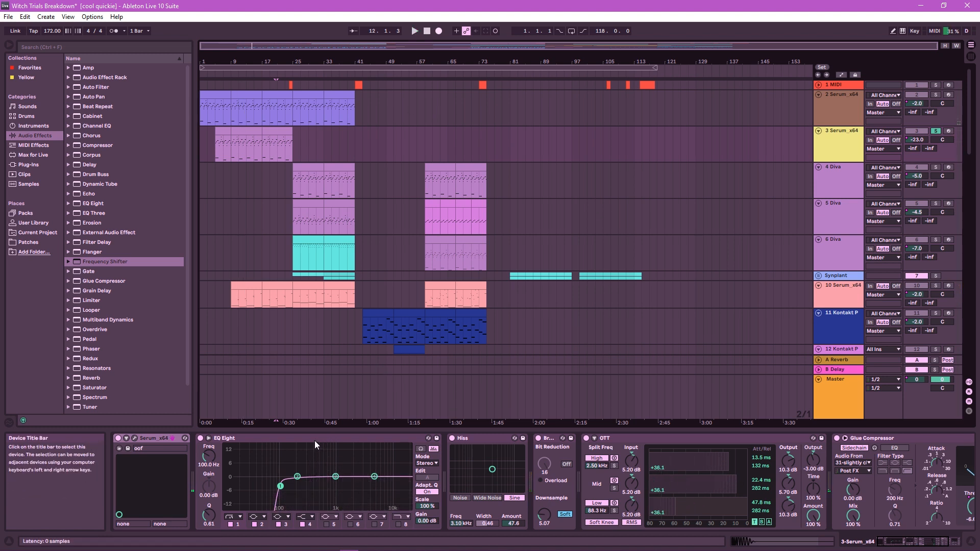
pyautogui.click(315, 440)
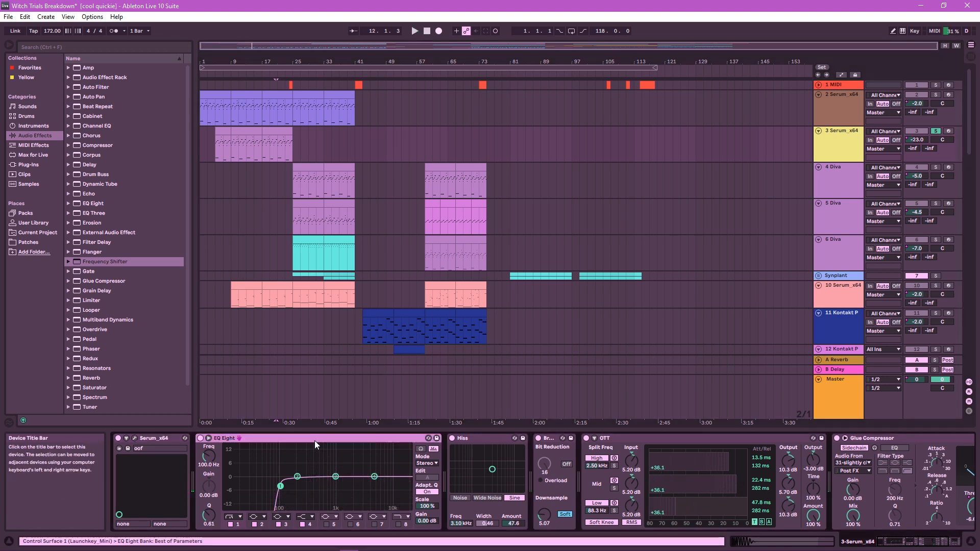
# Examine the Hiss, bit-reduction, OTT and Glue Compressor devices on the 3 Serum_x64 track.
pyautogui.click(483, 440)
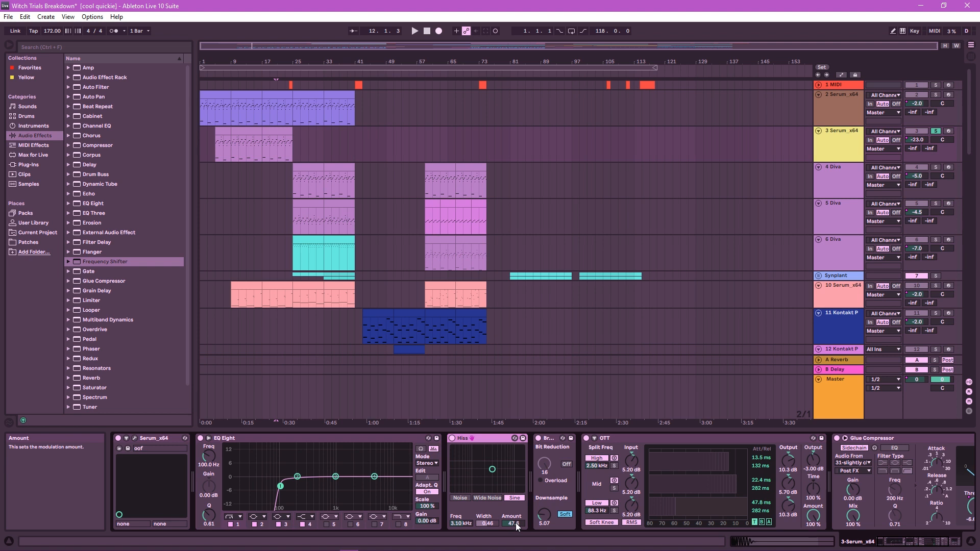
pyautogui.click(553, 440)
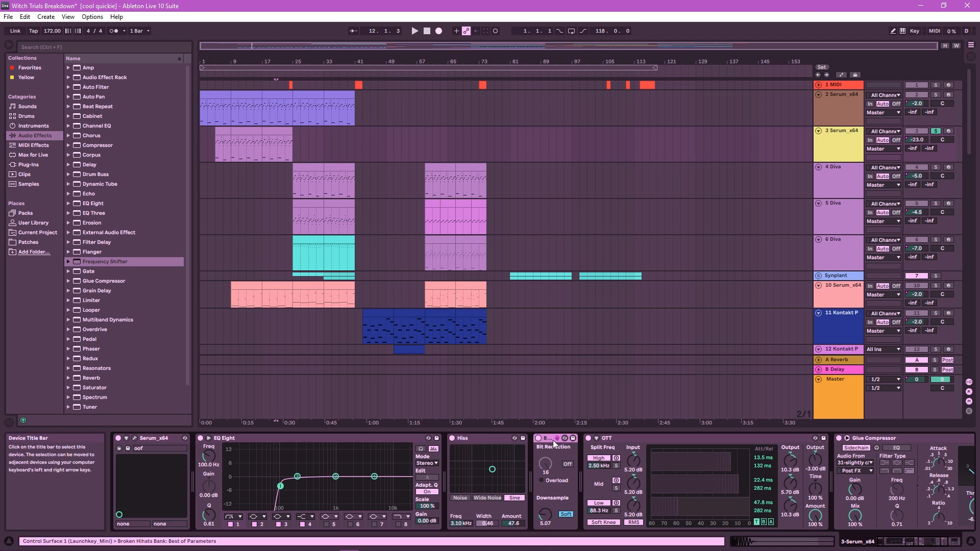
pyautogui.click(655, 442)
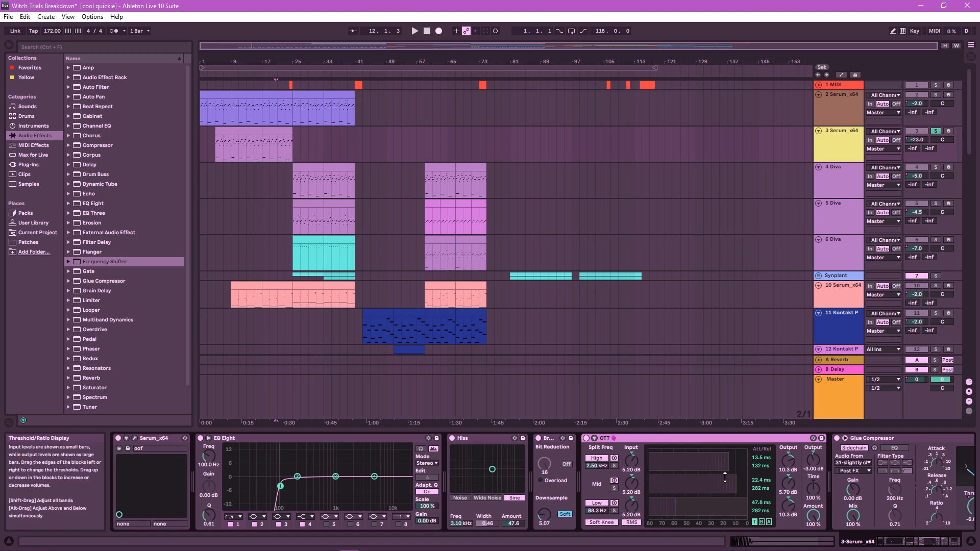
pyautogui.click(868, 438)
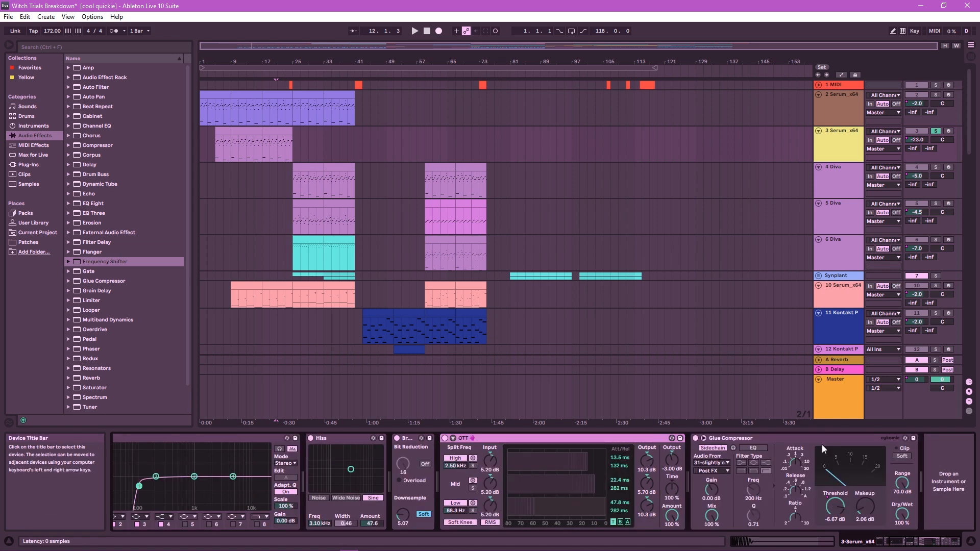
# Show the 4 Diva track's devices and examine the EQ Eight low cut and the sidechained Glue Compressor.
pyautogui.click(857, 172)
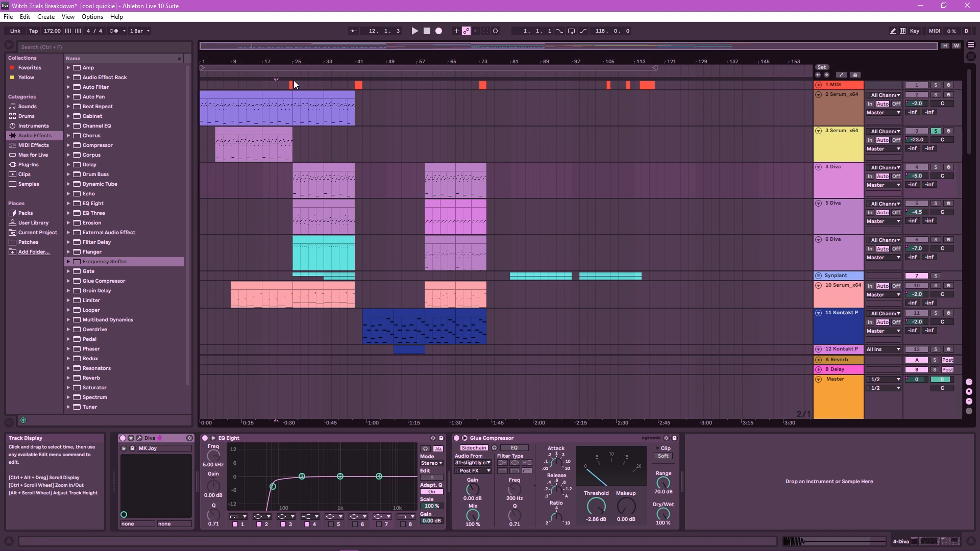
pyautogui.scroll(-2, 290, 147)
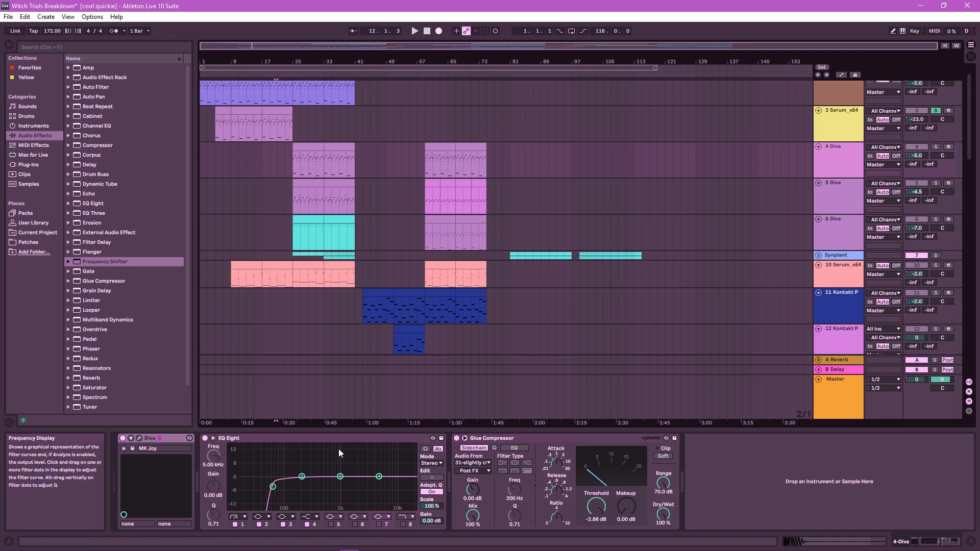
pyautogui.click(328, 439)
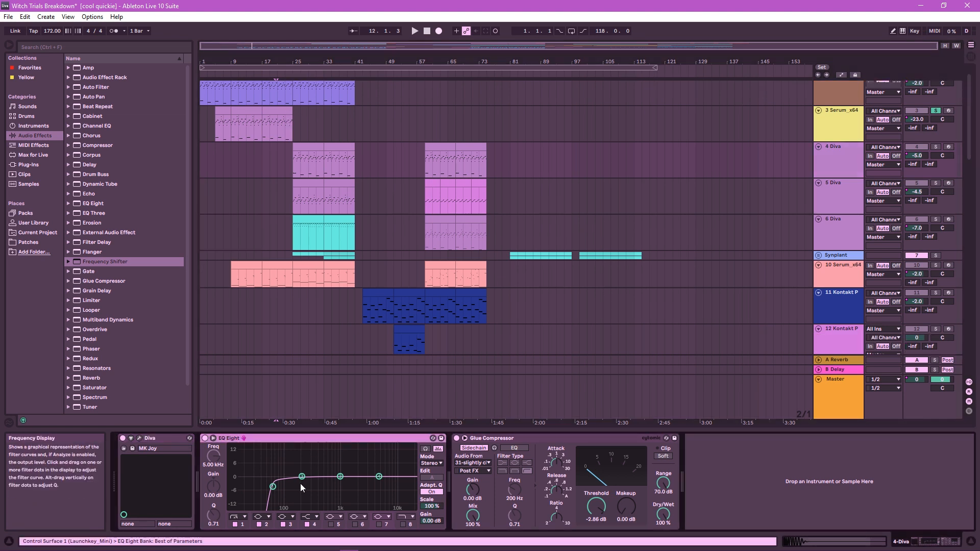
pyautogui.click(273, 487)
pyautogui.click(508, 438)
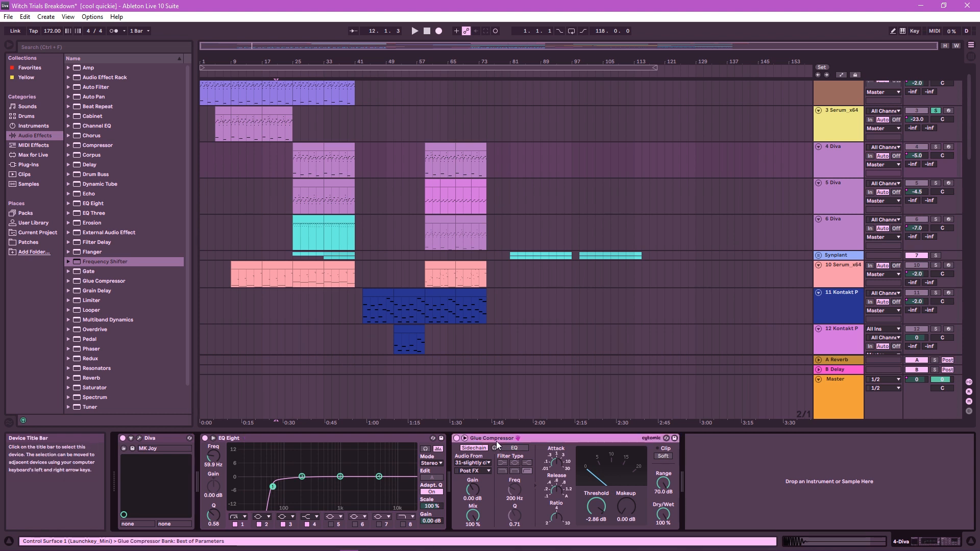
pyautogui.scroll(-1, 356, 409)
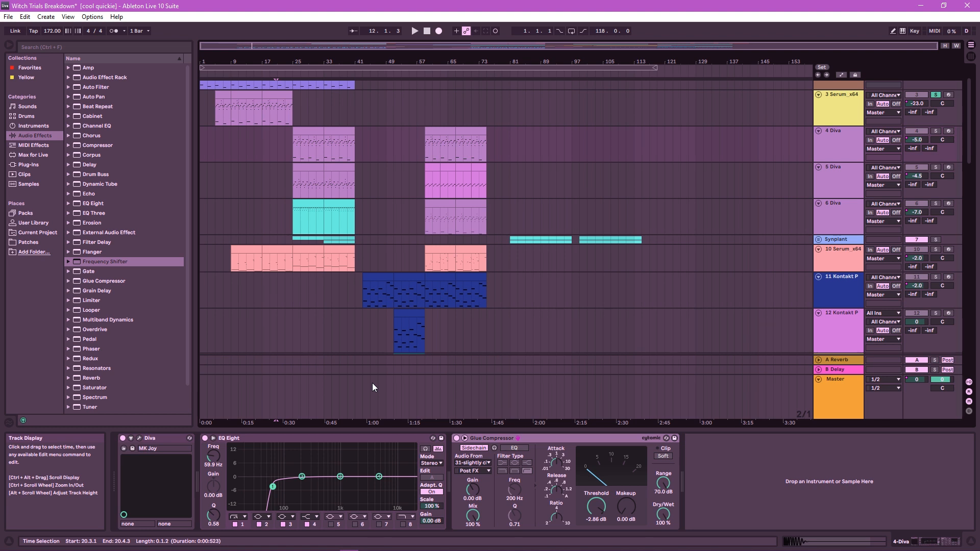
# Solo and play the 4 Diva track, stop playback, and examine its MK Joy patch in the Diva plug-in window.
pyautogui.scroll(1, 372, 383)
pyautogui.press('space')
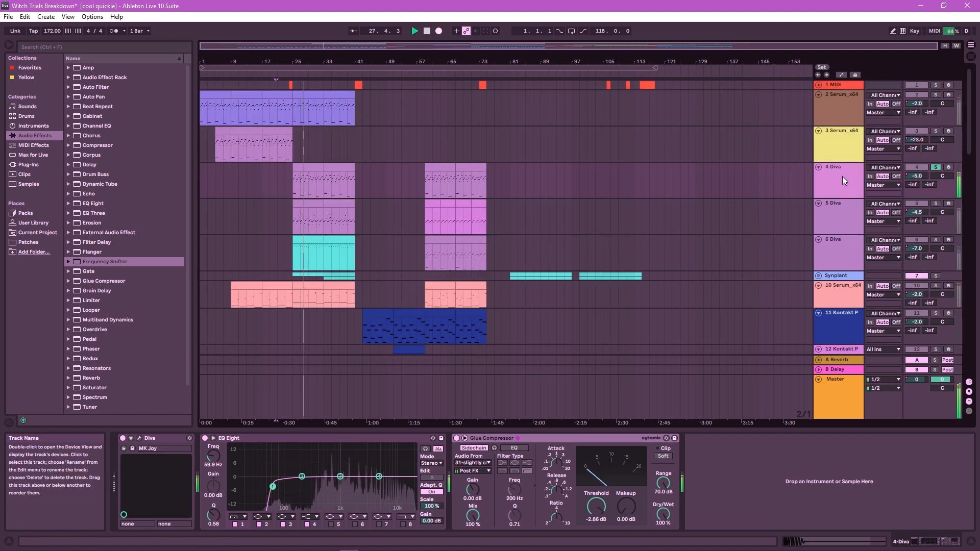
pyautogui.click(137, 438)
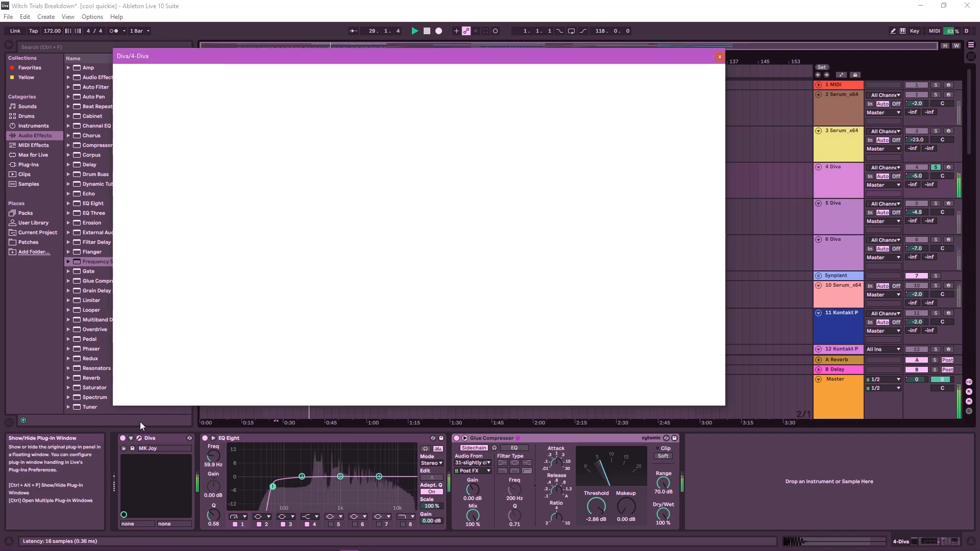
pyautogui.click(427, 31)
pyautogui.moveTo(423, 58); pyautogui.dragTo(537, 109)
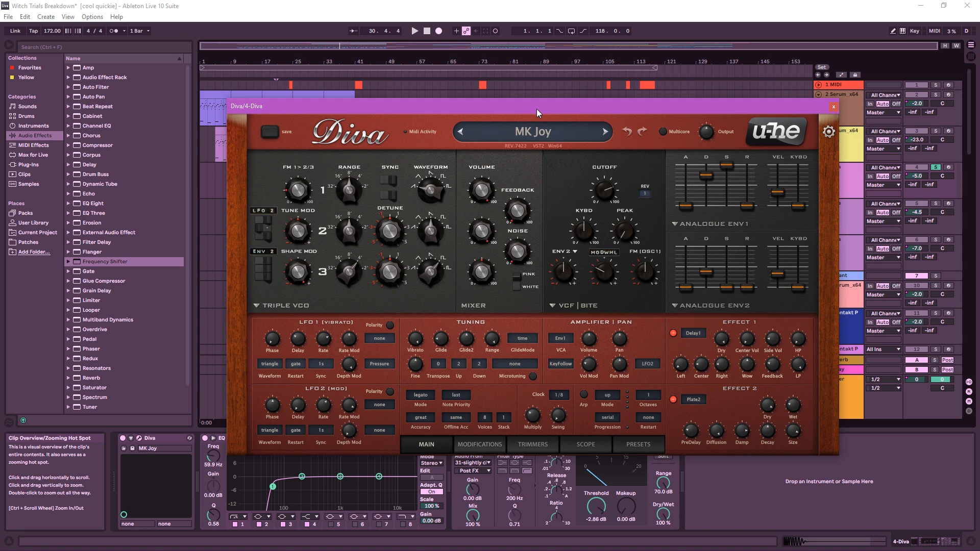
pyautogui.click(833, 107)
# Solo the 5 Diva track, briefly open its Diva plug-in window, and audition the track from about bar 25.
pyautogui.click(858, 212)
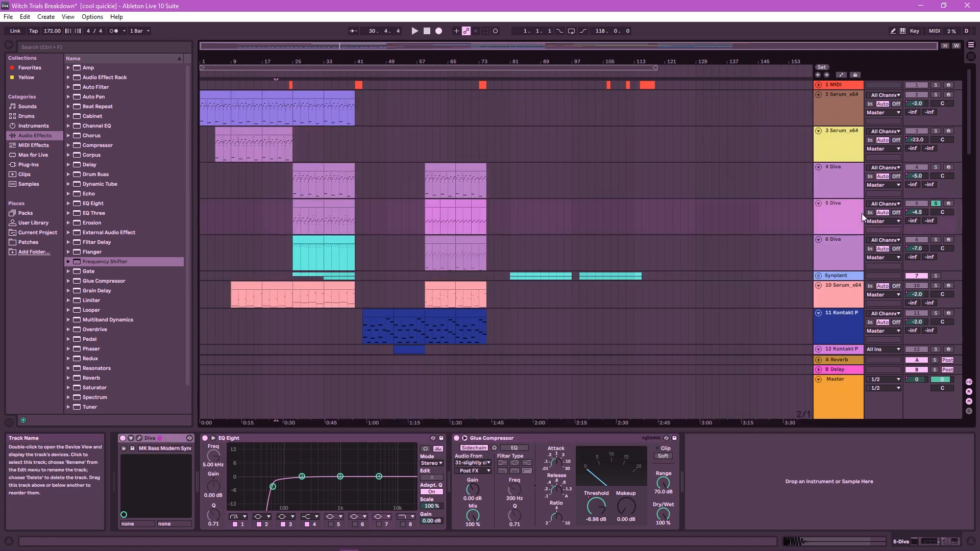
pyautogui.click(139, 438)
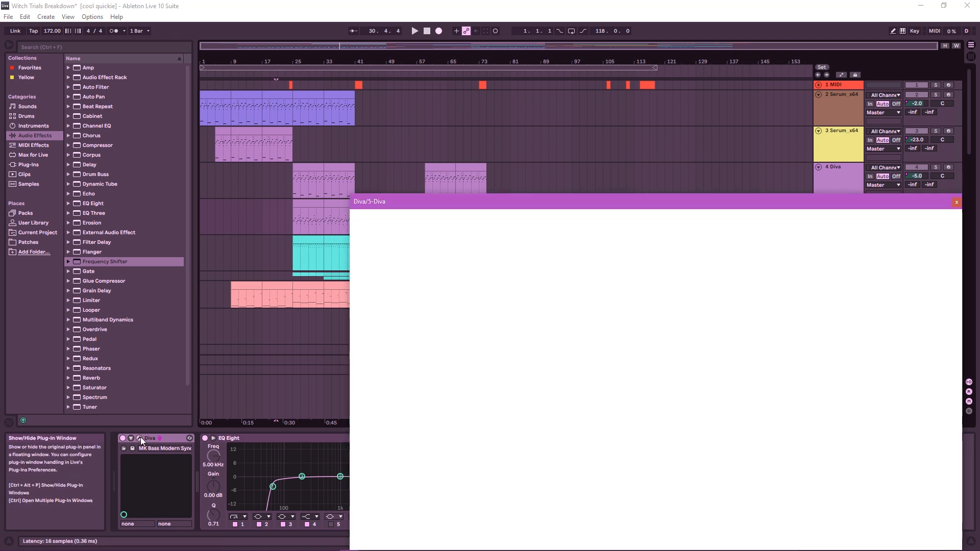
pyautogui.click(957, 202)
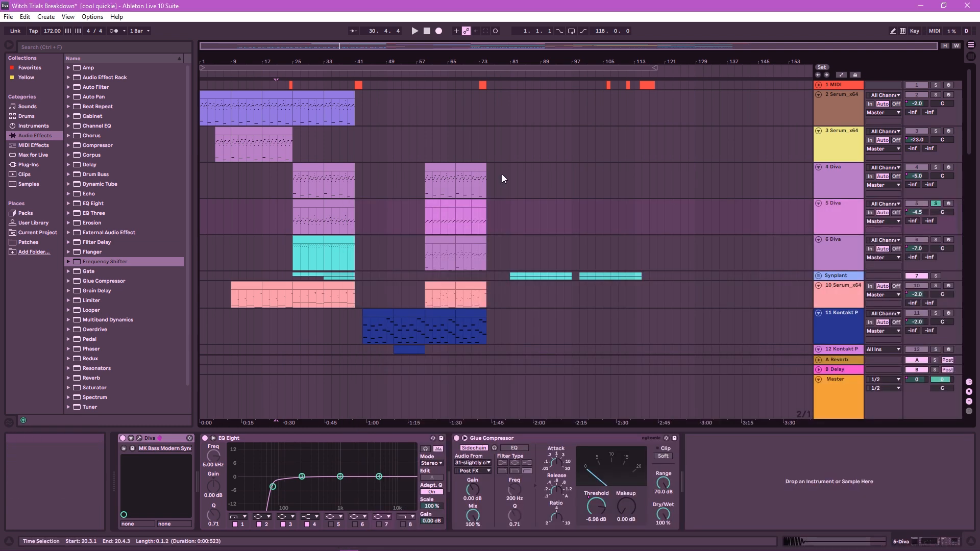
pyautogui.click(293, 75)
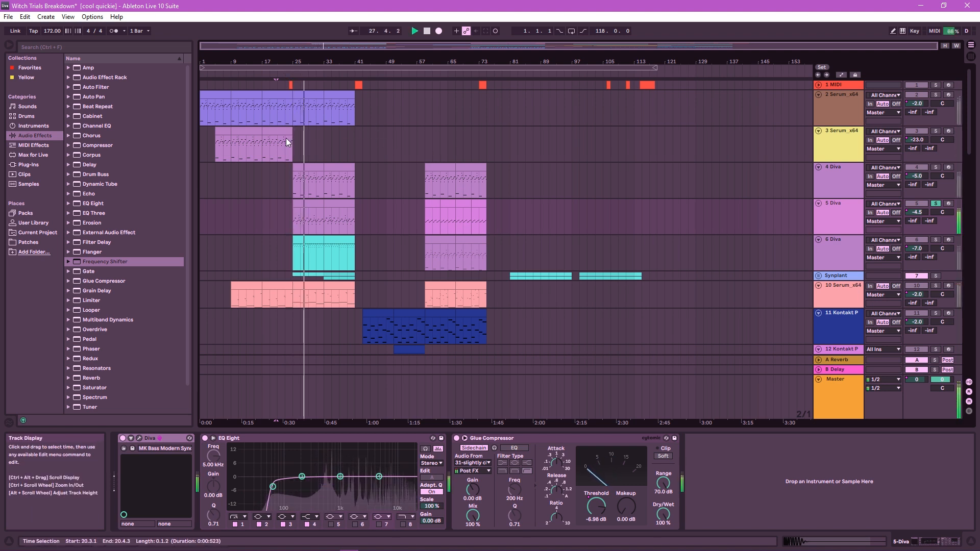
pyautogui.click(427, 30)
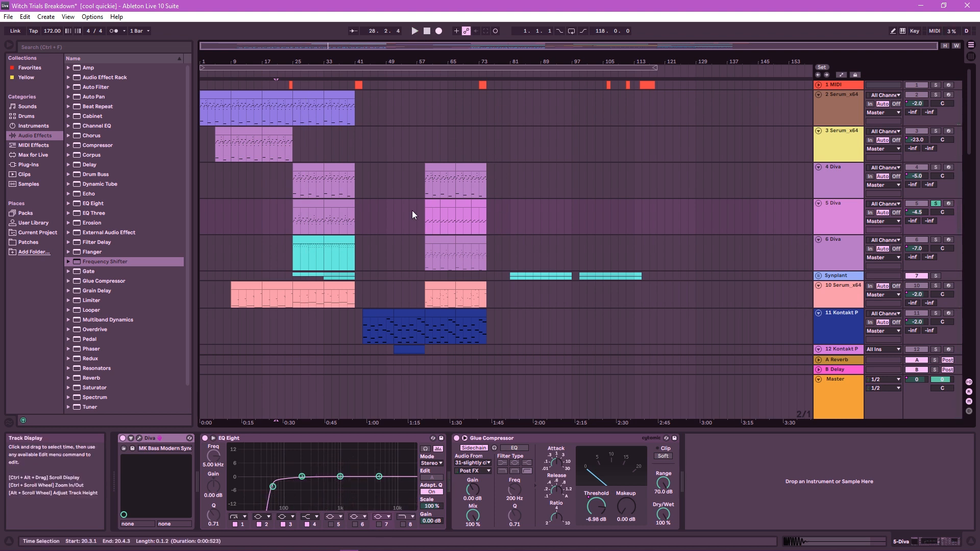
# Solo the 6 Diva track, audition it from around bars 26 and 32, stop playback, and clear the solo.
pyautogui.scroll(-2, 522, 240)
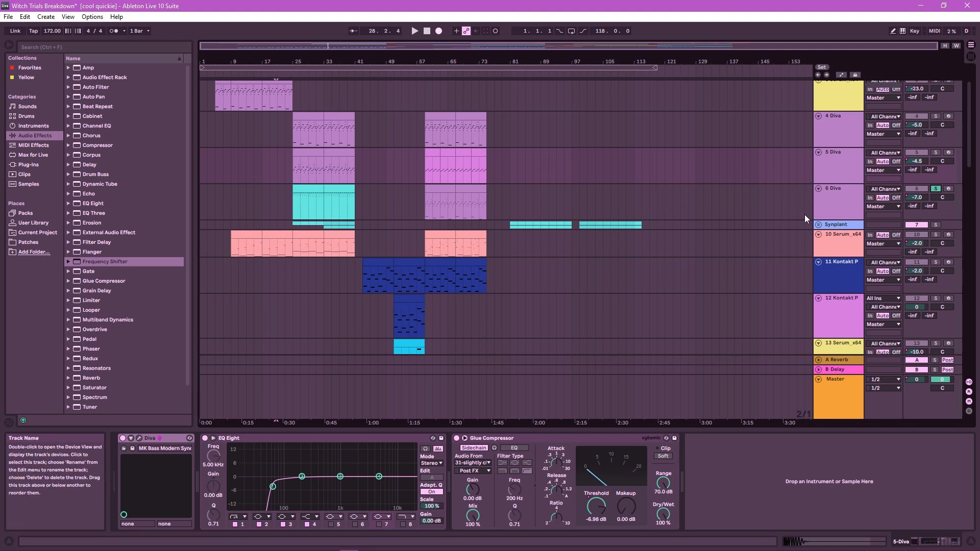
pyautogui.click(841, 204)
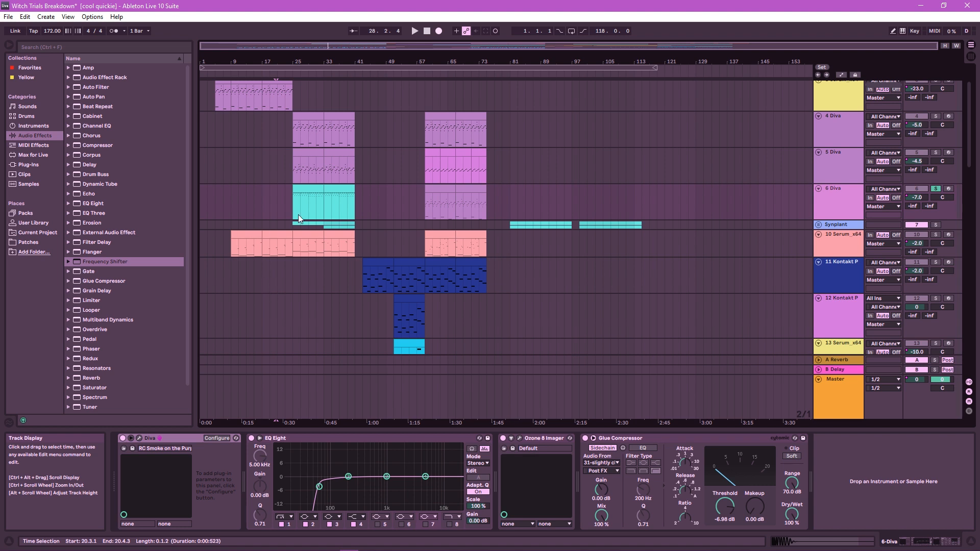
pyautogui.click(298, 76)
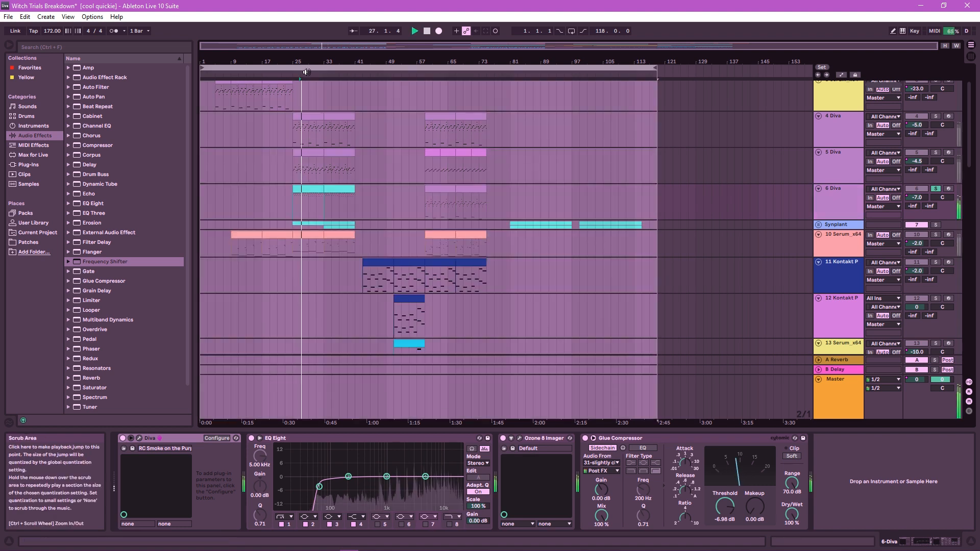
pyautogui.click(321, 74)
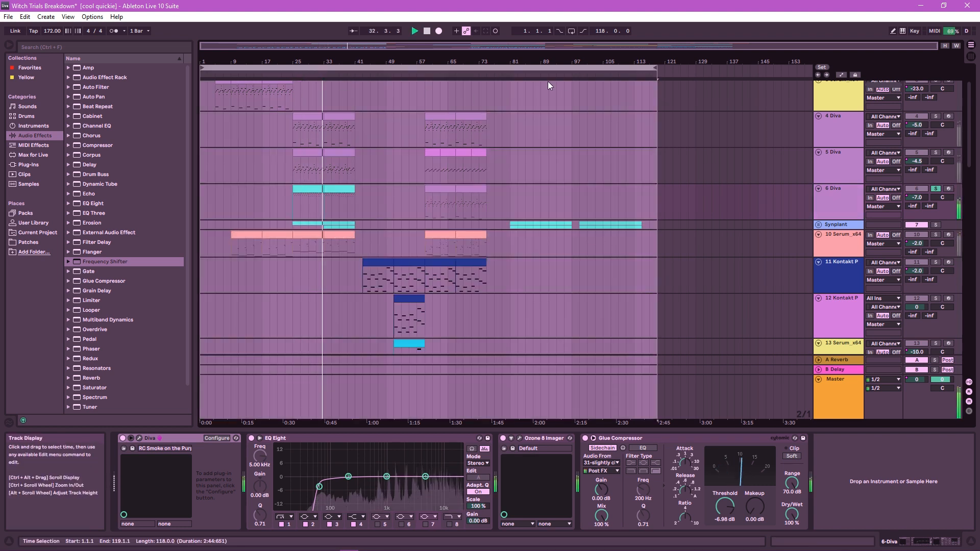
pyautogui.click(427, 30)
pyautogui.click(316, 207)
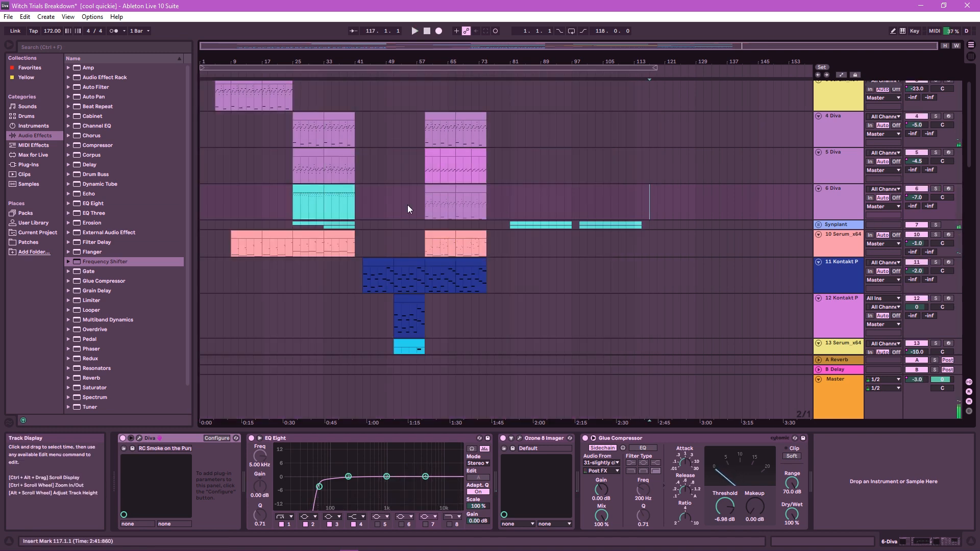
# Unfold the Synplant group and examine the 8 Synplant track's patch and its seed options in the plug-in window.
pyautogui.click(843, 226)
pyautogui.press('u')
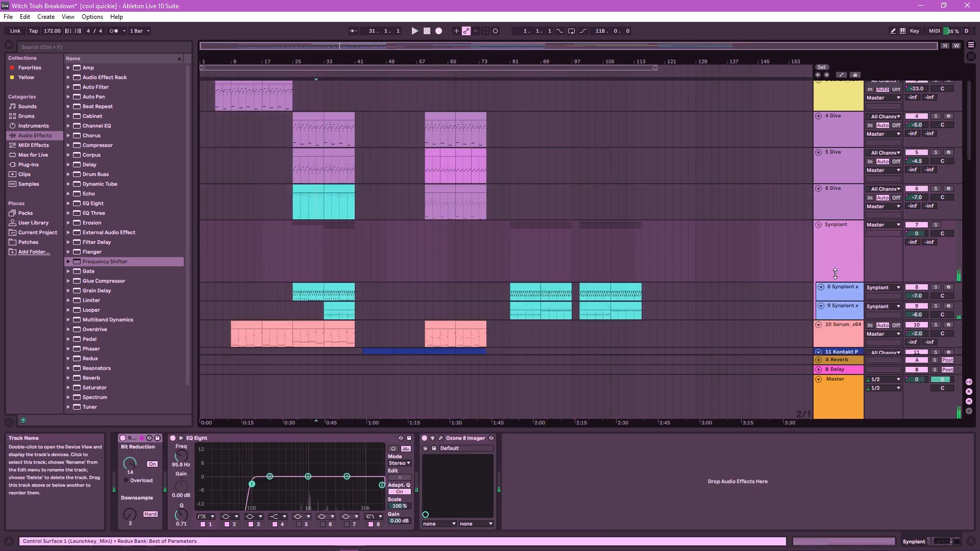
pyautogui.click(843, 248)
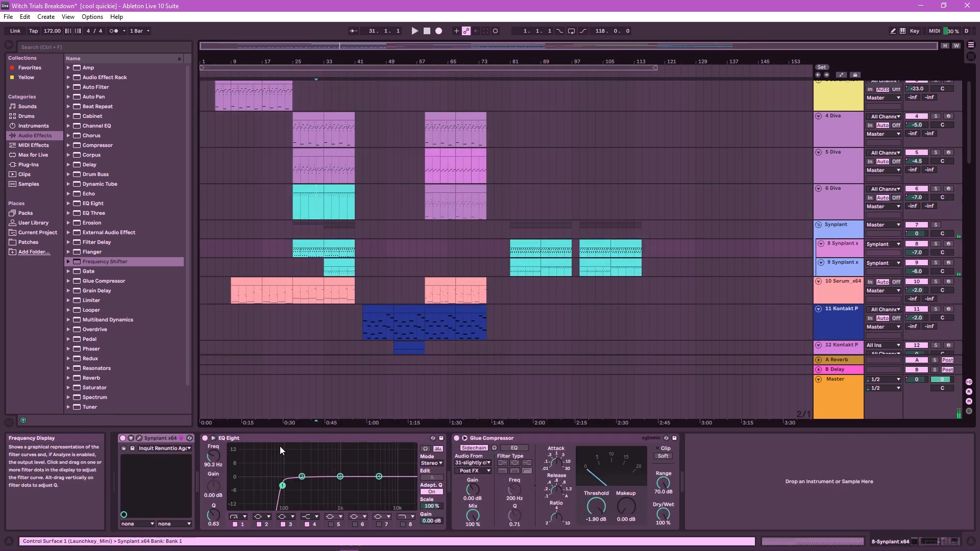
pyautogui.click(140, 438)
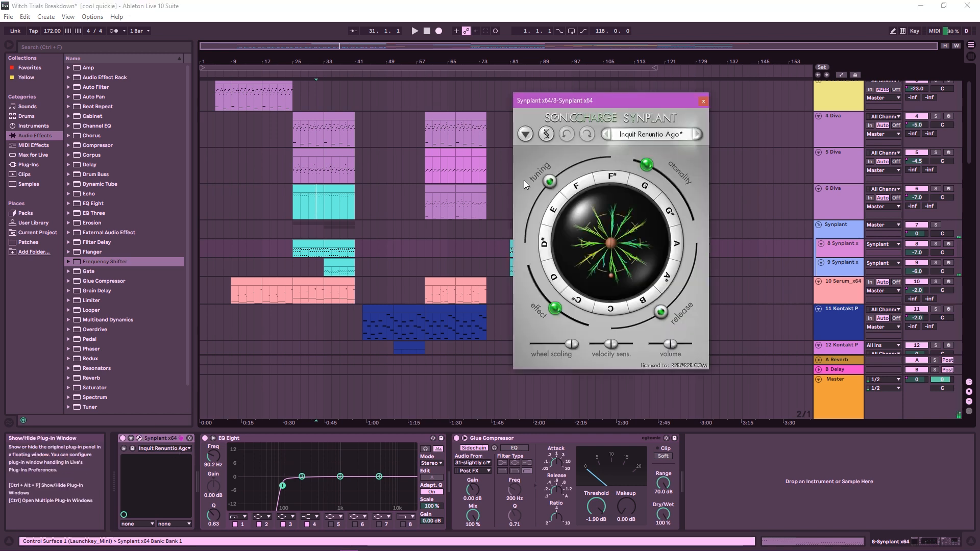
pyautogui.click(609, 238)
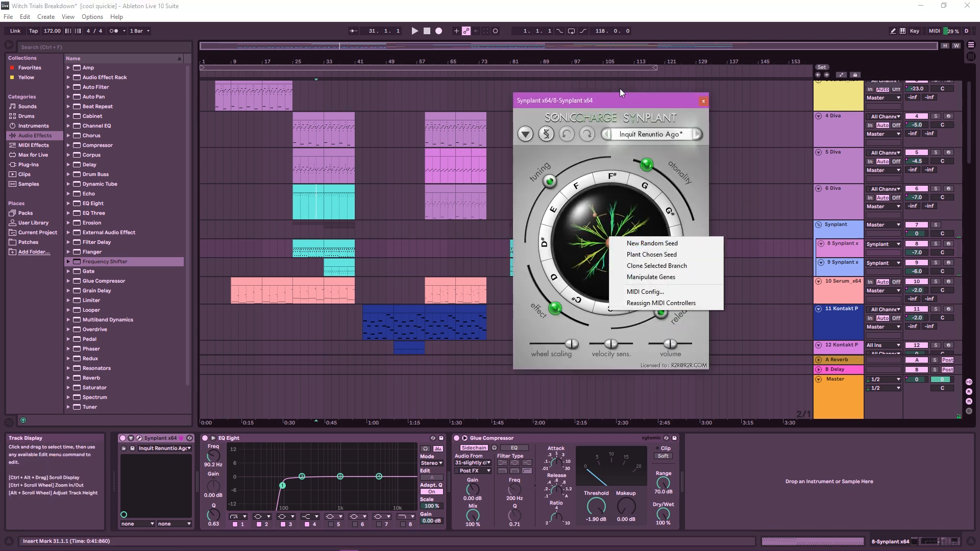
pyautogui.click(636, 245)
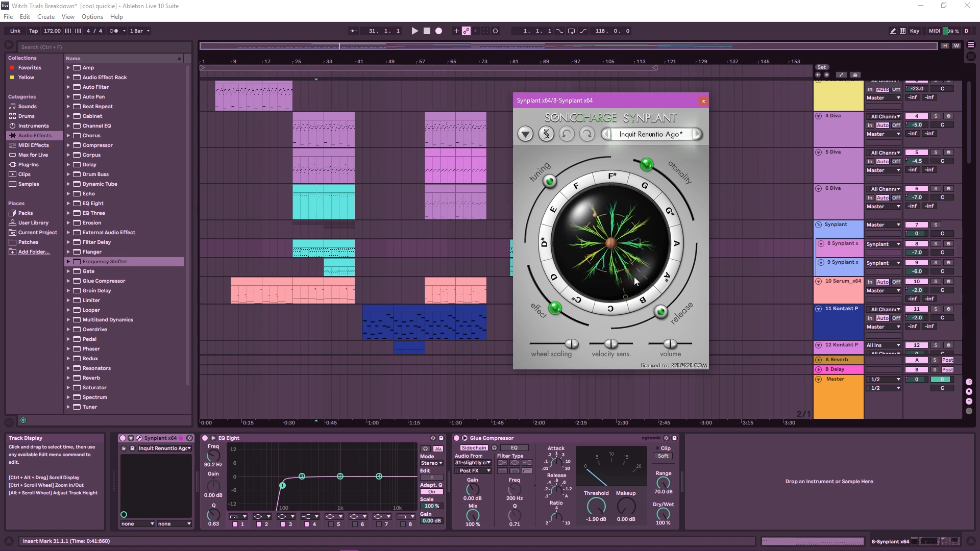
pyautogui.click(703, 101)
# Solo the Synplant group, audition it from about bar 26, and stop playback.
pyautogui.click(936, 224)
pyautogui.click(299, 73)
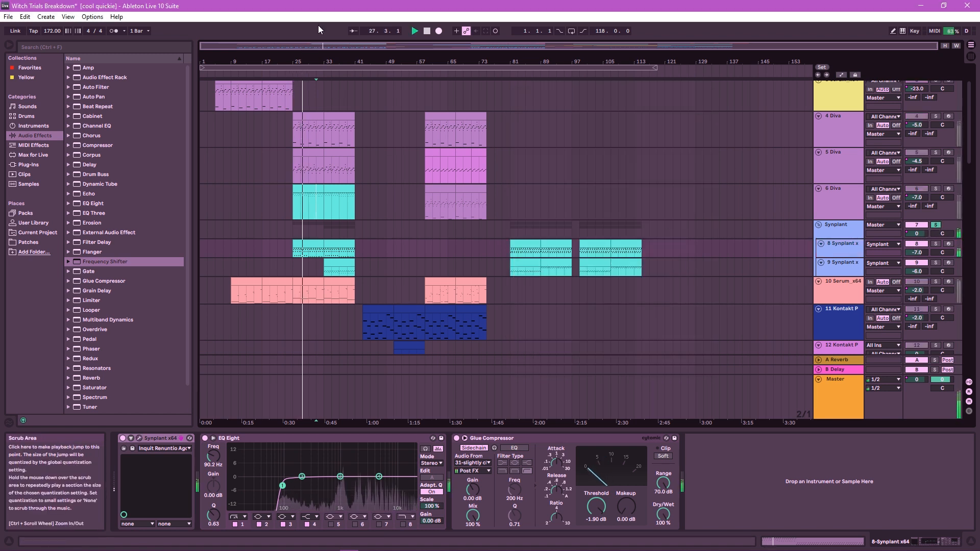
pyautogui.click(426, 32)
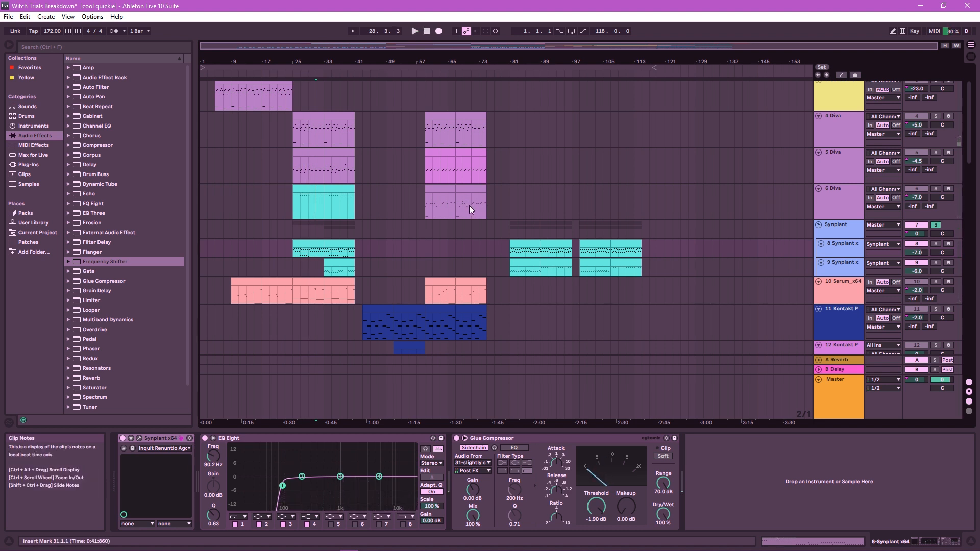
# Select the first clip on the 9 Synplant track, solo that track, and audition it from about bar 34.
pyautogui.scroll(-1, 383, 250)
pyautogui.click(342, 252)
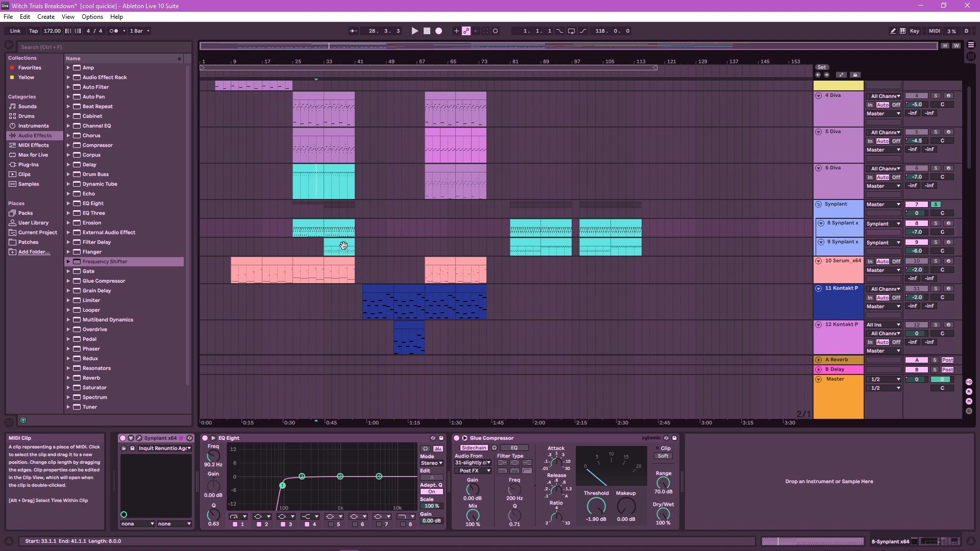
pyautogui.click(936, 242)
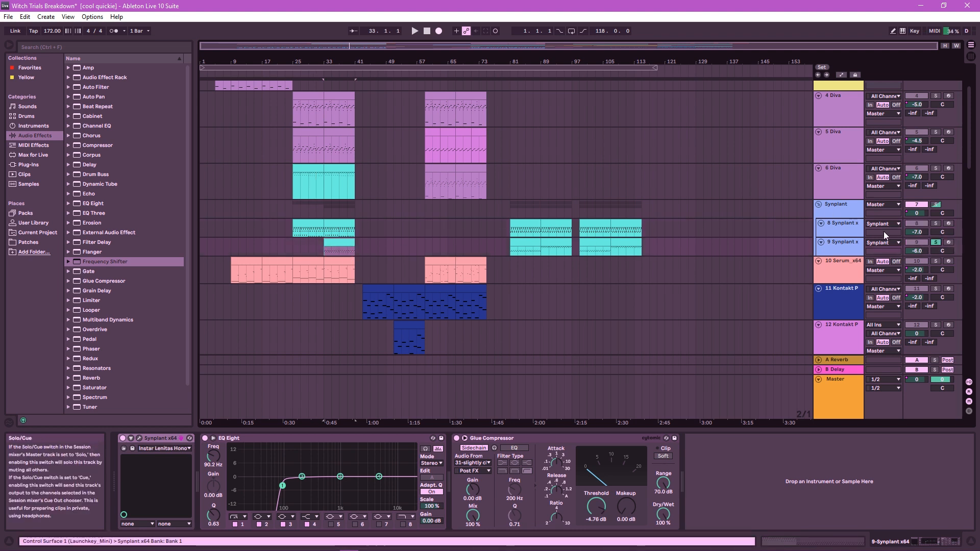
pyautogui.click(329, 74)
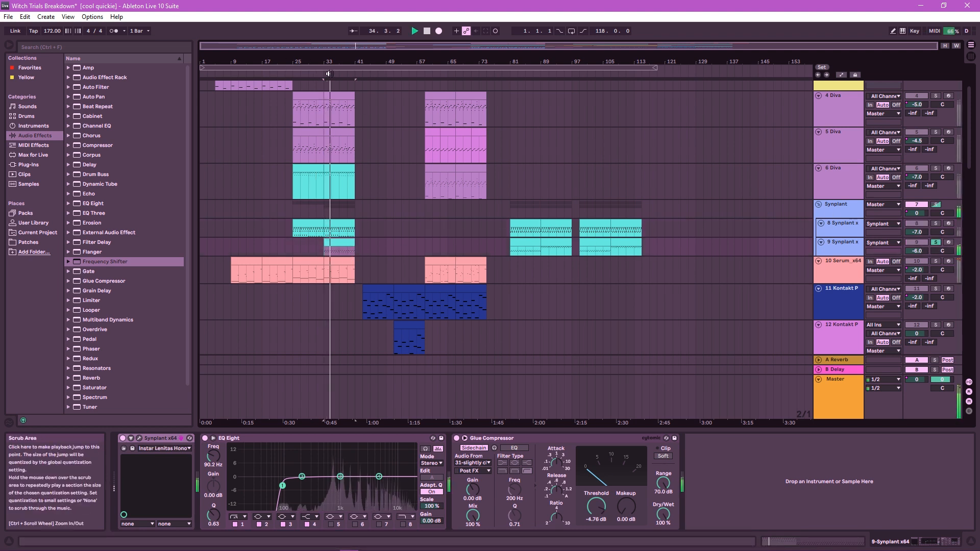
pyautogui.click(427, 31)
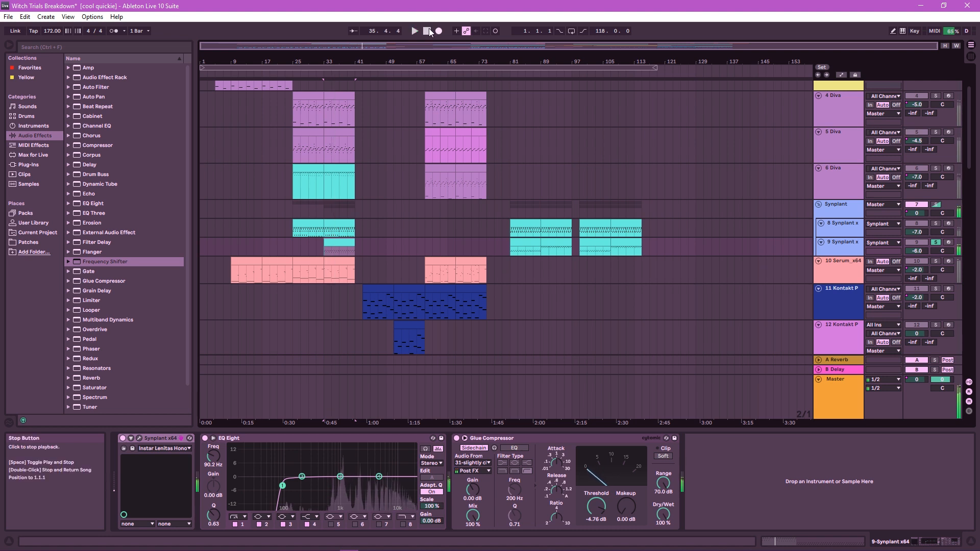
# Clear the solo and play the full mix from about bar 22.
pyautogui.scroll(-2, 301, 174)
pyautogui.scroll(5, 316, 193)
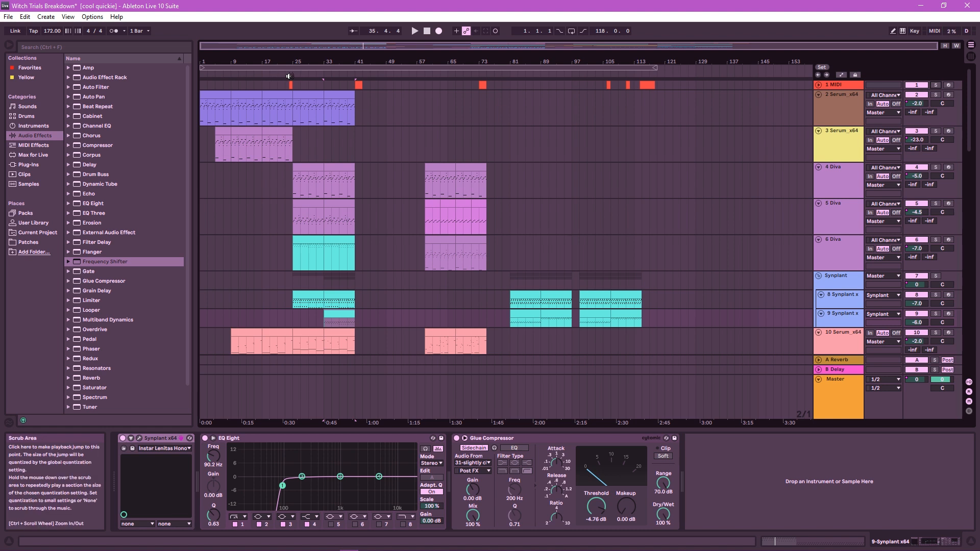
pyautogui.click(282, 74)
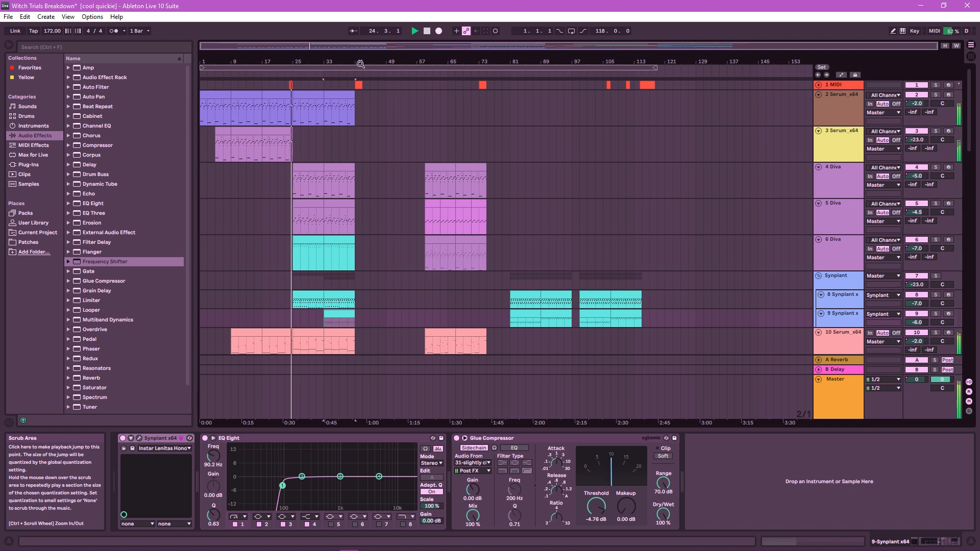
# Stop playback, play the full mix from bar 33 to about bar 43, and stop it again.
pyautogui.click(427, 31)
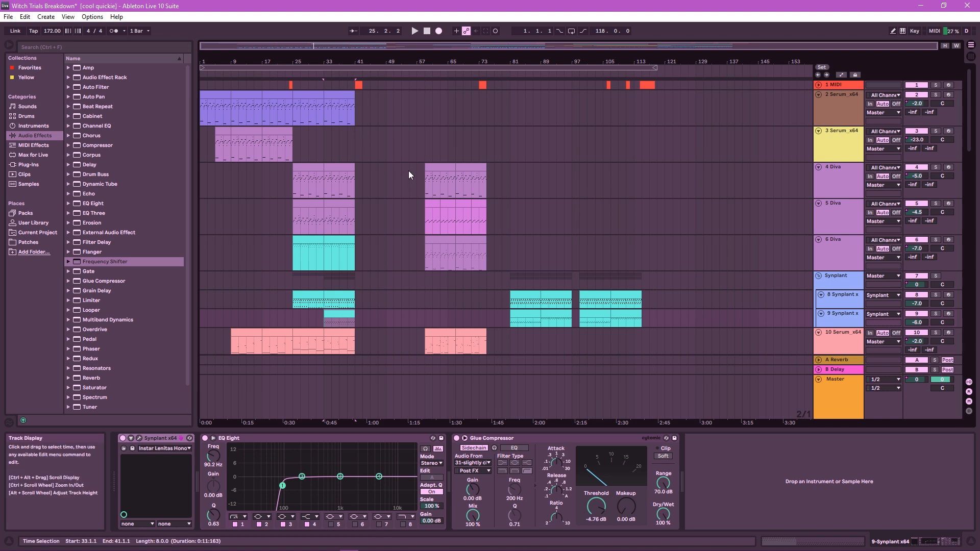
pyautogui.press('space')
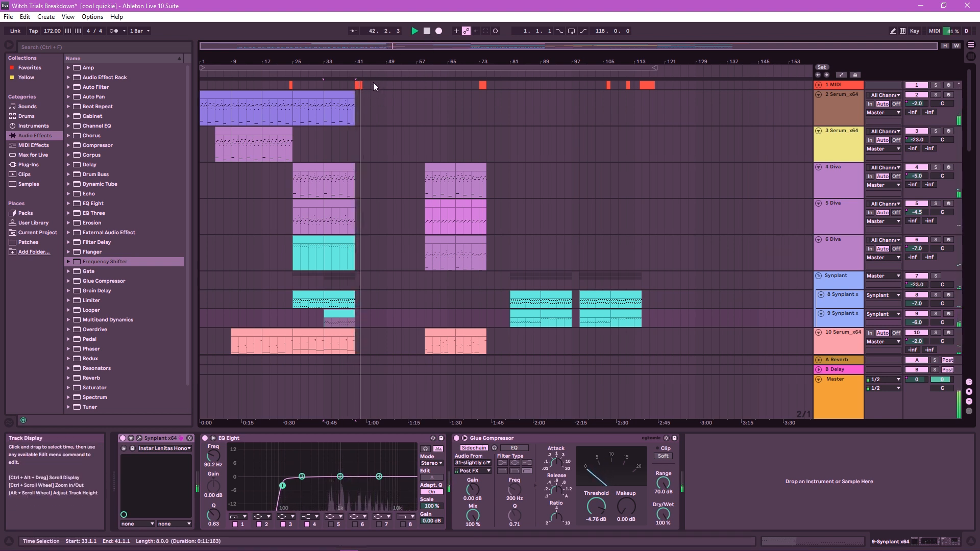
pyautogui.click(428, 30)
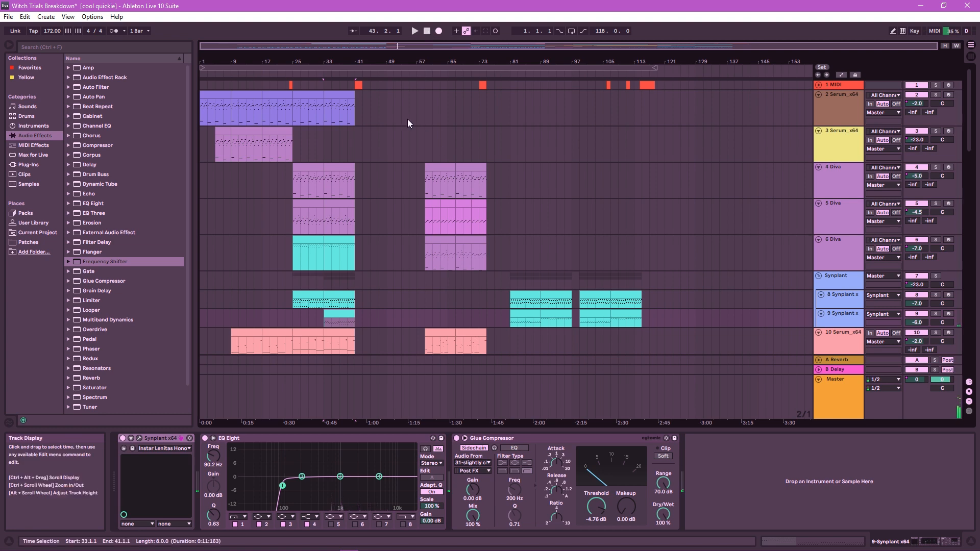
# Solo track 31 in the drum section and audition its kick pattern up to about bar 11.
pyautogui.scroll(-2, 399, 138)
pyautogui.scroll(-20, 371, 160)
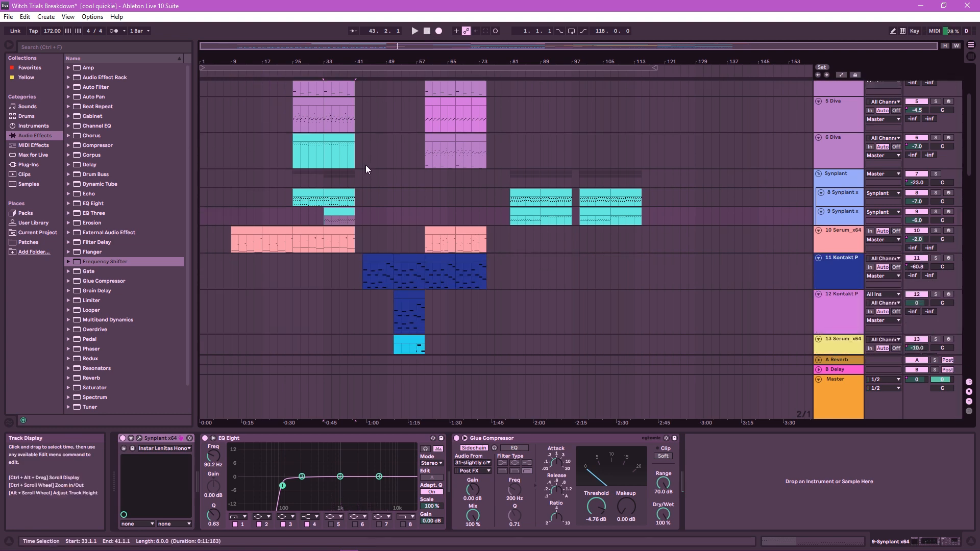
pyautogui.scroll(-5, 291, 241)
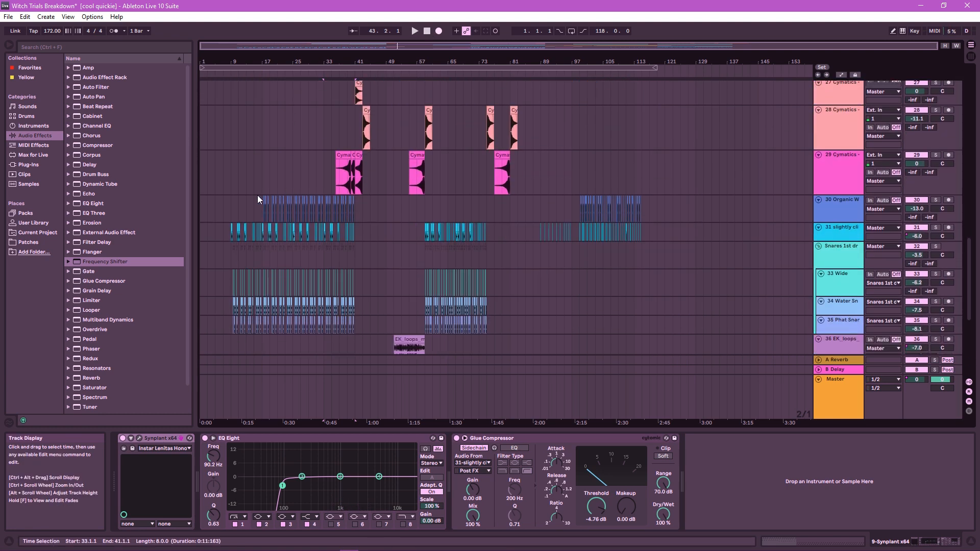
pyautogui.keyDown('alt'); pyautogui.scroll(-3, 241, 220); pyautogui.keyUp('alt')
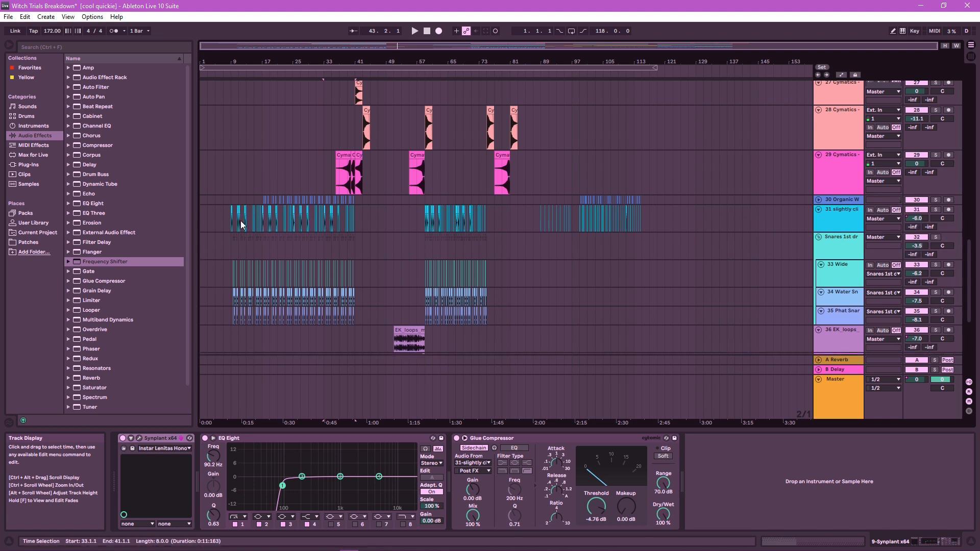
pyautogui.keyDown('alt'); pyautogui.scroll(3, 240, 206); pyautogui.keyUp('alt')
pyautogui.keyDown('ctrl'); pyautogui.scroll(10, 236, 207); pyautogui.keyUp('ctrl')
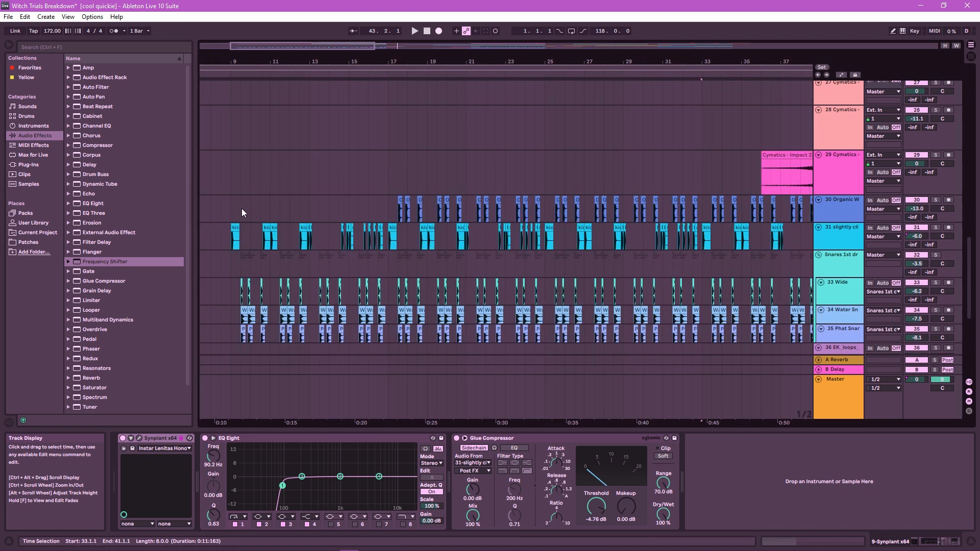
pyautogui.click(935, 227)
pyautogui.click(415, 31)
pyautogui.click(426, 32)
# Solo the 30 Organic Woody Snare track, audition it from about bar 17, and stop playback.
pyautogui.click(936, 199)
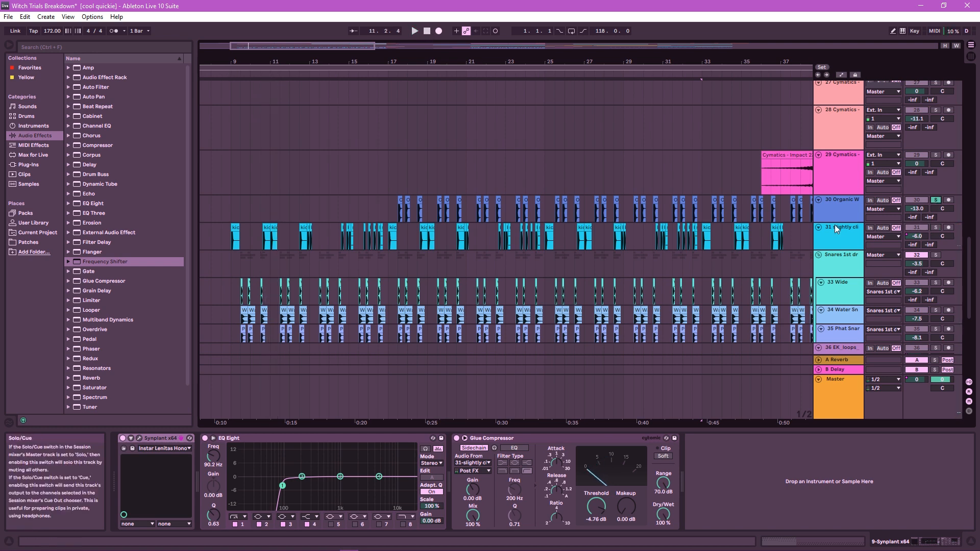
pyautogui.click(839, 219)
pyautogui.moveTo(836, 222)
pyautogui.mouseDown()
pyautogui.moveTo(836, 255)
pyautogui.moveTo(836, 221)
pyautogui.mouseUp()
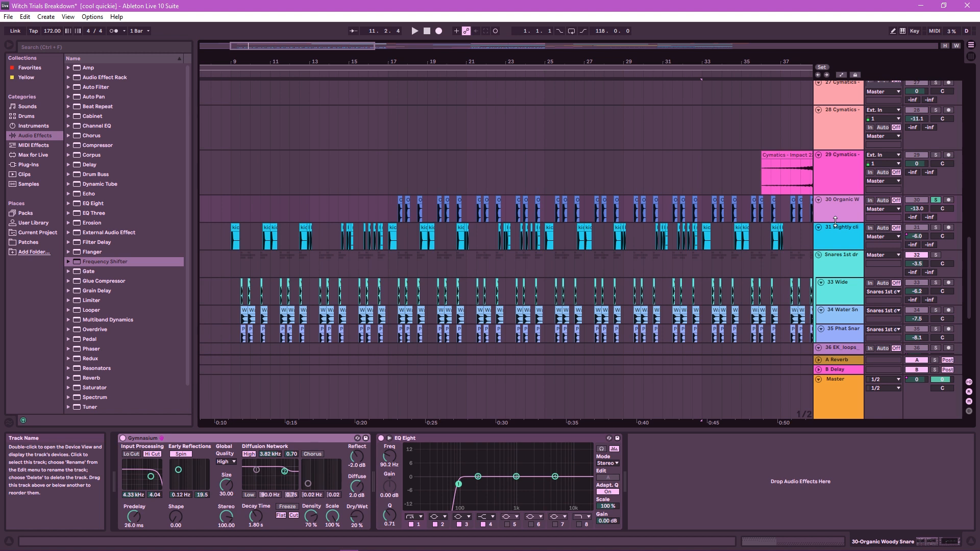
pyautogui.click(397, 79)
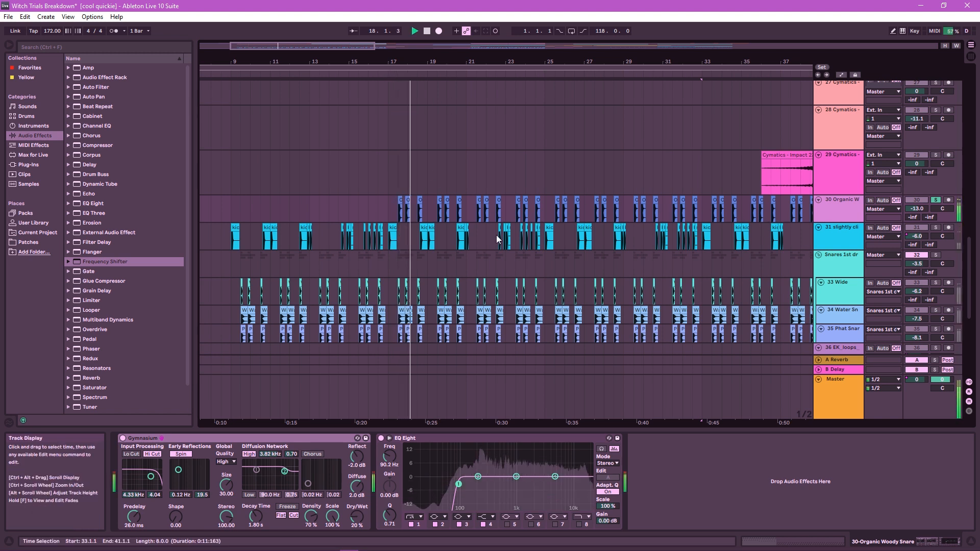
pyautogui.click(426, 32)
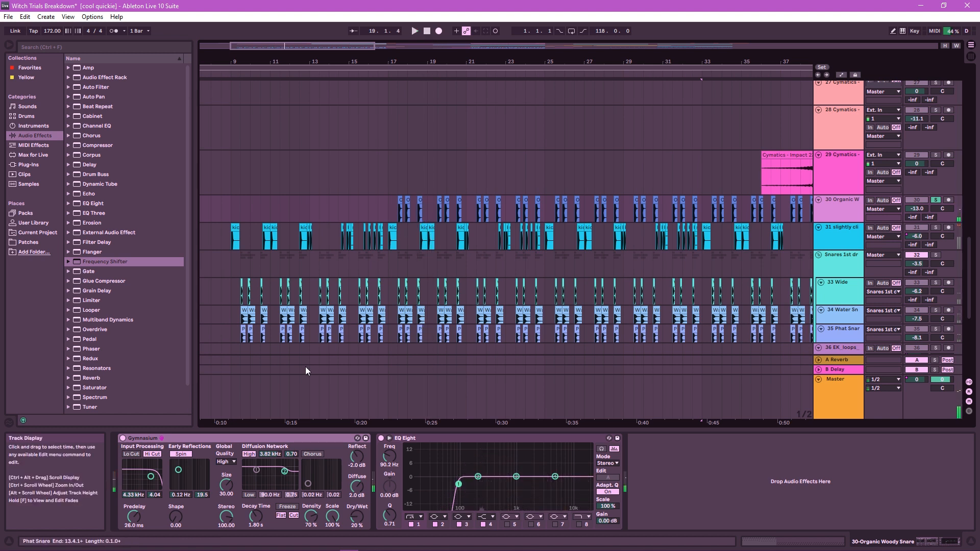
# Examine the Gymnasium reverb and the EQ Eight low cut on the Organic Woody Snare track.
pyautogui.click(169, 439)
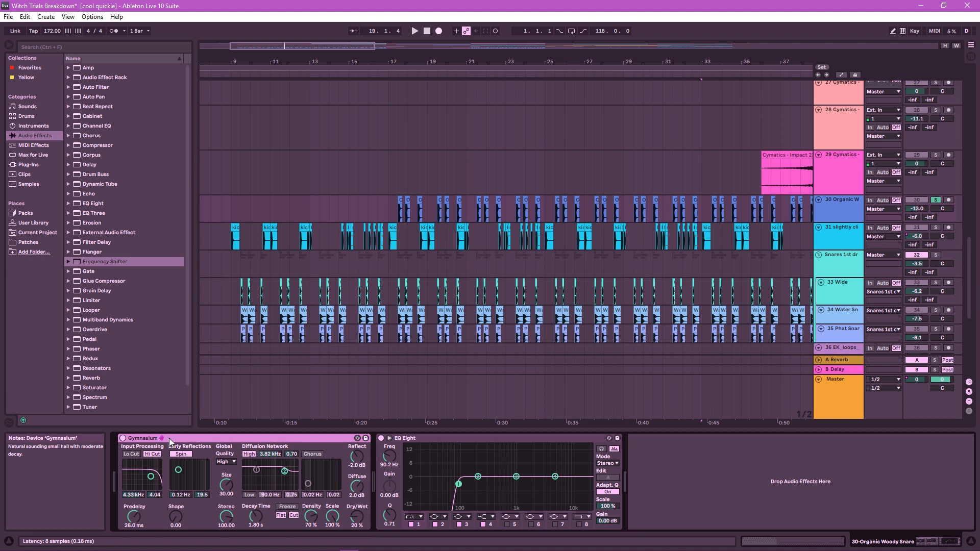
pyautogui.click(462, 441)
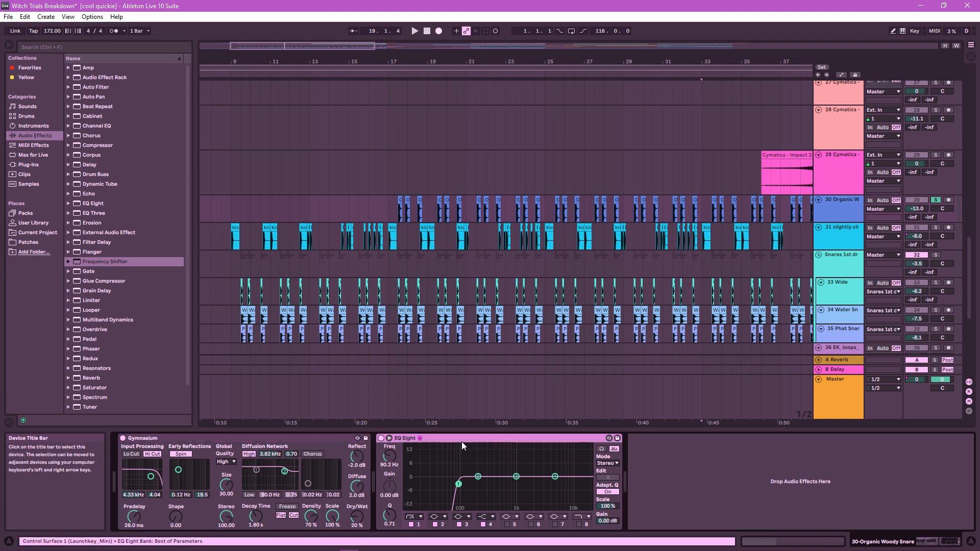
pyautogui.click(845, 230)
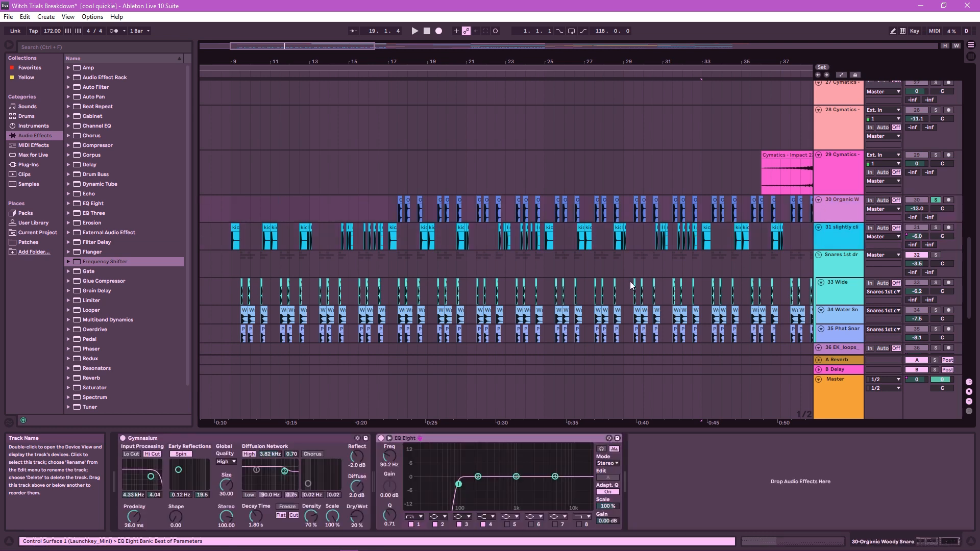
# Solo the 33 Wide track in the Snares 1st drop group, audition it from about bar 9, and stop playback.
pyautogui.click(835, 262)
pyautogui.scroll(-3, 833, 259)
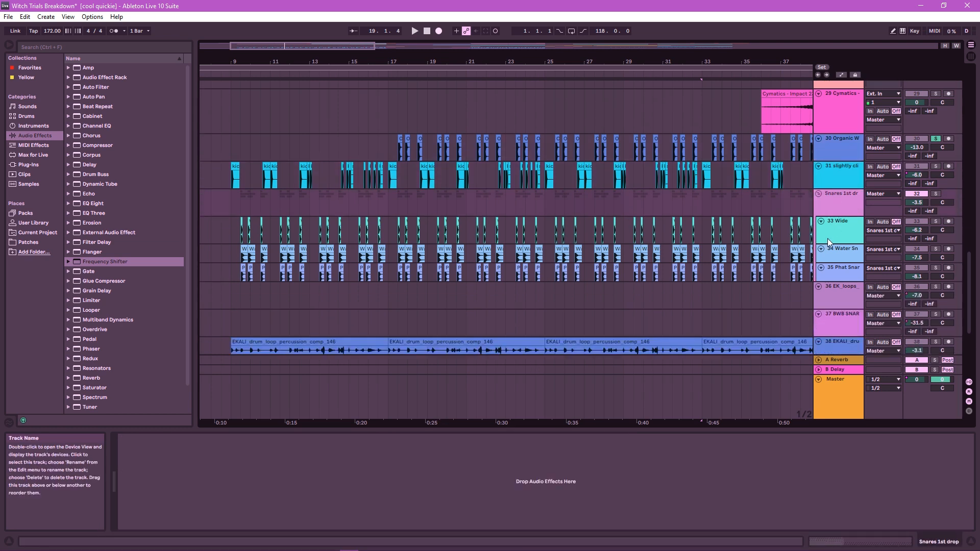
pyautogui.click(937, 220)
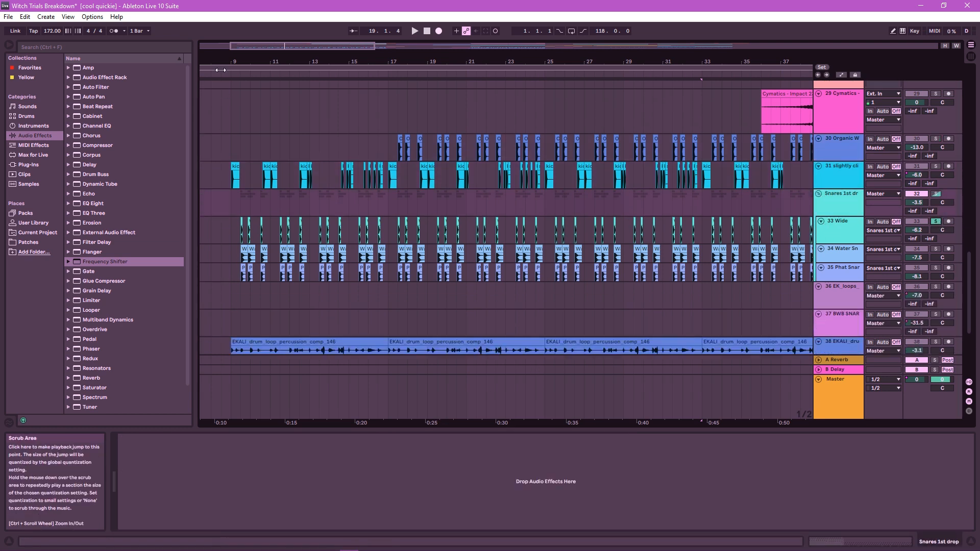
pyautogui.click(264, 80)
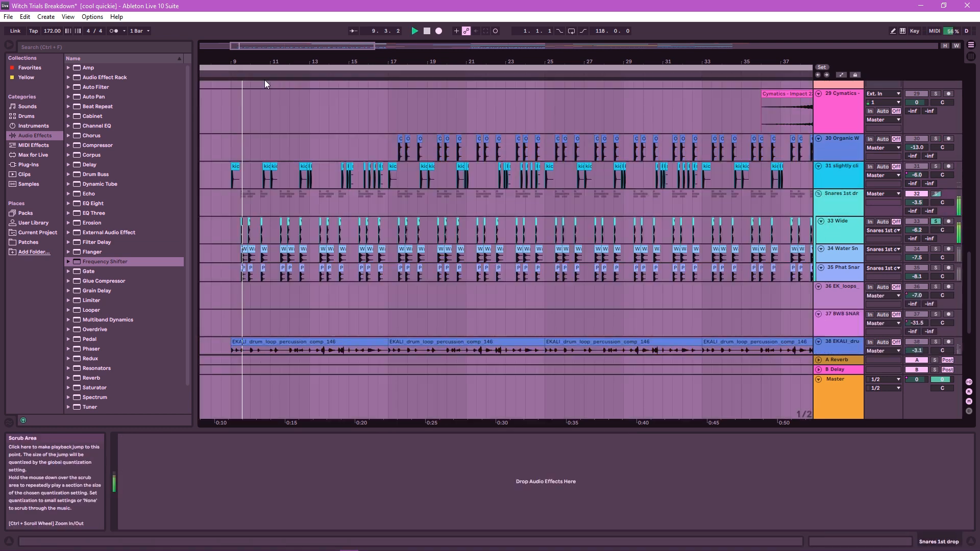
pyautogui.click(427, 32)
# Examine the 33 Wide track's effect chain: Sine 962 High, Distort, Transient Shaping Enhance and Storage Space.
pyautogui.click(837, 227)
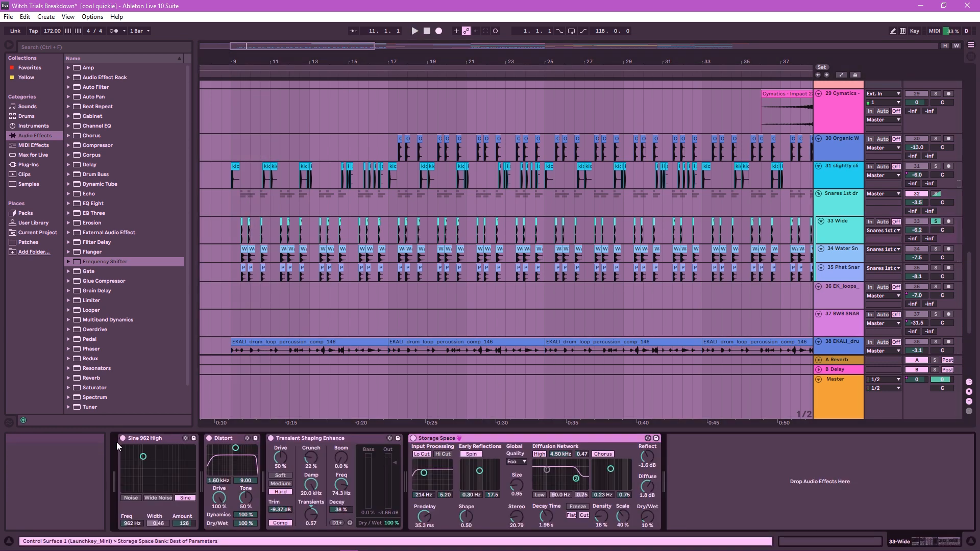
pyautogui.click(219, 439)
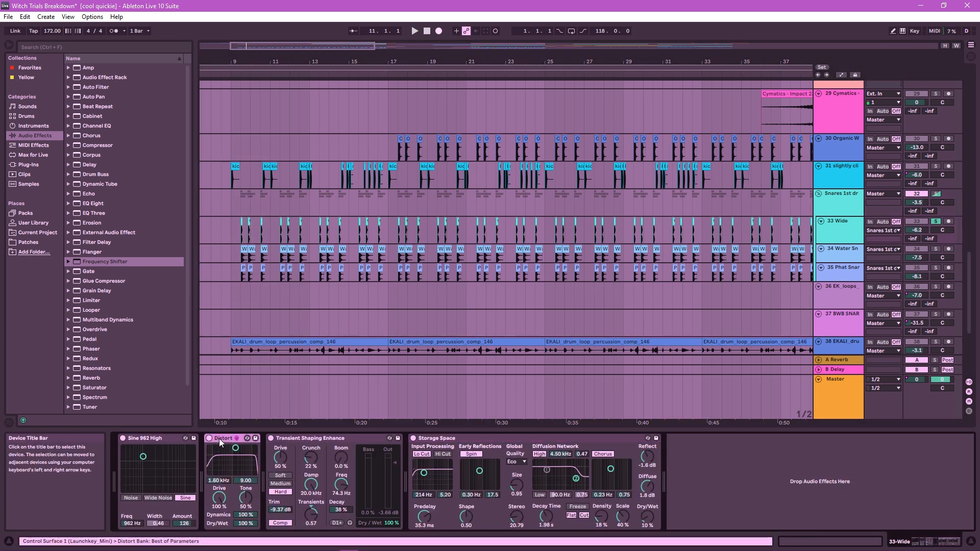
pyautogui.click(322, 438)
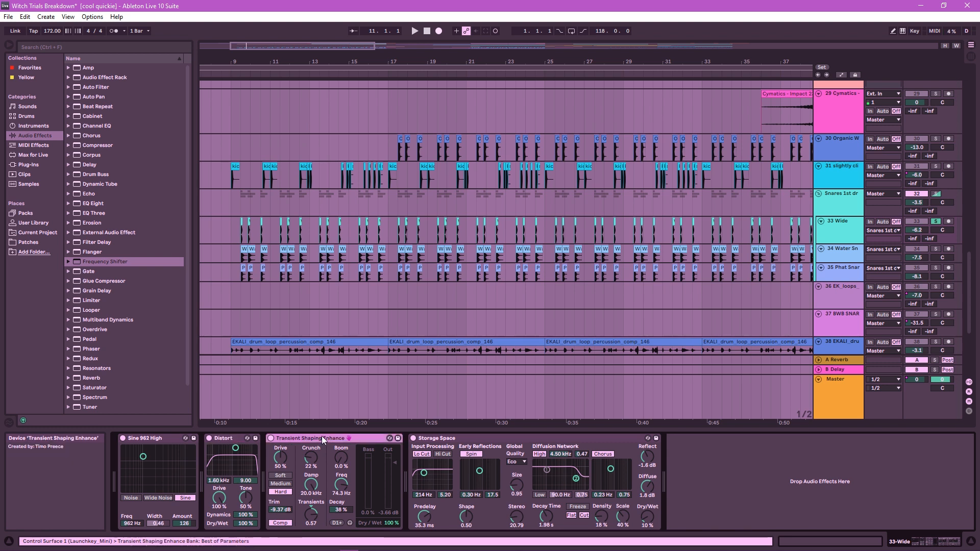
pyautogui.click(450, 439)
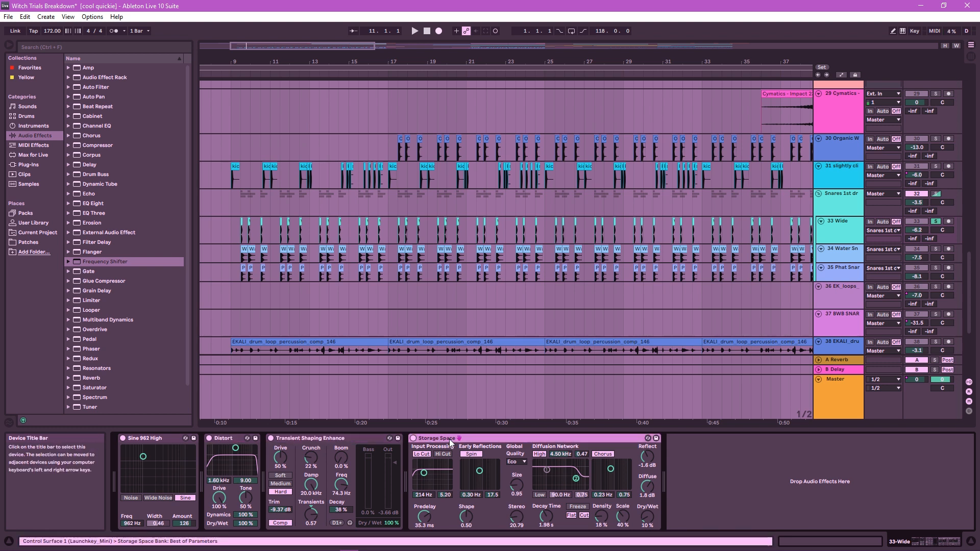
# Solo the 34 Water Snare track, check the device chains of the snare tracks and their Snares 1st drop group, and clear the solo.
pyautogui.click(935, 250)
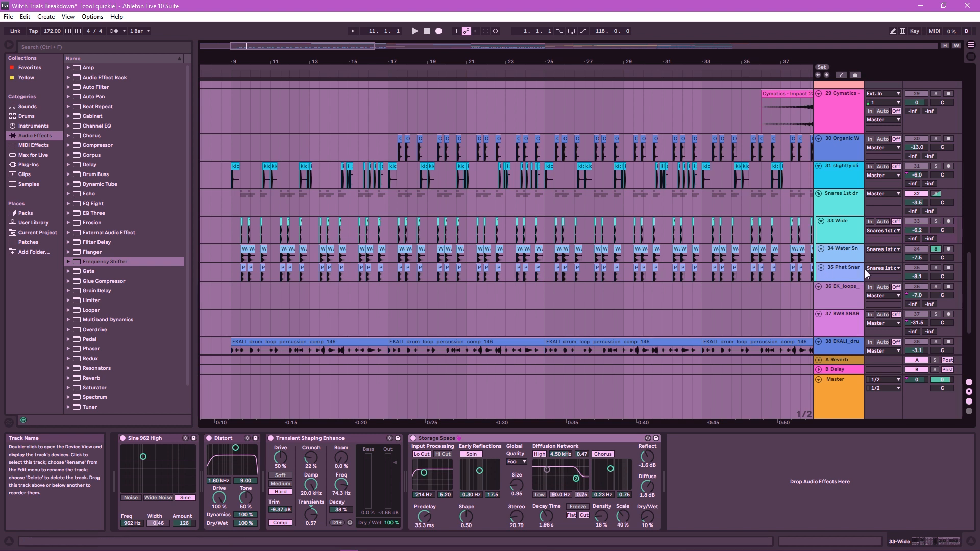
pyautogui.click(833, 270)
pyautogui.click(839, 252)
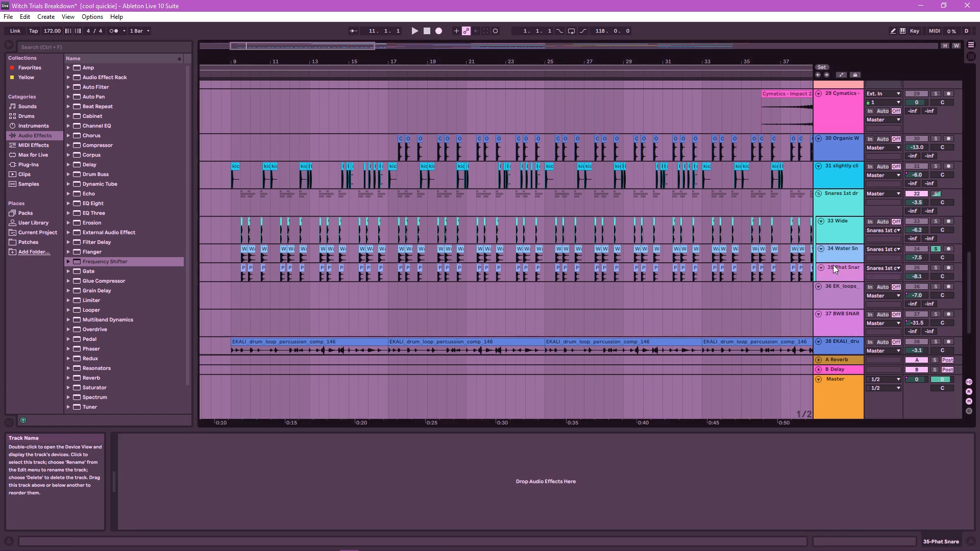
pyautogui.click(826, 227)
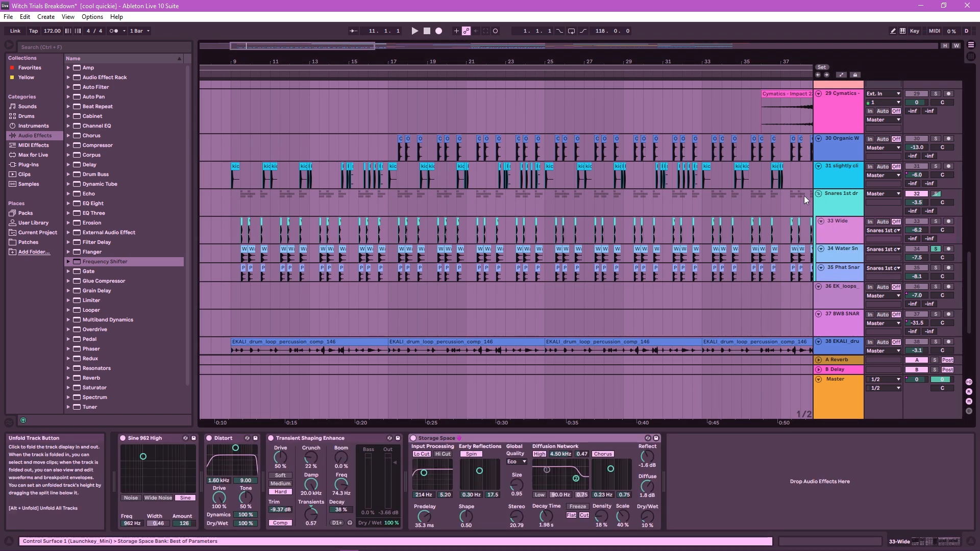
pyautogui.click(819, 194)
pyautogui.click(818, 194)
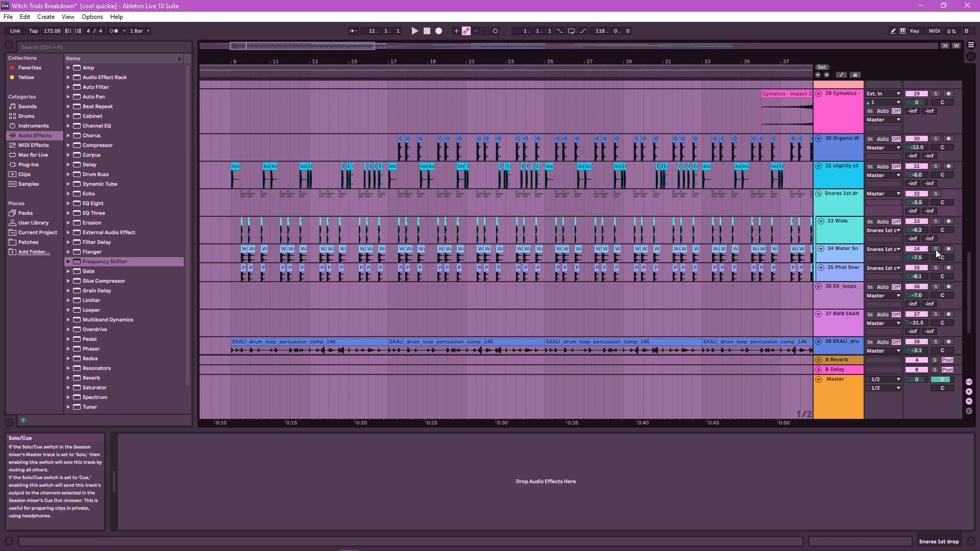
# Select the EKALI_drum_loop_percussion_comp_146 clip at bar 25 on track 38 and examine its sample settings and warp markers.
pyautogui.scroll(-4, 610, 233)
pyautogui.click(590, 258)
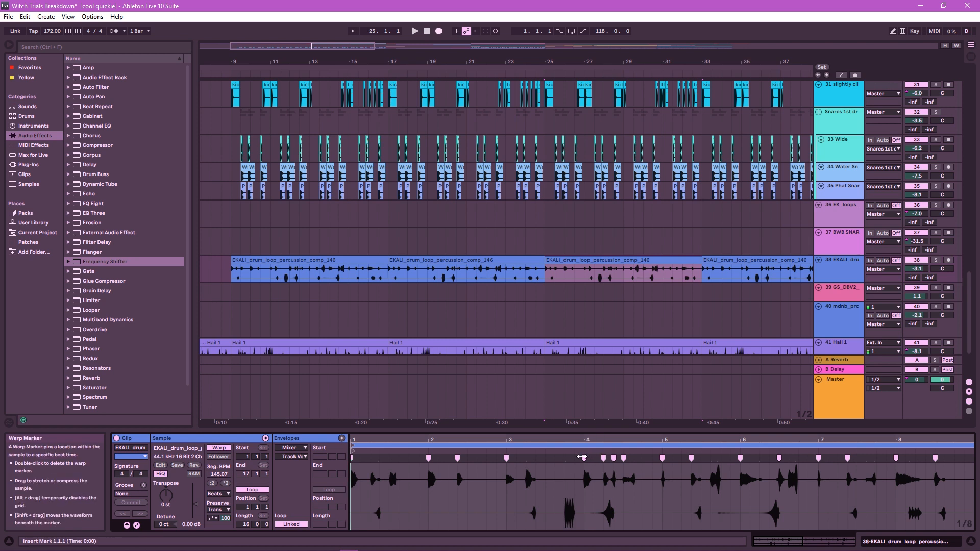
pyautogui.scroll(-3, 556, 314)
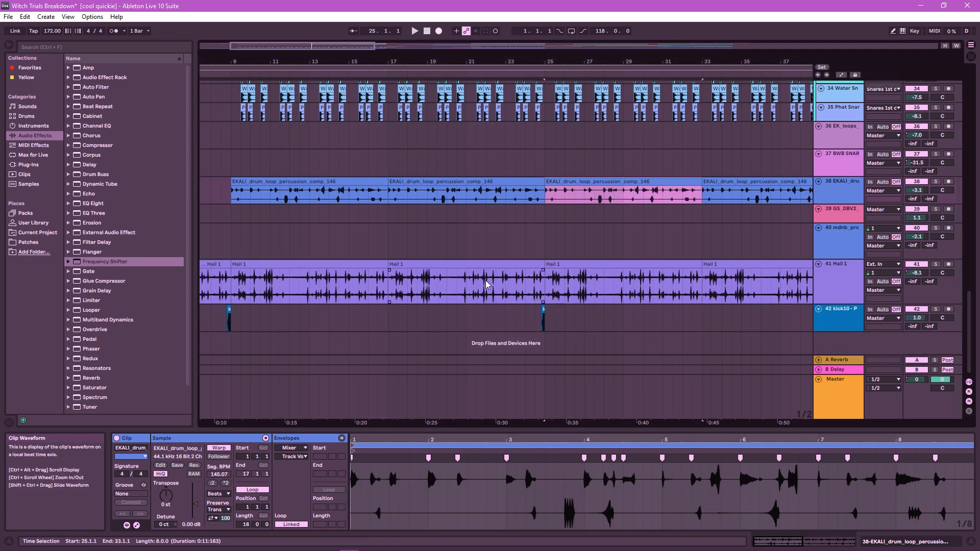
# Solo the 41 Hail 1 track, audition it from about bar 9, and examine its EQ Eight and Glue Compressor.
pyautogui.click(437, 265)
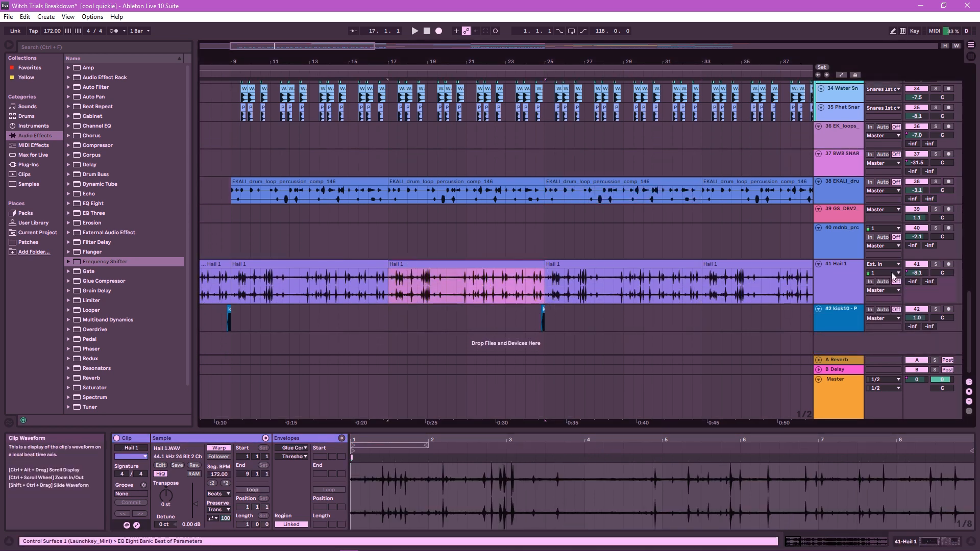
pyautogui.click(937, 265)
pyautogui.click(229, 72)
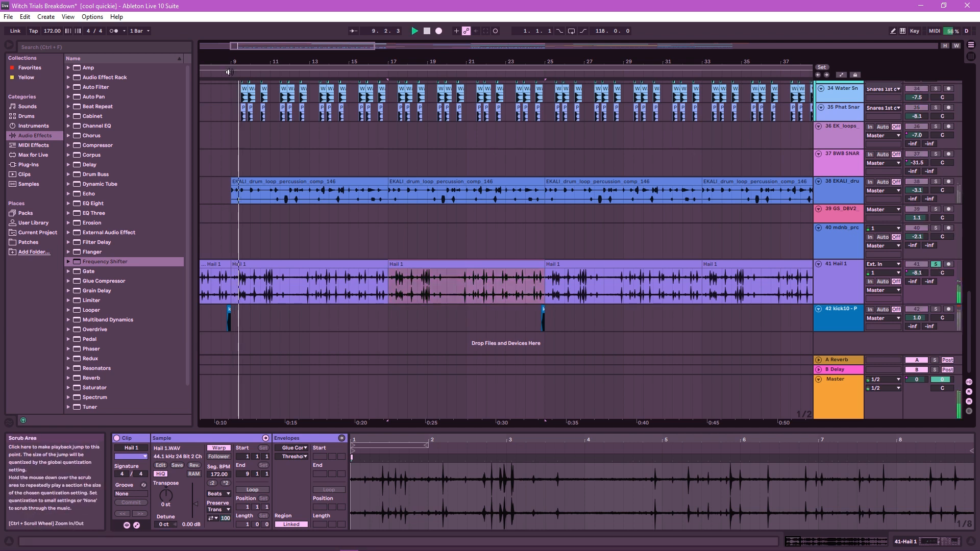
pyautogui.click(859, 283)
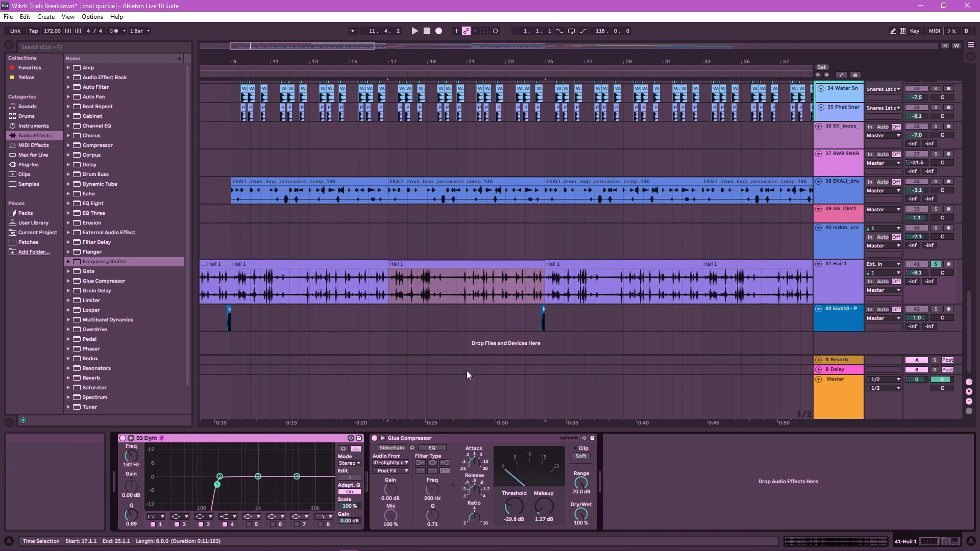
pyautogui.click(505, 438)
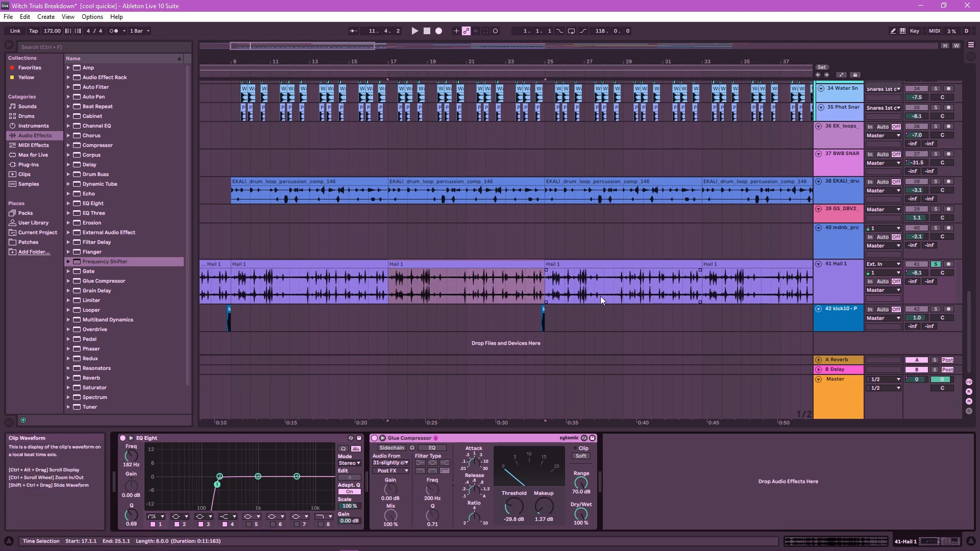
# Select the kick10 - Part_1 clip just before bar 25, examine its waveform up close, and audition its track soloed.
pyautogui.click(845, 312)
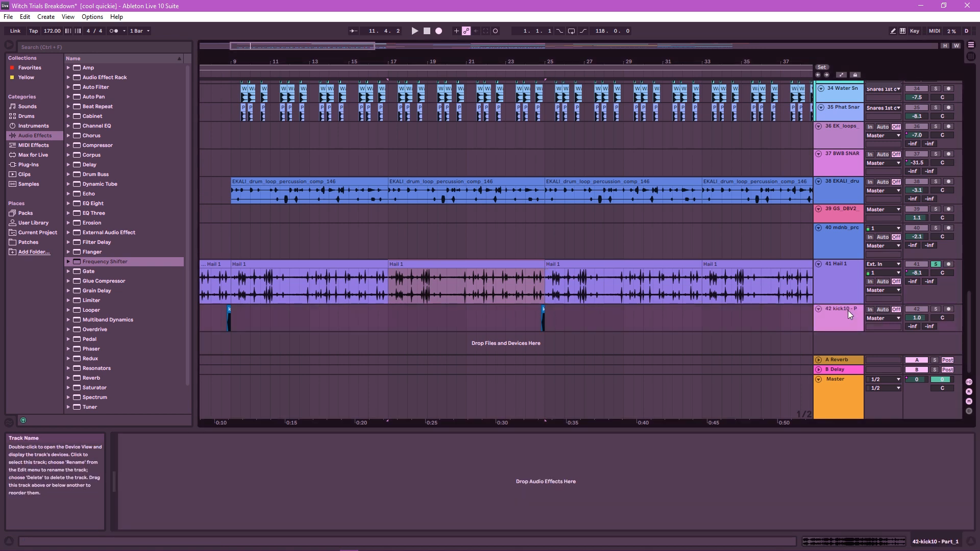
pyautogui.click(543, 317)
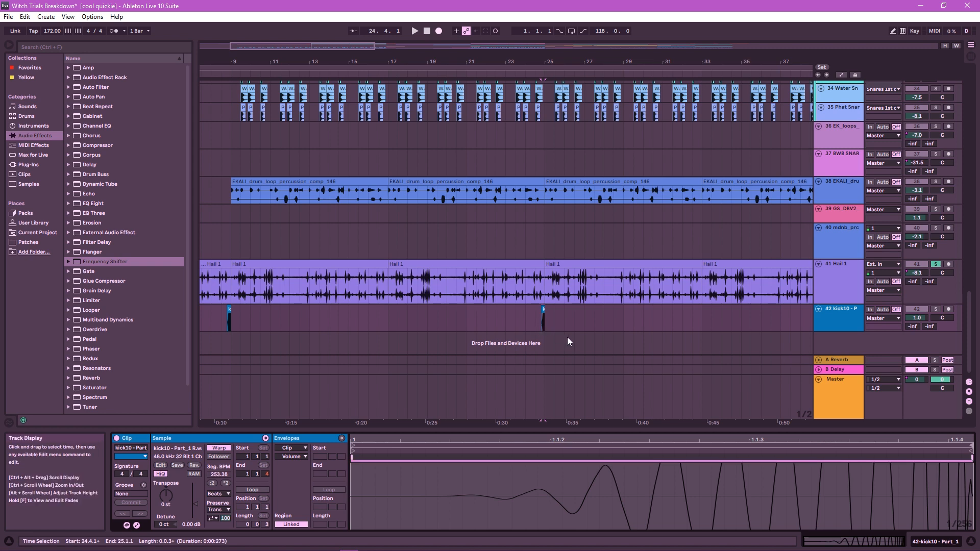
pyautogui.press('z')
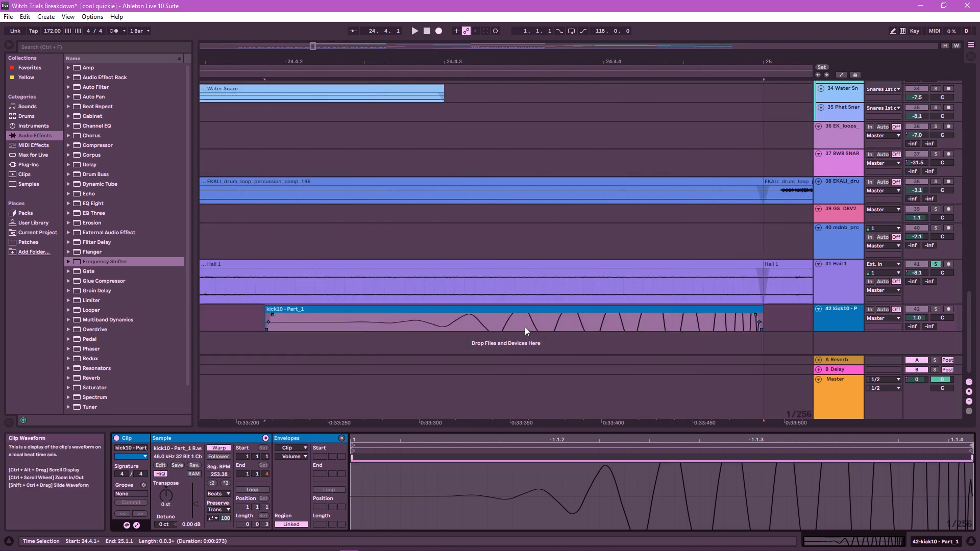
pyautogui.press('x')
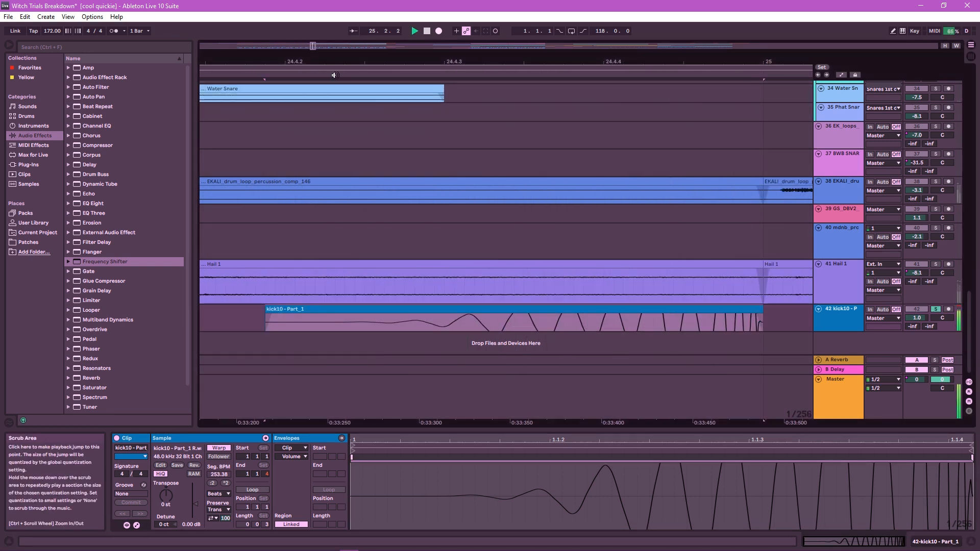
# Select the Cymatics - Impact 23 clip at bar 36 and the Cymatics - Impact 14 clip at bar 41, examining each waveform.
pyautogui.scroll(-5, 615, 207)
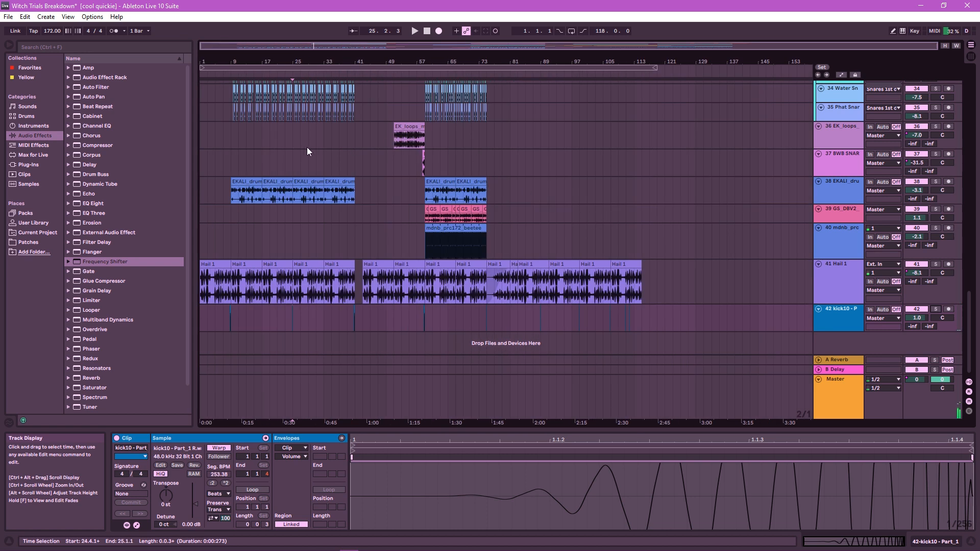
pyautogui.scroll(8, 305, 146)
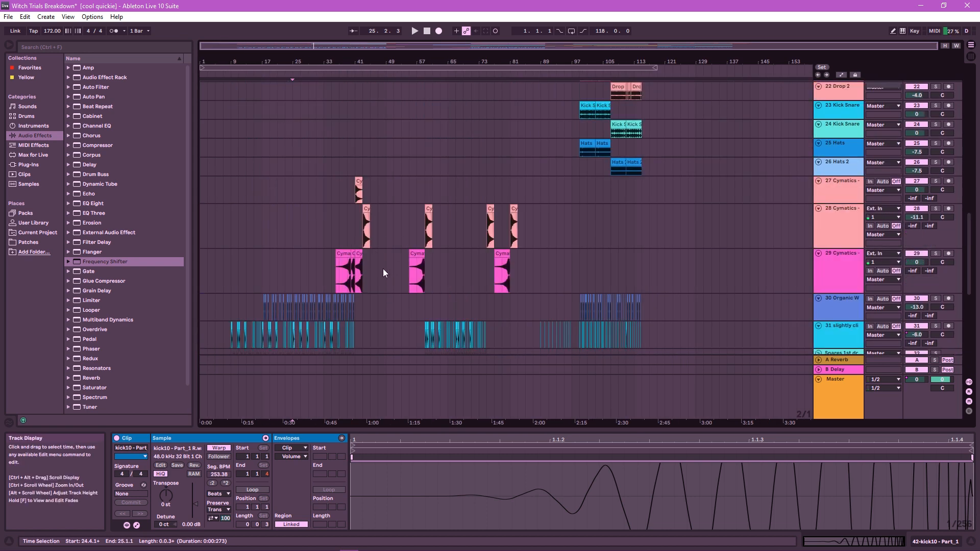
pyautogui.scroll(8, 387, 276)
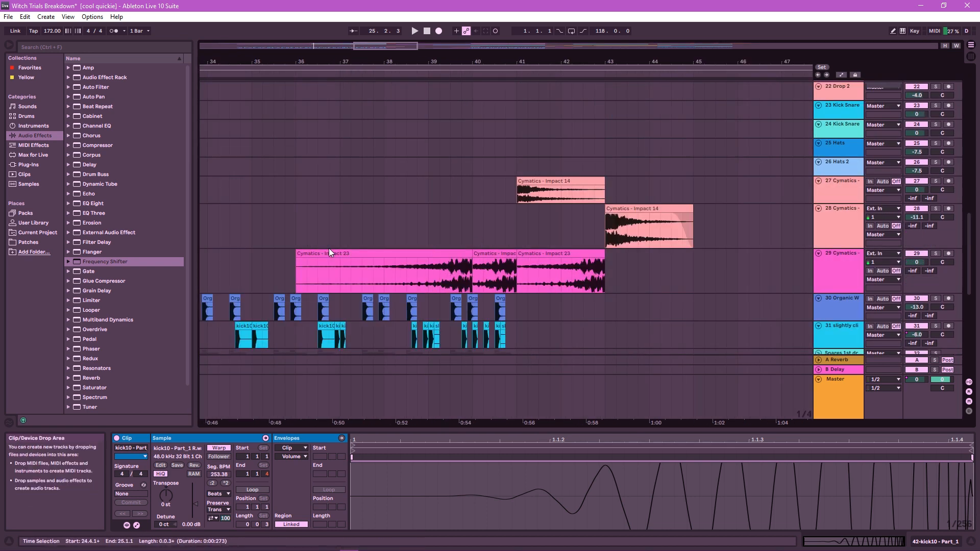
pyautogui.click(349, 253)
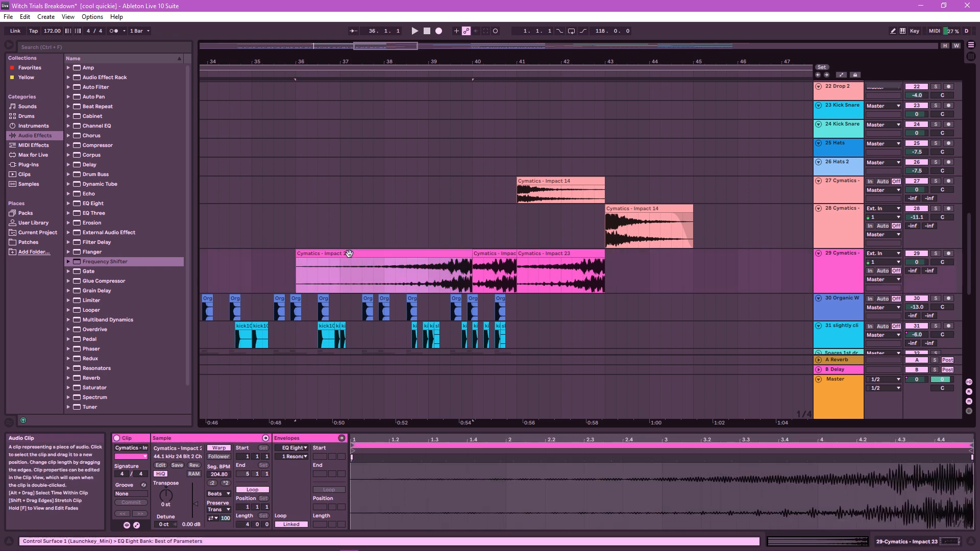
pyautogui.click(560, 179)
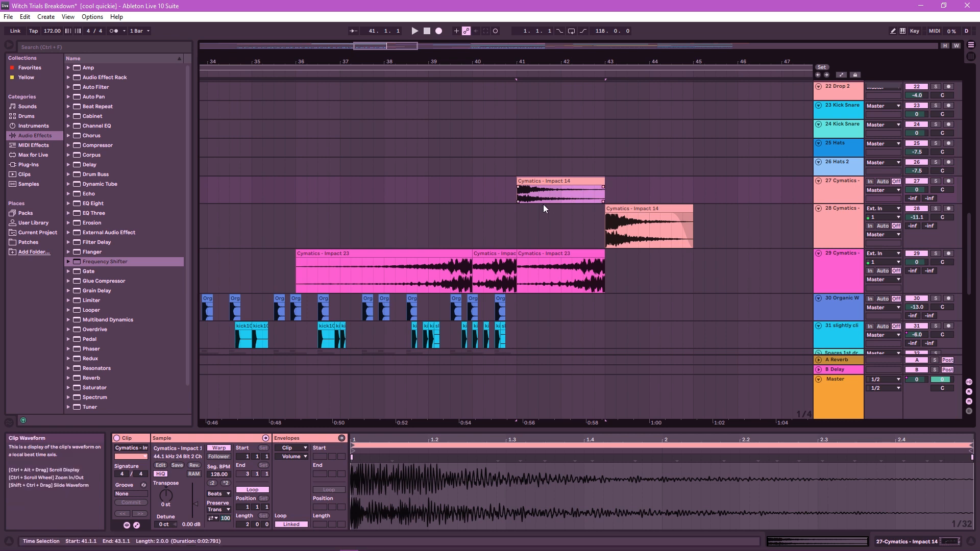
# Examine the 11 Kontakt track's device chain, including the Imager's stereo width bands in its Ozone 8 plug-in, and hide the plug-in window.
pyautogui.scroll(-5, 543, 205)
pyautogui.scroll(-5, 550, 200)
pyautogui.scroll(10, 365, 173)
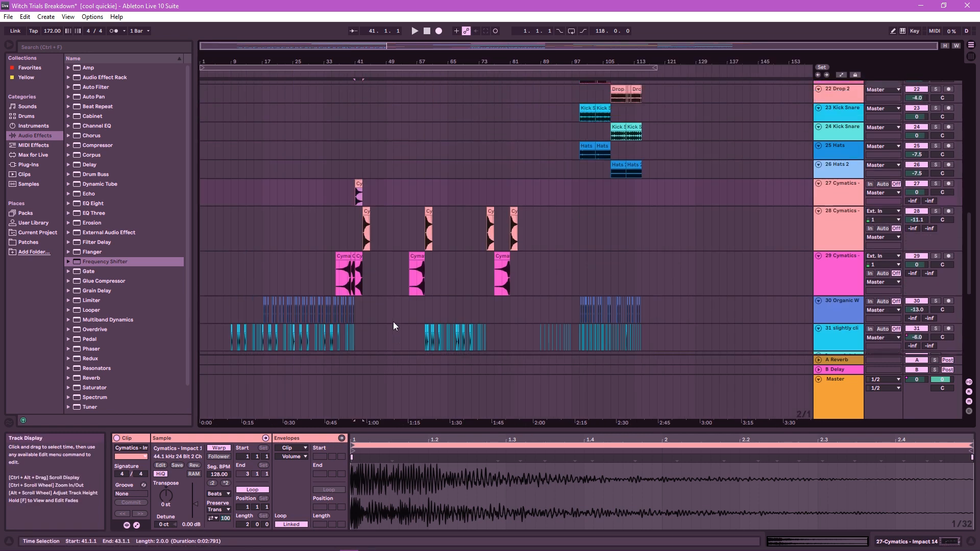
pyautogui.scroll(8, 378, 302)
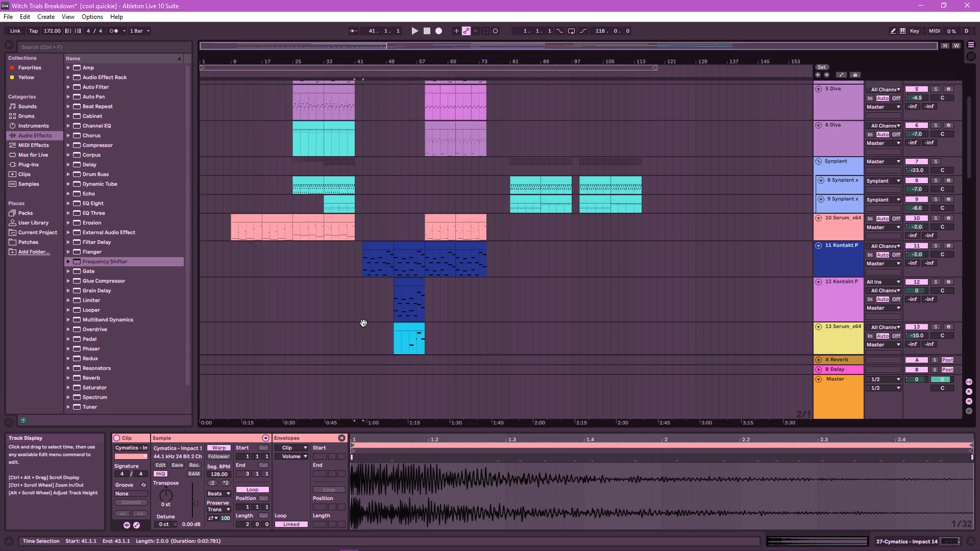
pyautogui.scroll(-4, 398, 102)
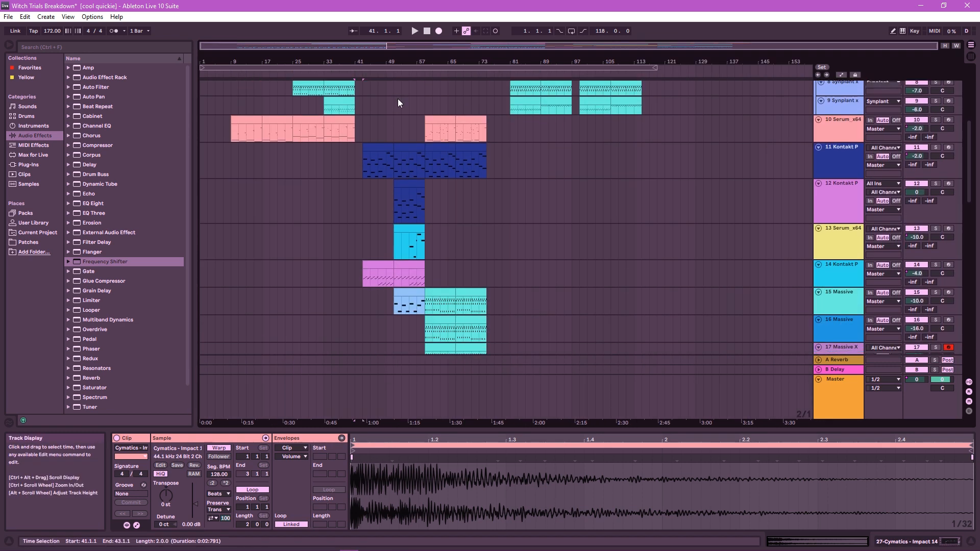
pyautogui.click(834, 155)
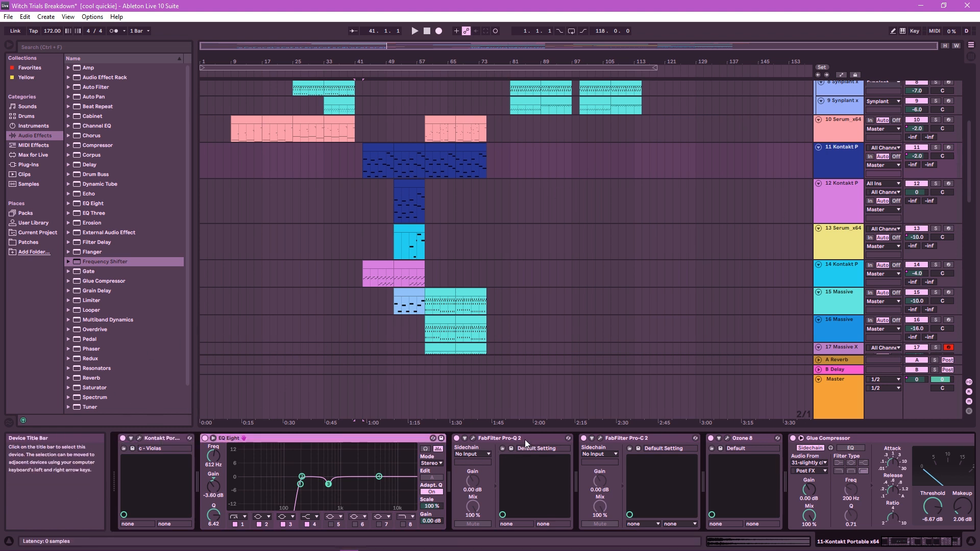
pyautogui.click(723, 438)
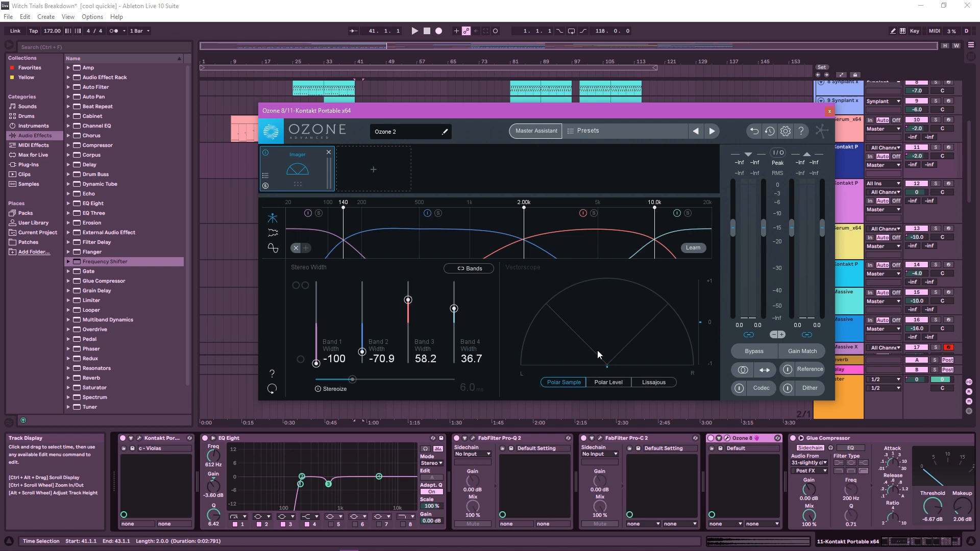
pyautogui.hotkey('ctrl', 'alt', 'p')
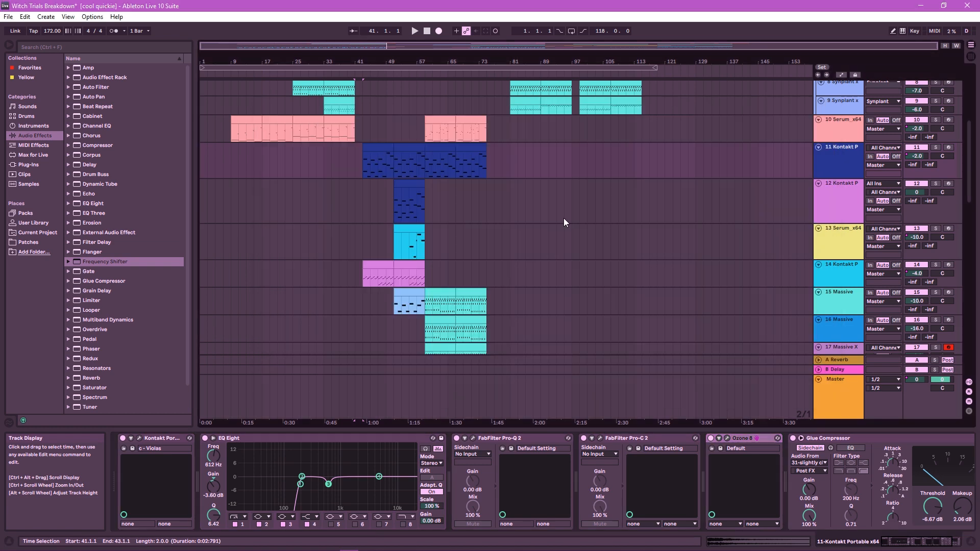
# Set the 11 Kontakt track's volume to -1.0 dB and audition the track soloed from about bar 51.
pyautogui.click(968, 545)
pyautogui.moveTo(969, 546); pyautogui.dragTo(913, 543)
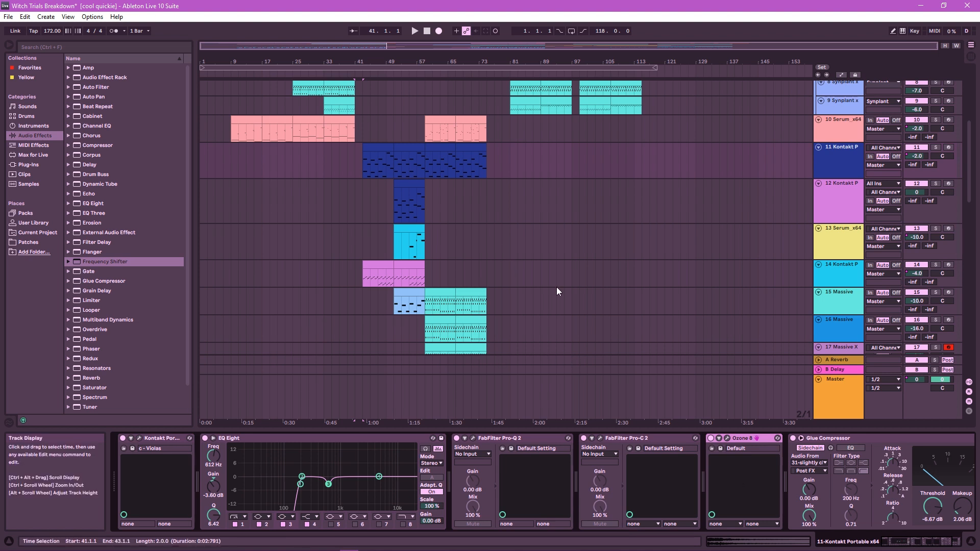
pyautogui.scroll(-2, 418, 195)
pyautogui.scroll(-1, 417, 198)
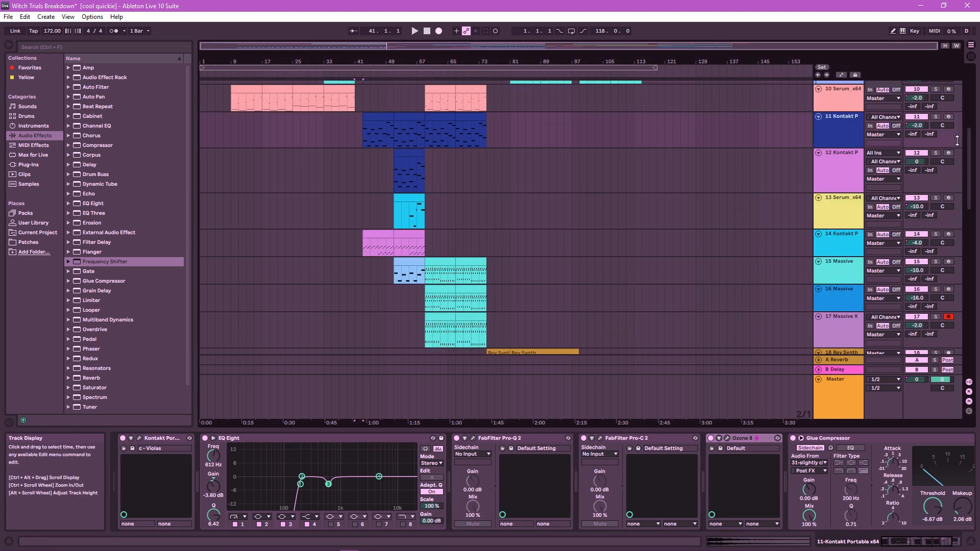
pyautogui.click(396, 75)
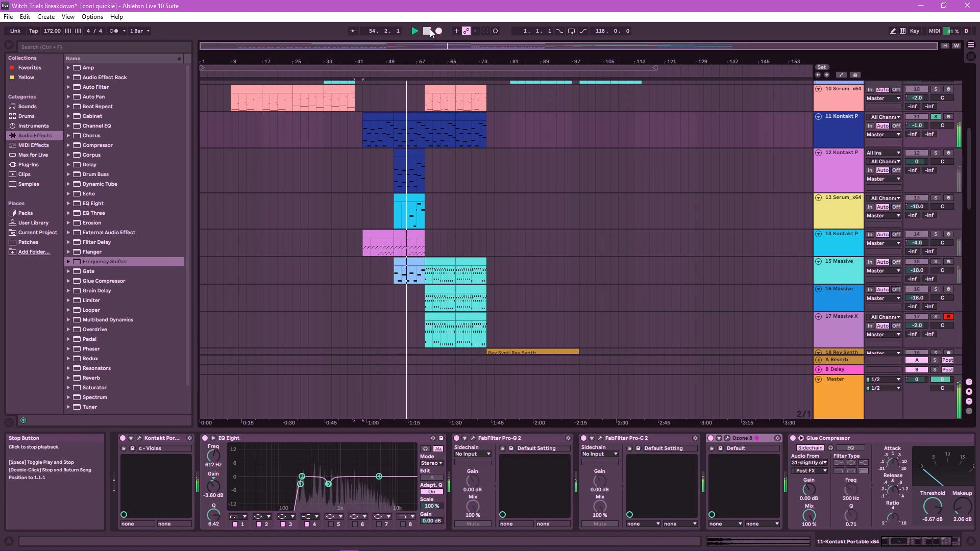
pyautogui.click(429, 30)
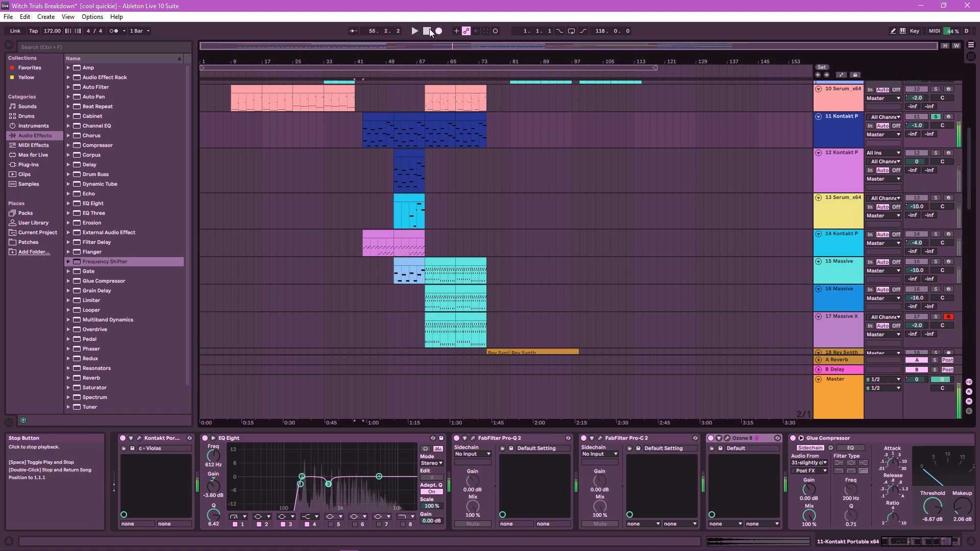
# Solo the 12 Kontakt track, check its device chain, and audition it from about bar 51.
pyautogui.click(850, 179)
pyautogui.click(936, 152)
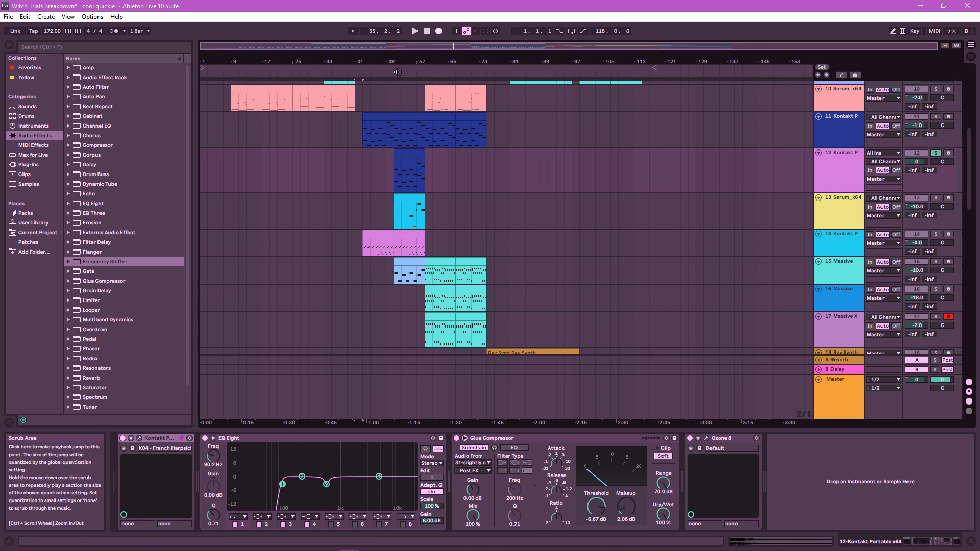
pyautogui.click(397, 72)
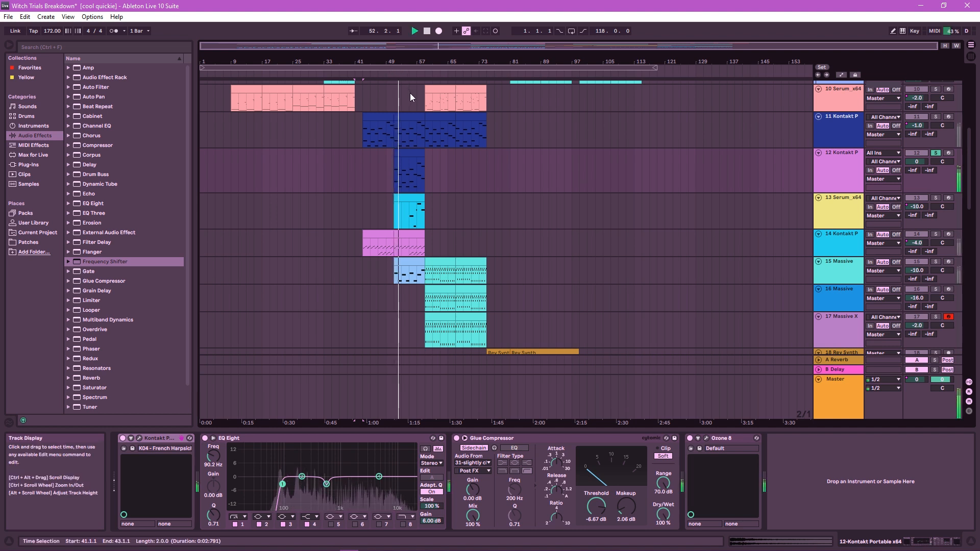
pyautogui.click(428, 31)
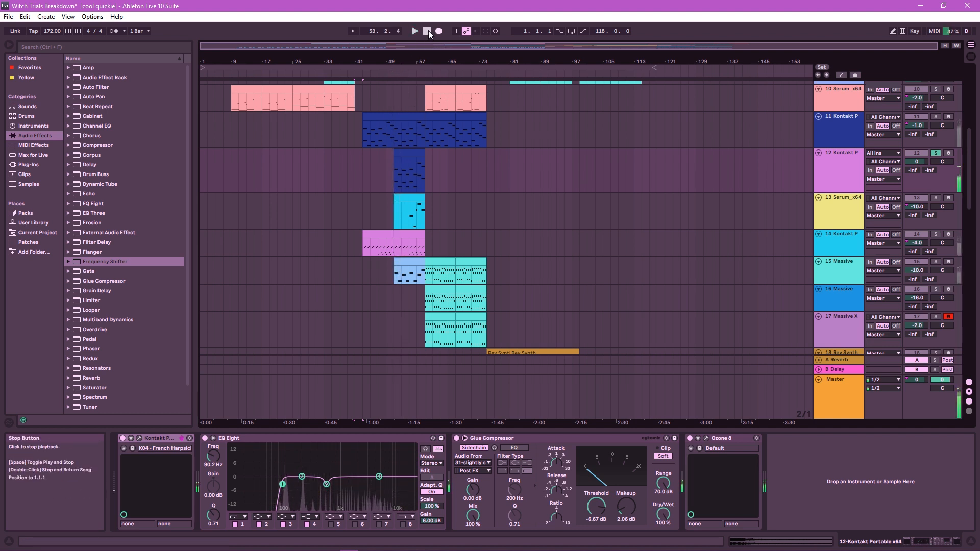
# Solo the 13 Serum track, check its device chain, and audition it from about bar 54.
pyautogui.click(936, 198)
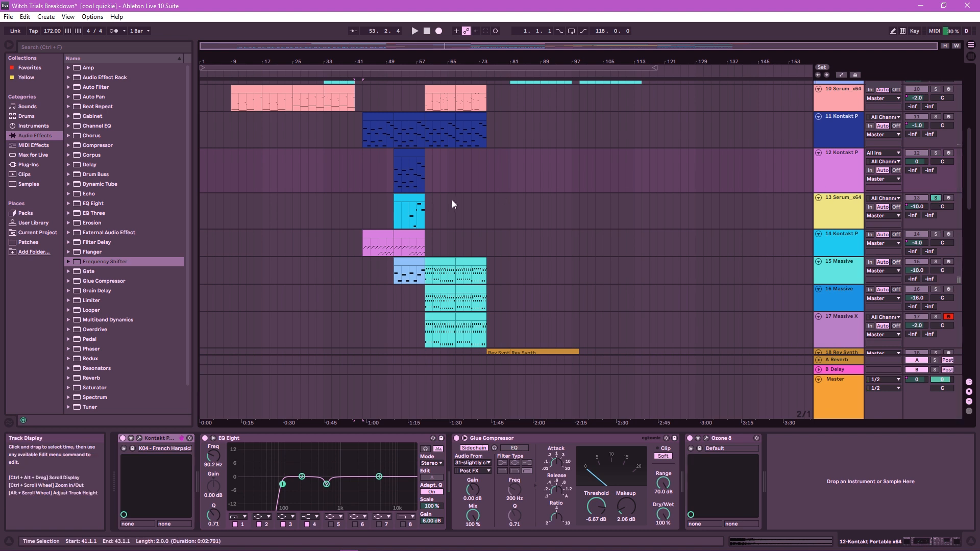
pyautogui.scroll(-1, 406, 184)
pyautogui.click(844, 195)
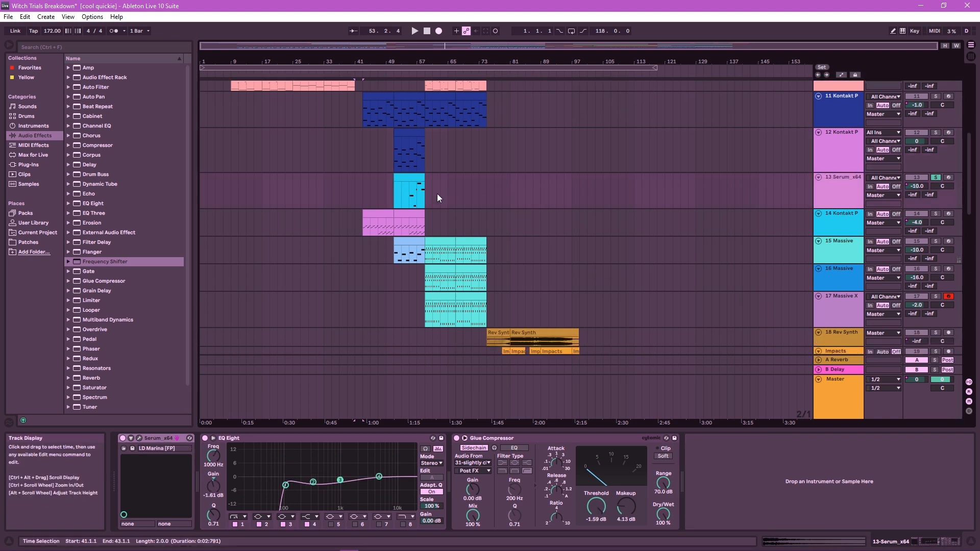
pyautogui.click(408, 76)
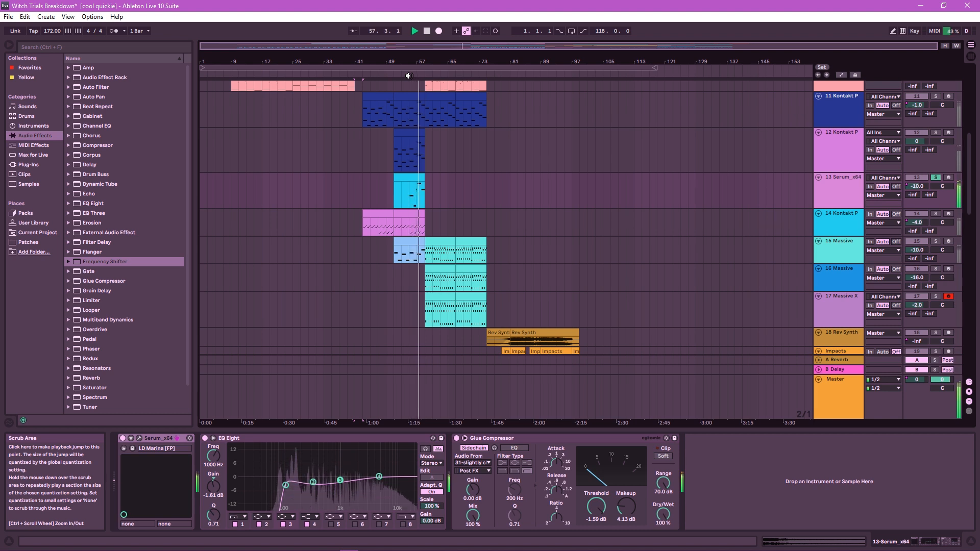
pyautogui.click(427, 34)
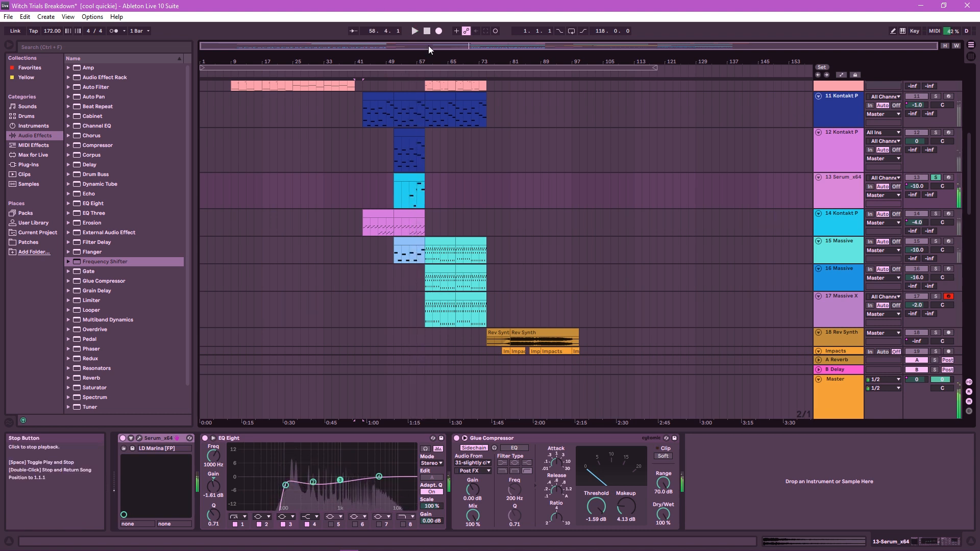
# Compare the MIDI clips at bar 51 on the 12 Kontakt and 11 Kontakt tracks by selecting each one.
pyautogui.click(415, 130)
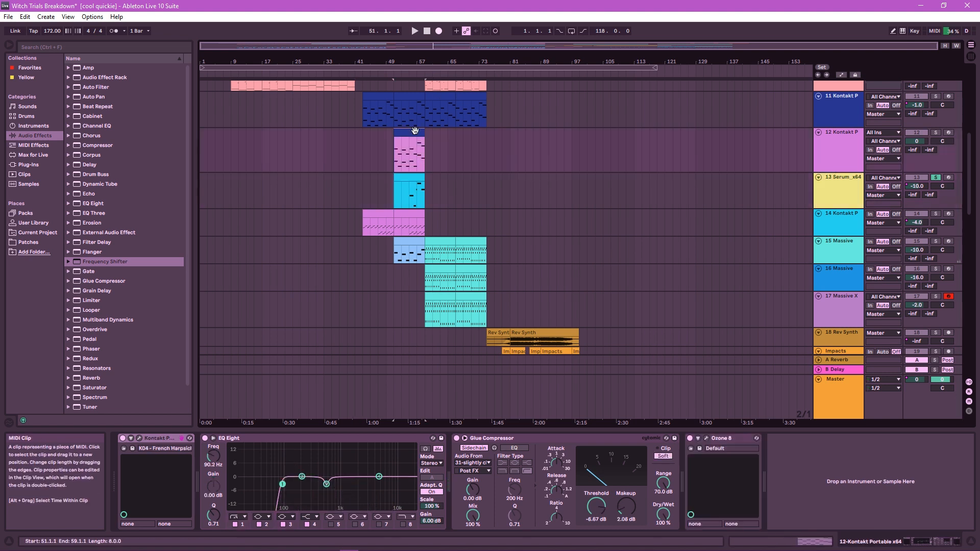
pyautogui.moveTo(415, 131); pyautogui.dragTo(415, 100)
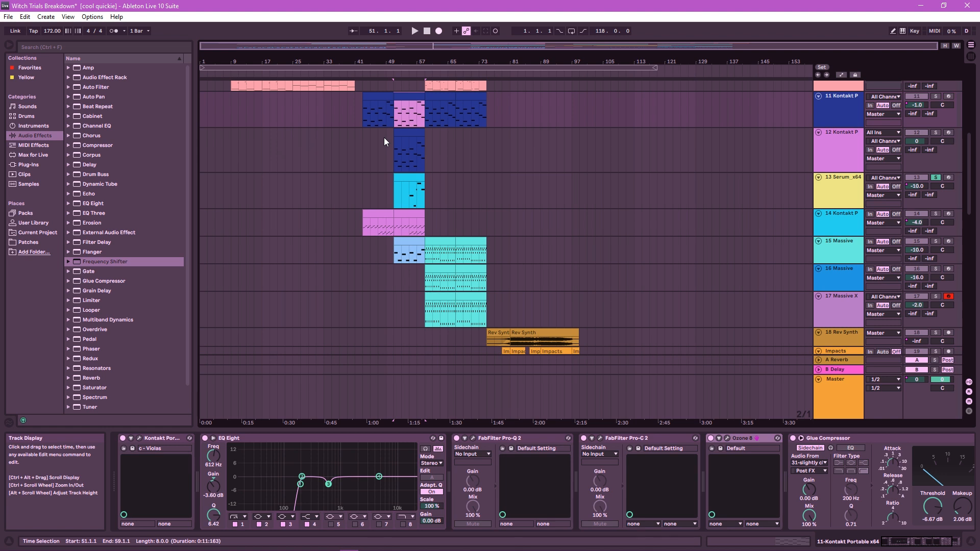
# Examine the 14 Kontakt track's effect chain and audition the track soloed from about bar 47.
pyautogui.scroll(-3, 384, 137)
pyautogui.click(856, 183)
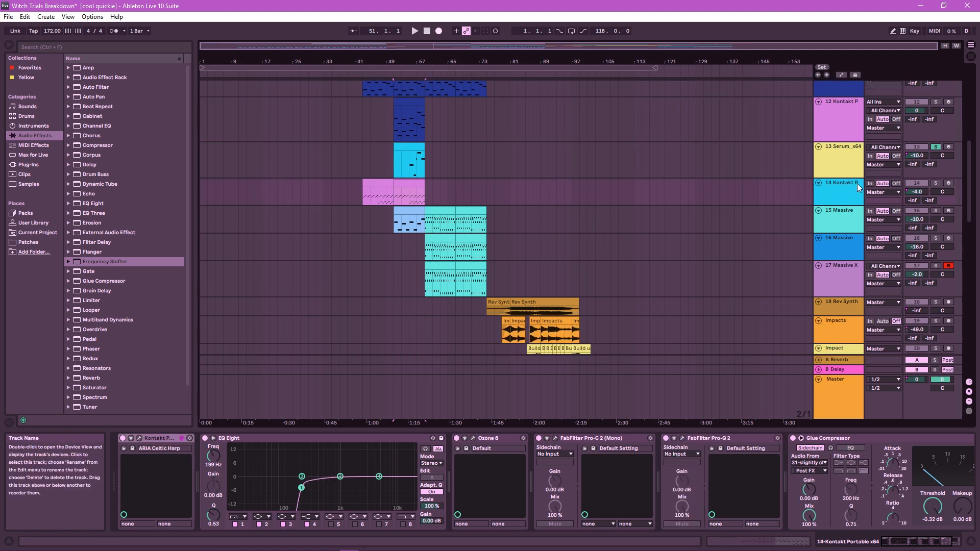
pyautogui.scroll(-5, 505, 229)
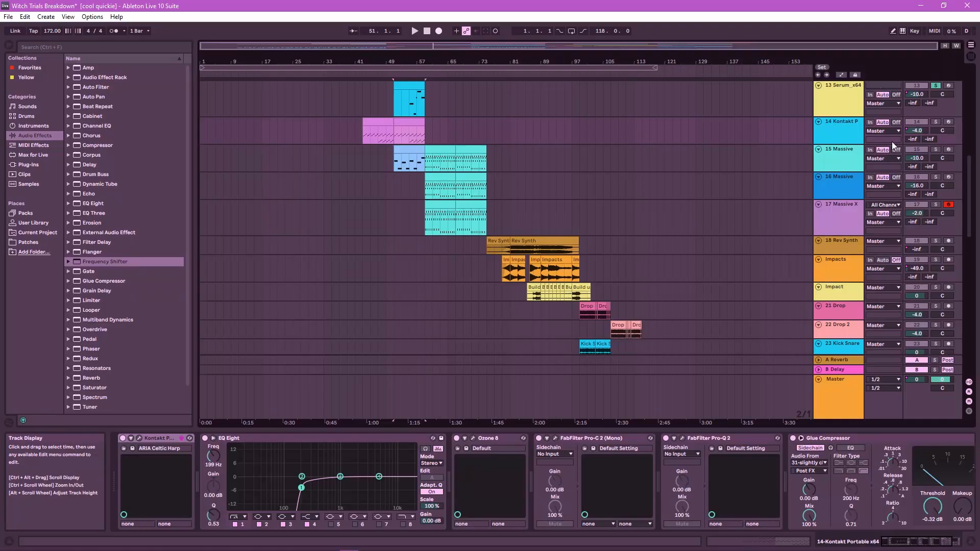
pyautogui.click(935, 124)
pyautogui.click(377, 74)
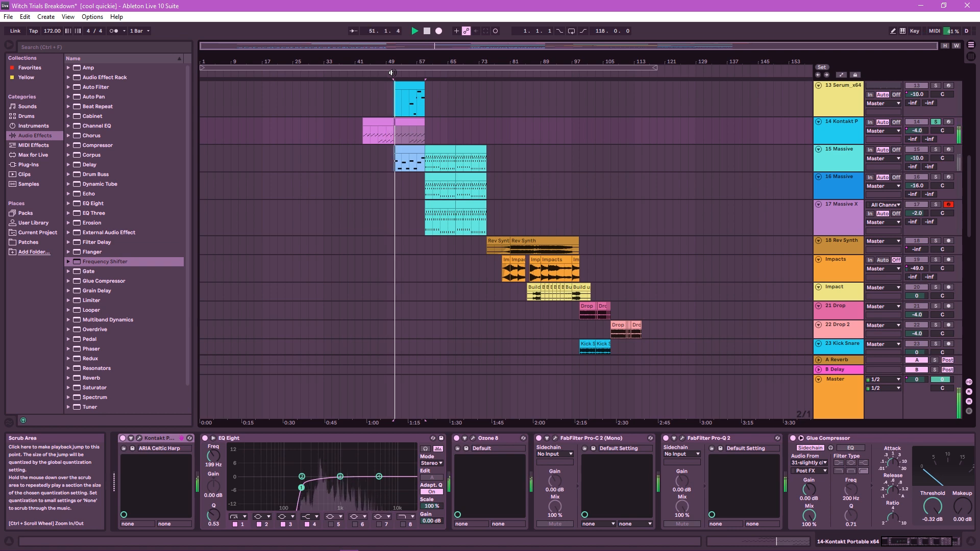
pyautogui.click(427, 30)
# Open the Massive synth on track 15, examine its patch settings, and close the plug-in window.
pyautogui.click(853, 158)
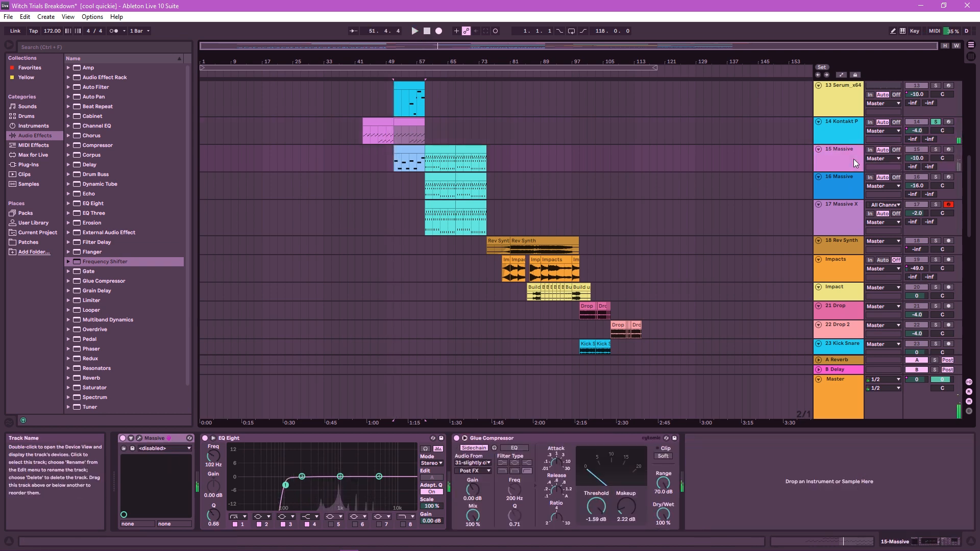
pyautogui.hotkey('ctrl', 'alt', 'p')
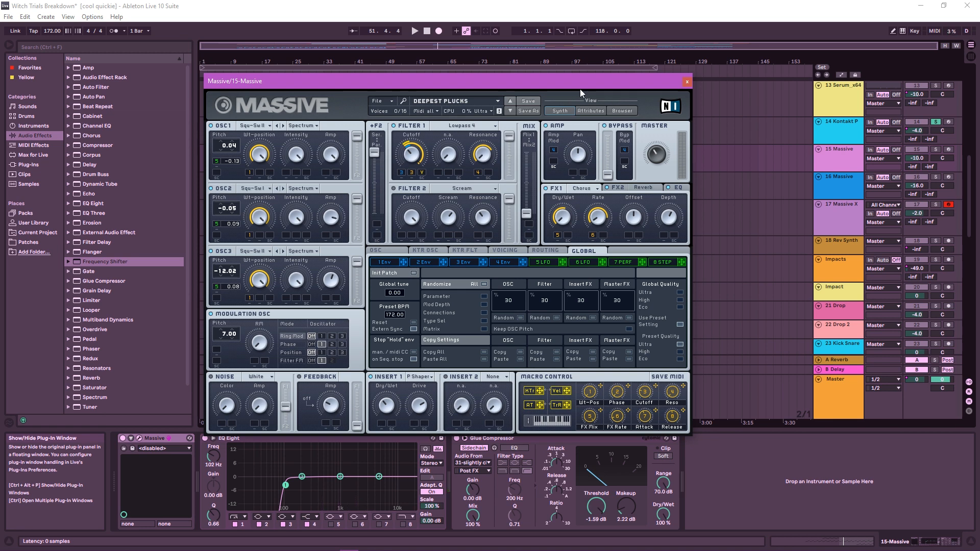
pyautogui.click(687, 82)
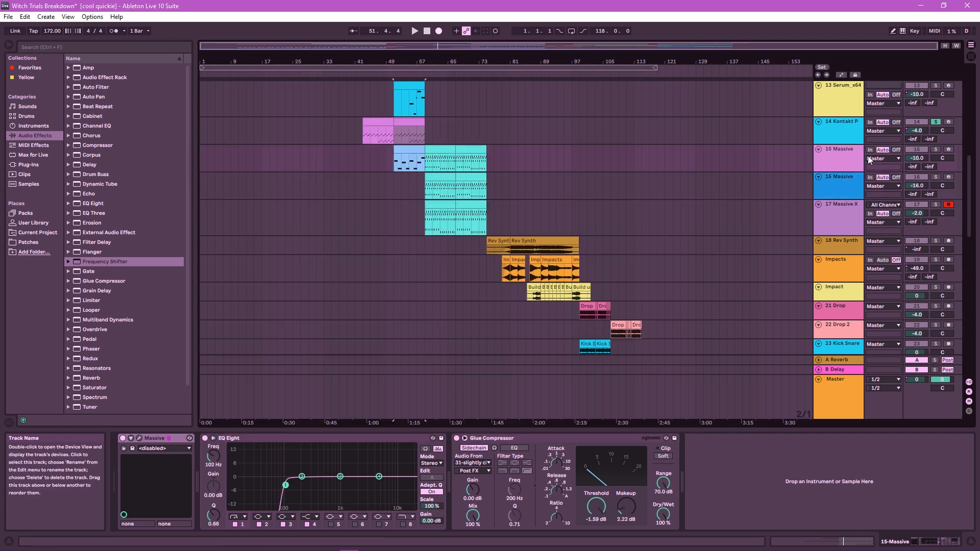
# Audition the 15 Massive track soloed from about bar 60 and select its clip starting at bar 59.
pyautogui.click(430, 75)
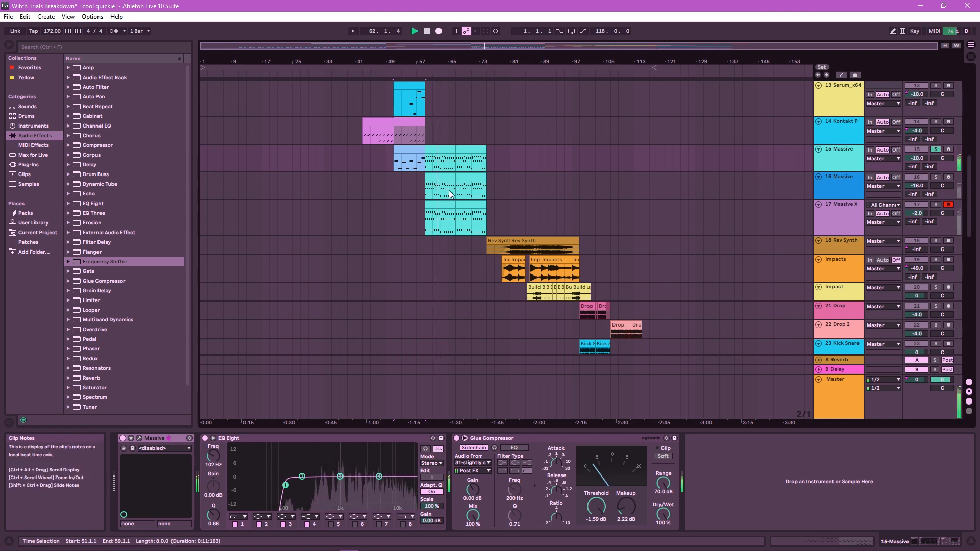
pyautogui.click(443, 151)
pyautogui.click(428, 31)
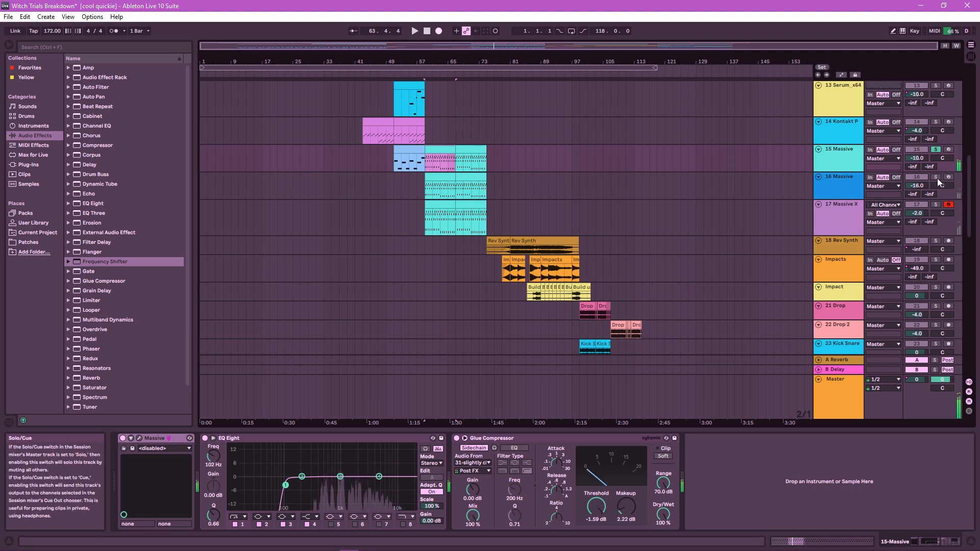
# Solo the 16 Massive track, check its EQ Eight and Glue Compressor, and audition it from about bar 60.
pyautogui.click(936, 177)
pyautogui.click(833, 187)
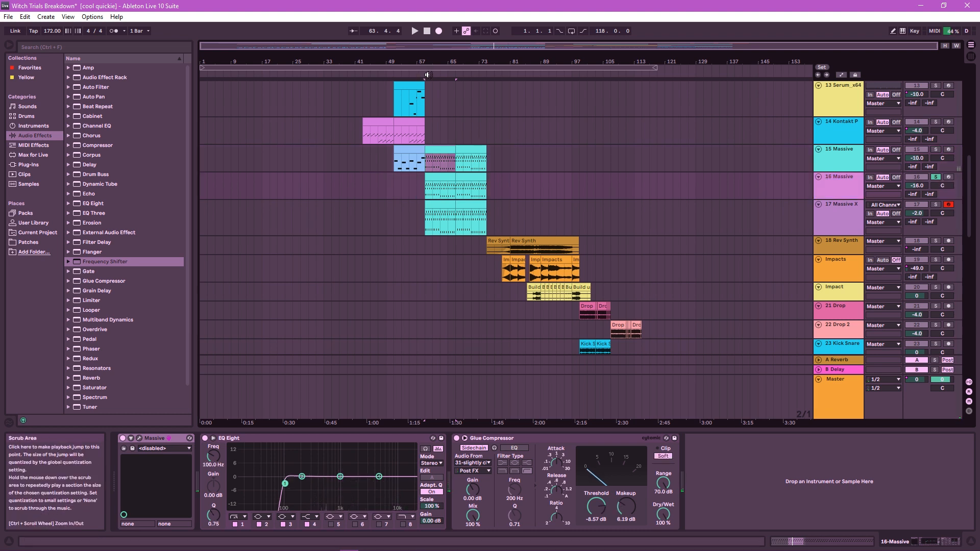
pyautogui.click(428, 74)
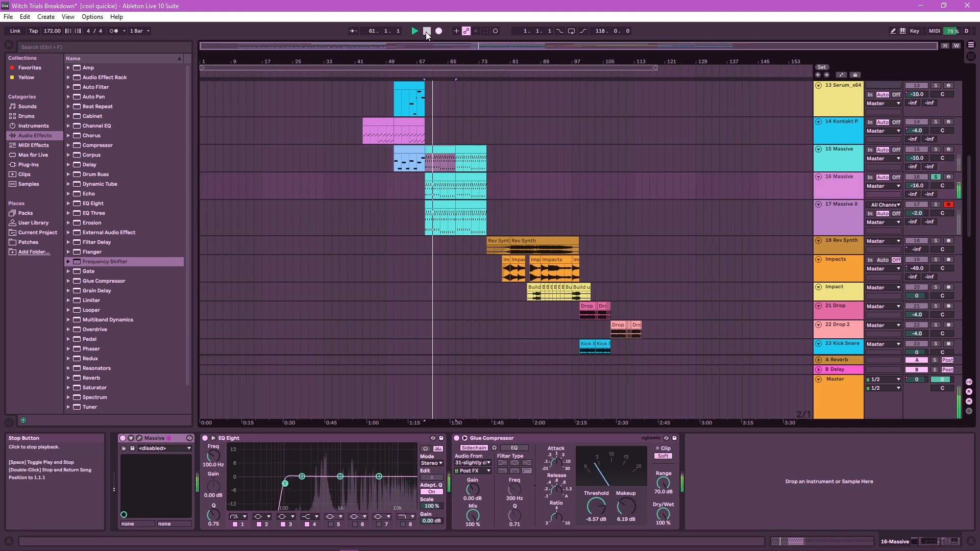
pyautogui.click(427, 31)
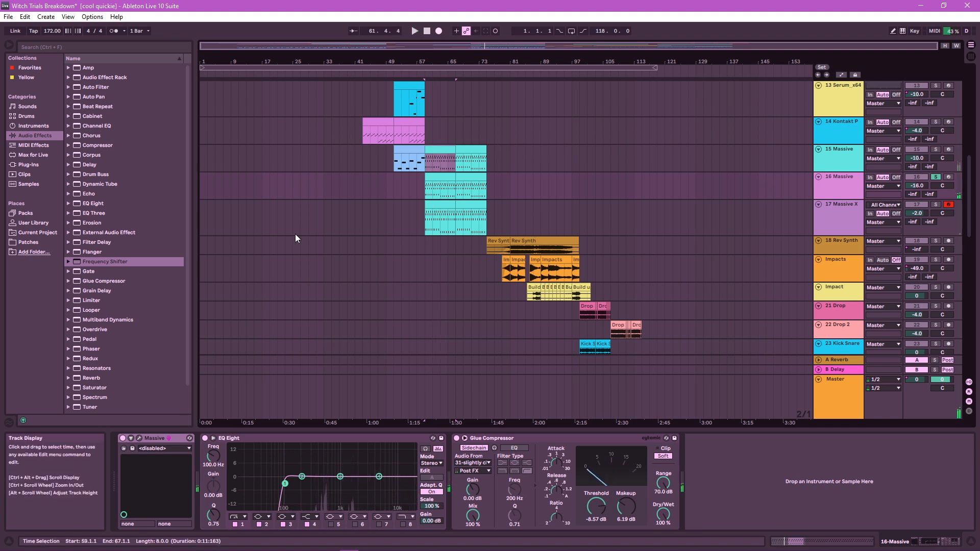
# Check the 17 Massive X track's Redux, Mid_Side Echo Distort, EQ Eight and Glue Compressor, and audition it soloed from about bar 60.
pyautogui.click(470, 205)
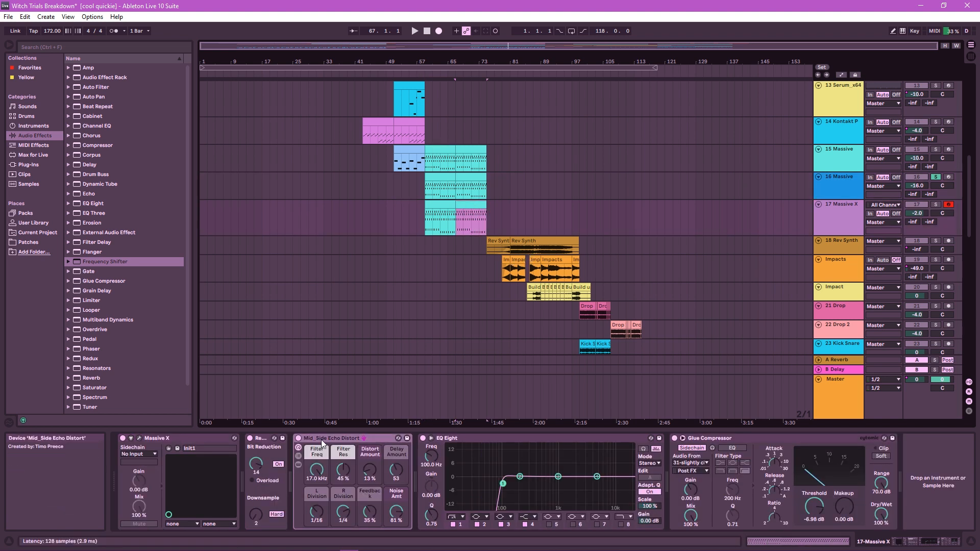
pyautogui.click(265, 439)
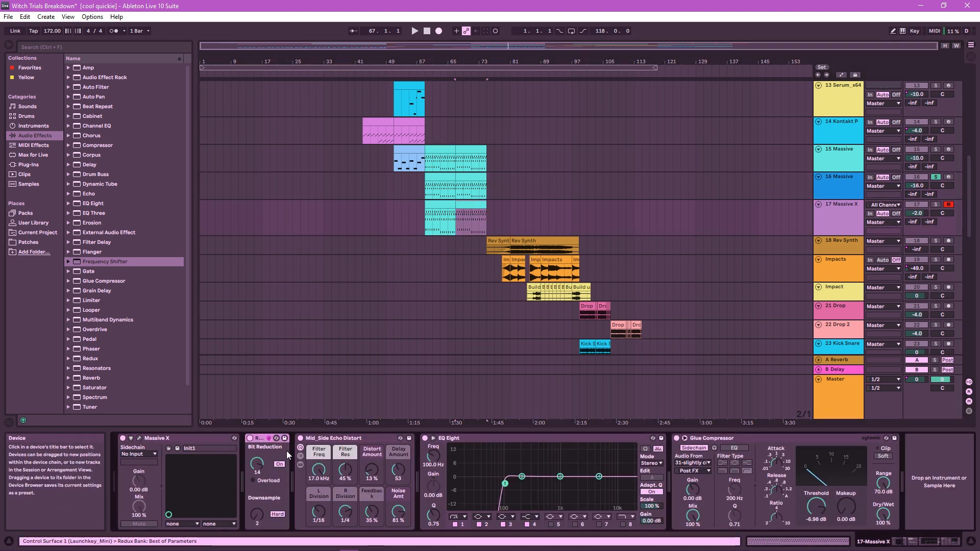
pyautogui.click(755, 439)
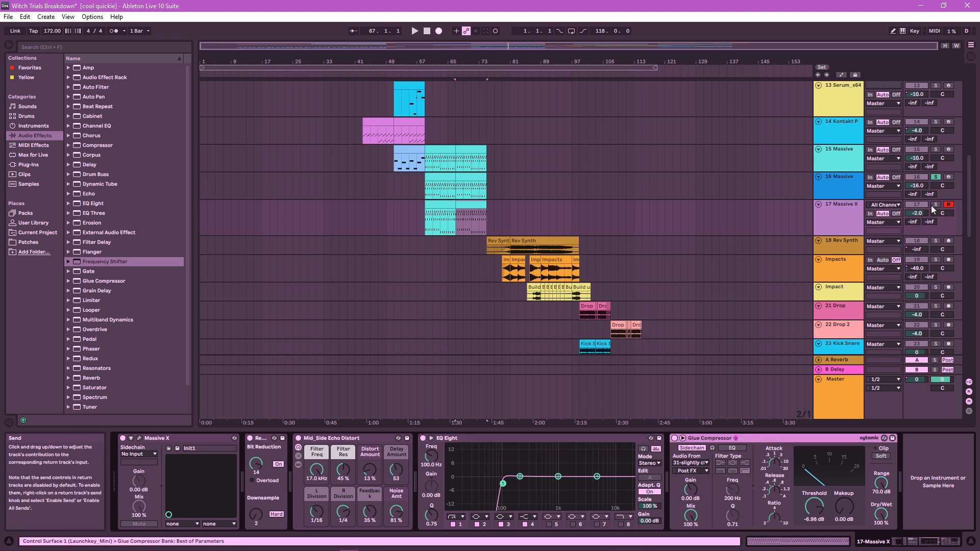
pyautogui.click(431, 75)
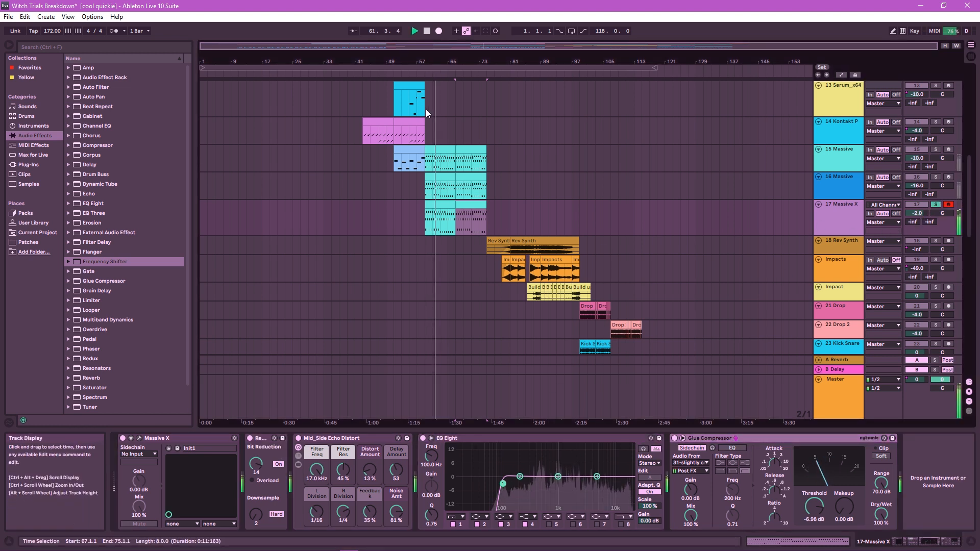
pyautogui.click(427, 30)
# Look through the drum and percussion tracks from 29 Cymatics to 42 kick10 around bars 59 to 75.
pyautogui.scroll(-3, 485, 138)
pyautogui.scroll(-10, 485, 135)
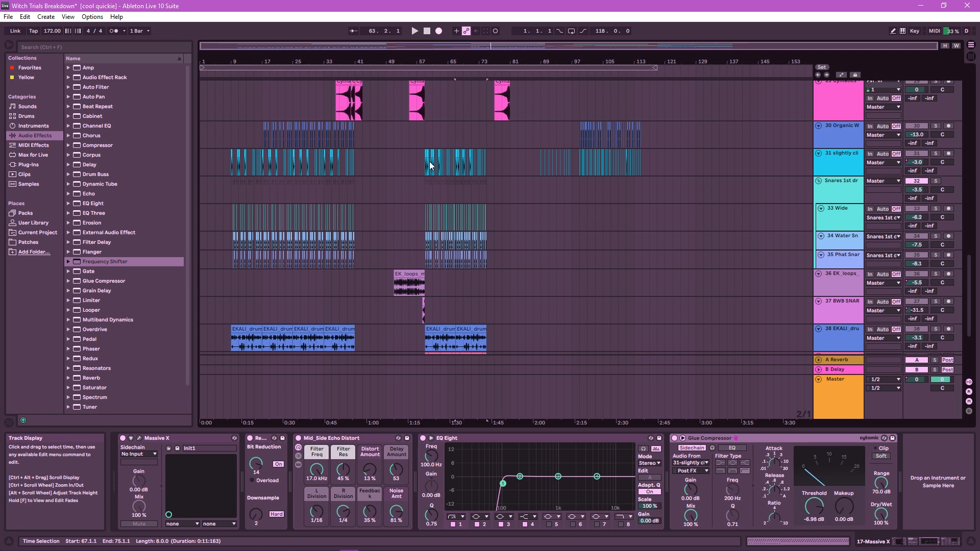
pyautogui.scroll(5, 430, 161)
pyautogui.hscroll(10, 666, 132)
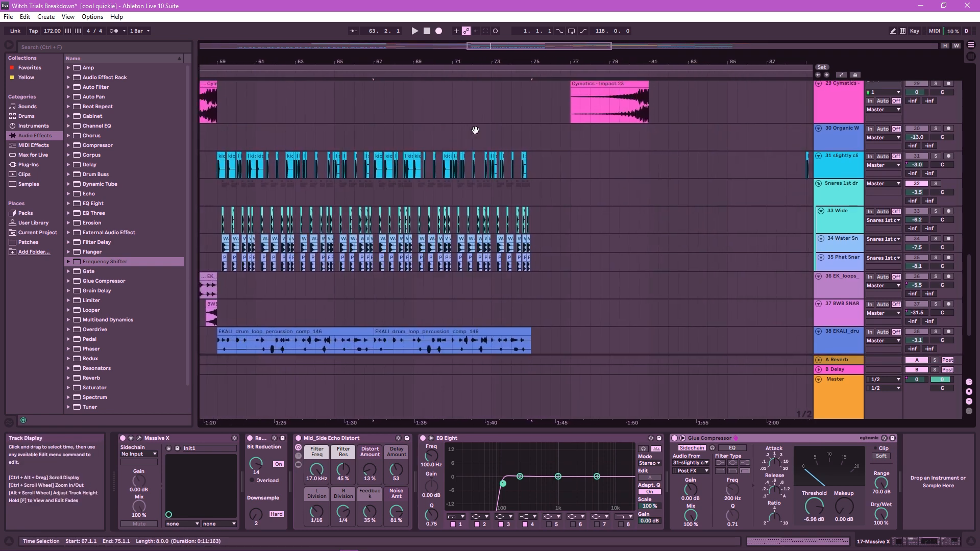
pyautogui.hscroll(-10, 547, 153)
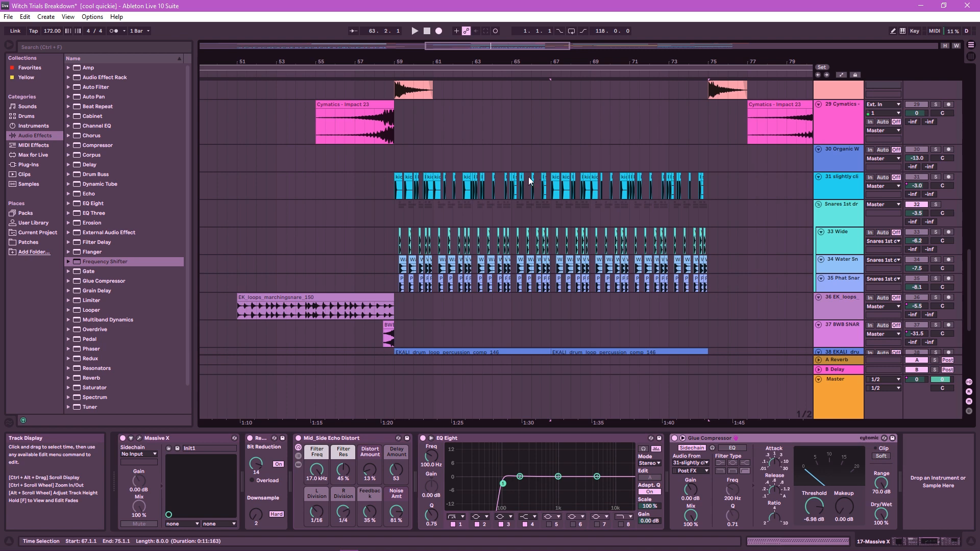
pyautogui.scroll(-5, 444, 178)
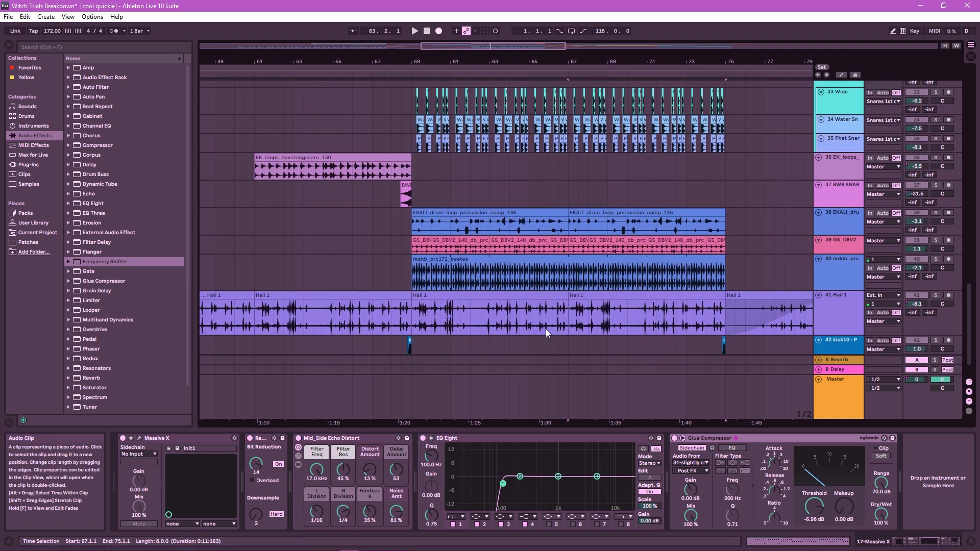
pyautogui.keyDown('ctrl'); pyautogui.scroll(-3, 520, 320); pyautogui.keyUp('ctrl')
pyautogui.scroll(10, 400, 213)
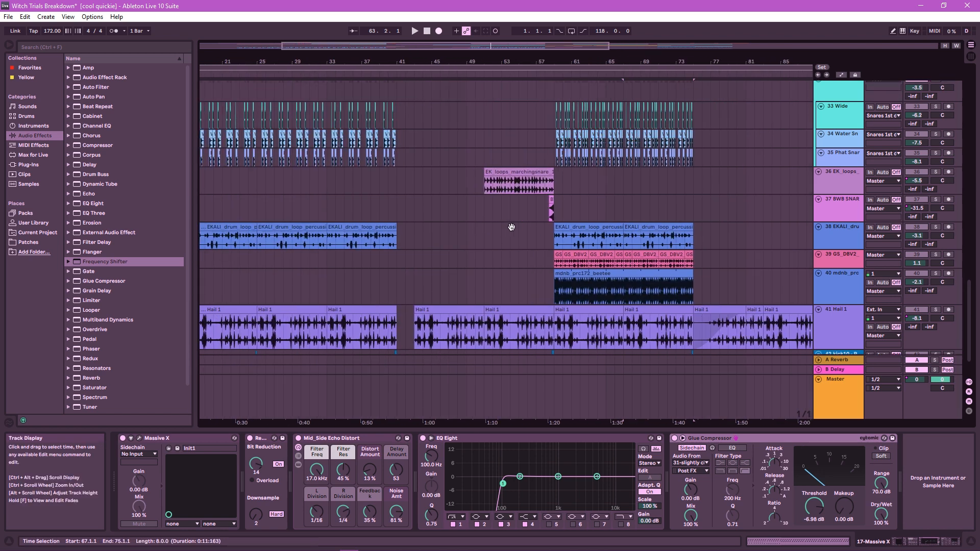
# Select the Diva tracks' range from bar 58 to 75 and examine the 5 Diva track's clip and effect chain.
pyautogui.moveTo(403, 154); pyautogui.dragTo(547, 242)
pyautogui.hscroll(-10, 547, 229)
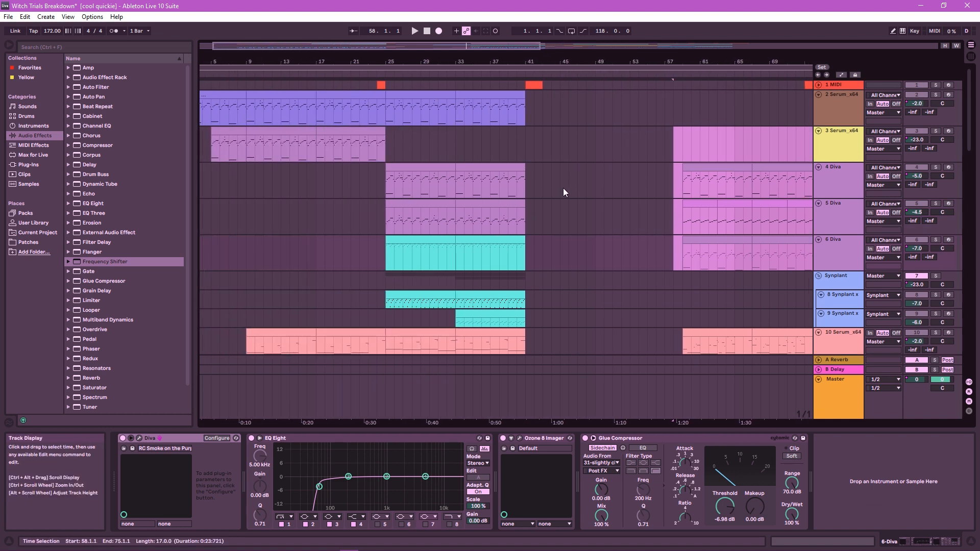
pyautogui.hscroll(10, 558, 185)
pyautogui.scroll(-1, 558, 185)
pyautogui.click(532, 180)
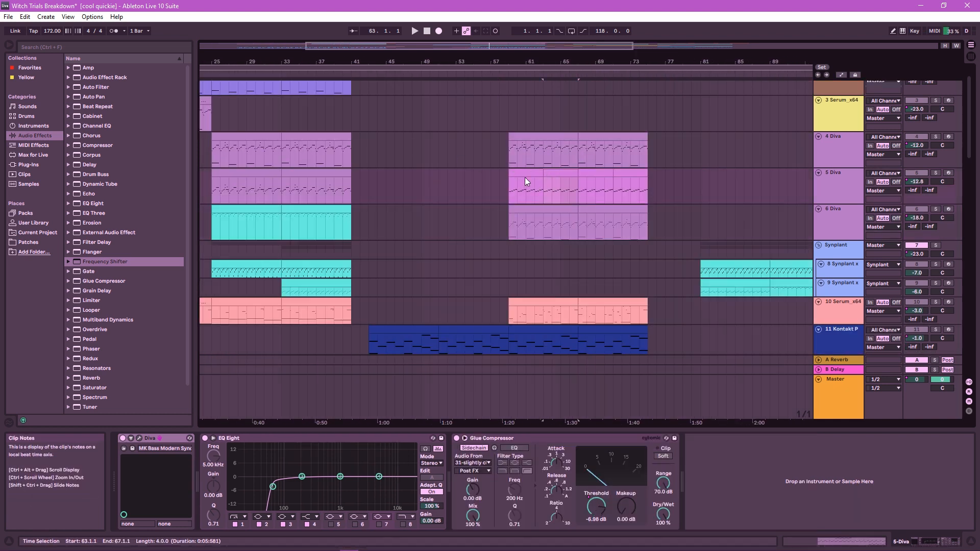
pyautogui.scroll(-6, 445, 167)
pyautogui.hscroll(10, 426, 189)
pyautogui.hscroll(-8, 409, 231)
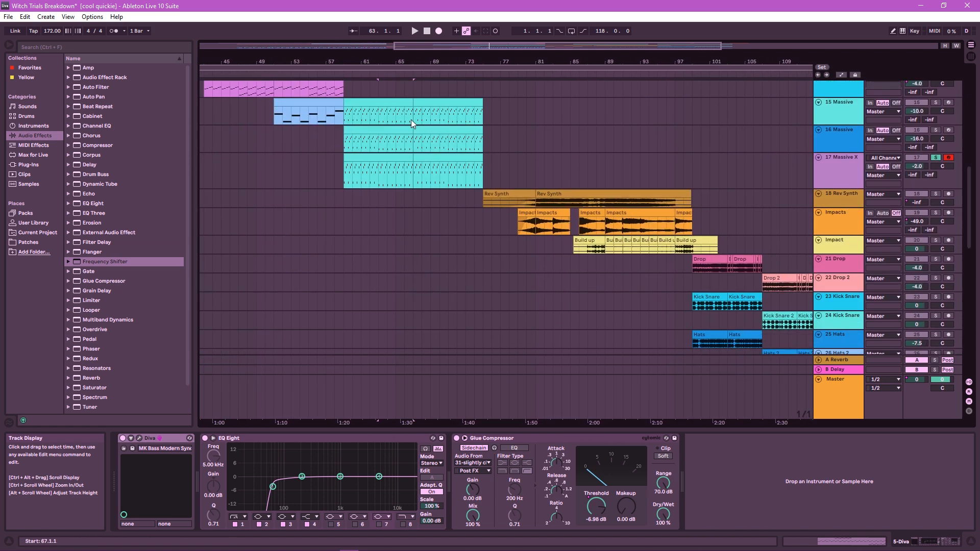
# Check the 14 Kontakt track's device chain and select the 10 Serum_x64 clip starting at bar 59.
pyautogui.click(376, 201)
pyautogui.scroll(8, 515, 170)
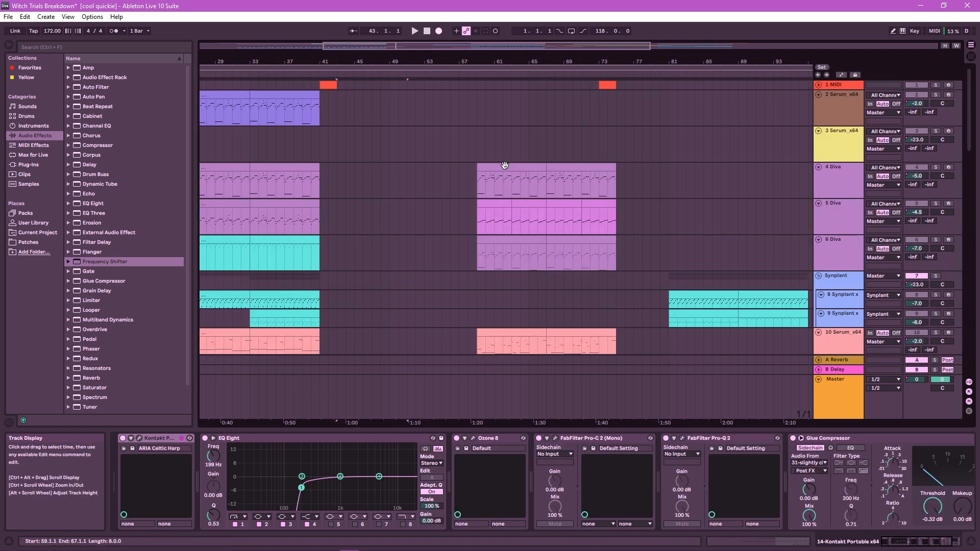
pyautogui.hscroll(-8, 618, 184)
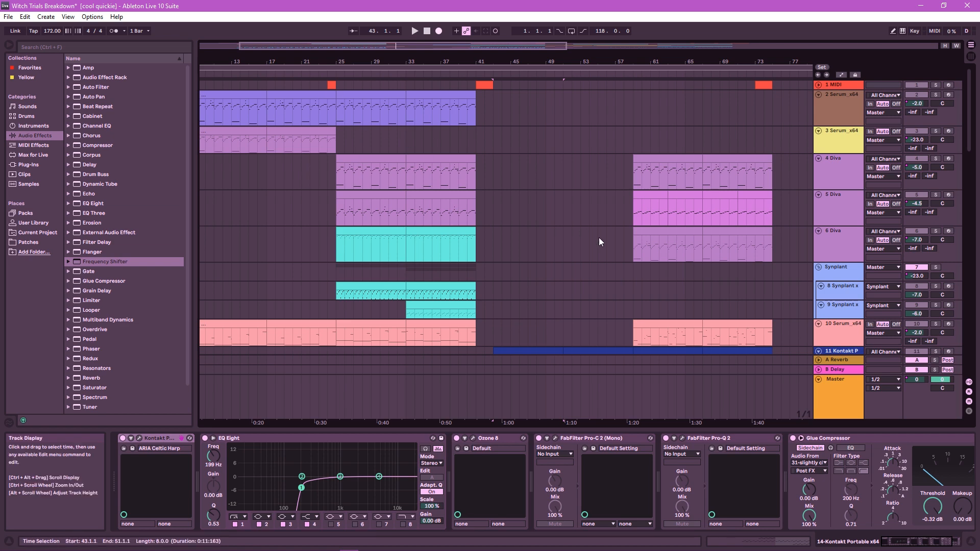
pyautogui.hscroll(8, 598, 235)
pyautogui.scroll(-4, 599, 235)
pyautogui.click(551, 246)
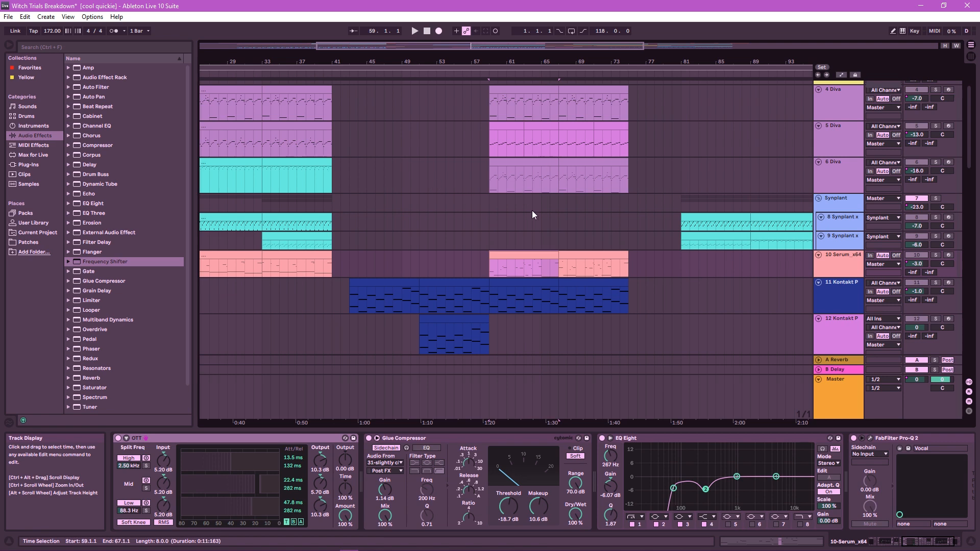
# Select the 11 Kontakt clip starting at bar 59 and examine the track's effect chain.
pyautogui.scroll(-1, 339, 97)
pyautogui.hscroll(2, 339, 97)
pyautogui.scroll(-1, 384, 237)
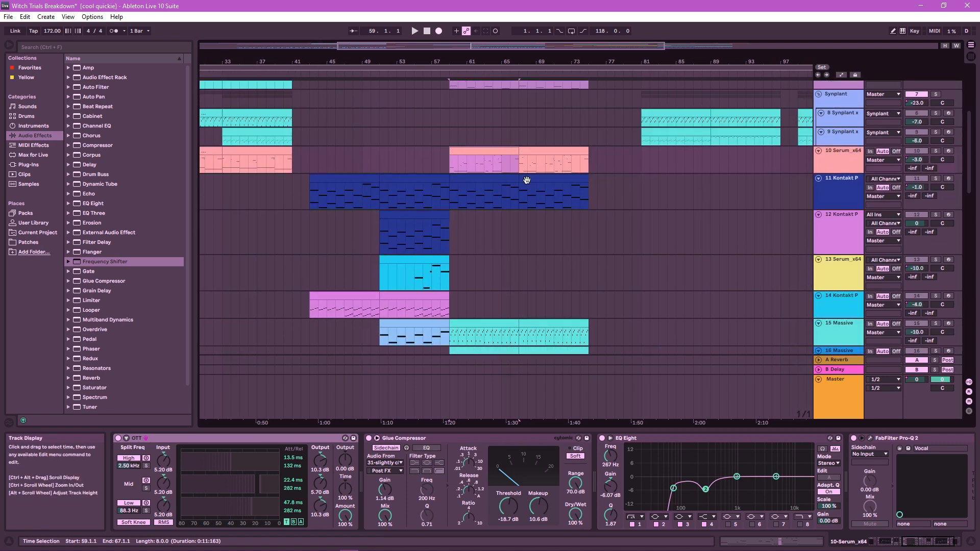
pyautogui.click(497, 184)
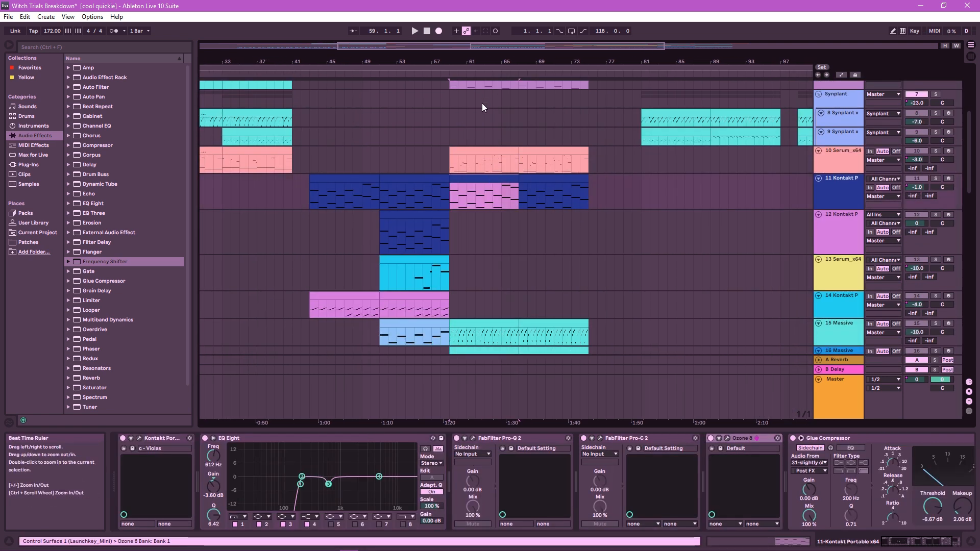
pyautogui.scroll(2, 483, 99)
pyautogui.hscroll(-3, 527, 148)
pyautogui.scroll(-1, 538, 121)
pyautogui.hscroll(2, 538, 121)
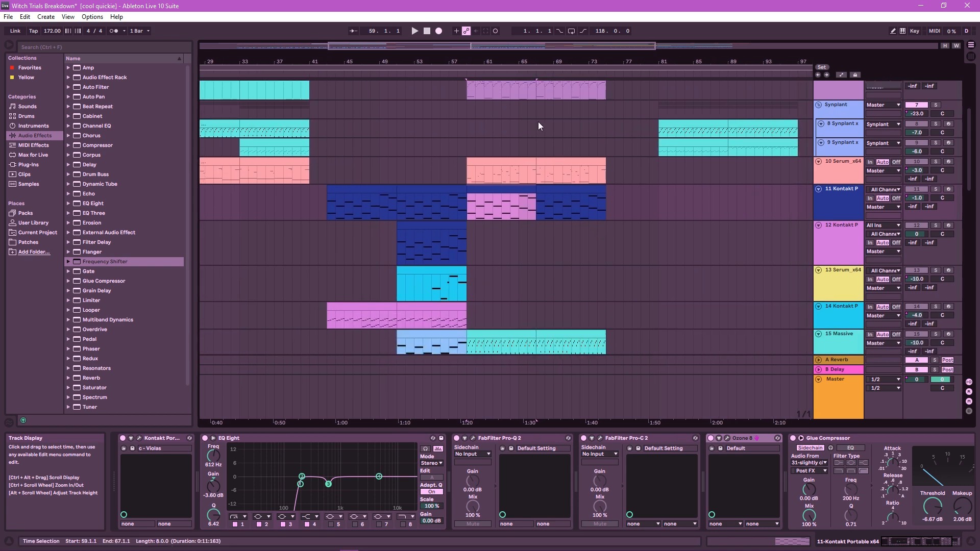
# Compare the layered Diva, Serum, Kontakt and Massive clips across bars 41 to 75.
pyautogui.scroll(3, 583, 148)
pyautogui.hscroll(-2, 583, 148)
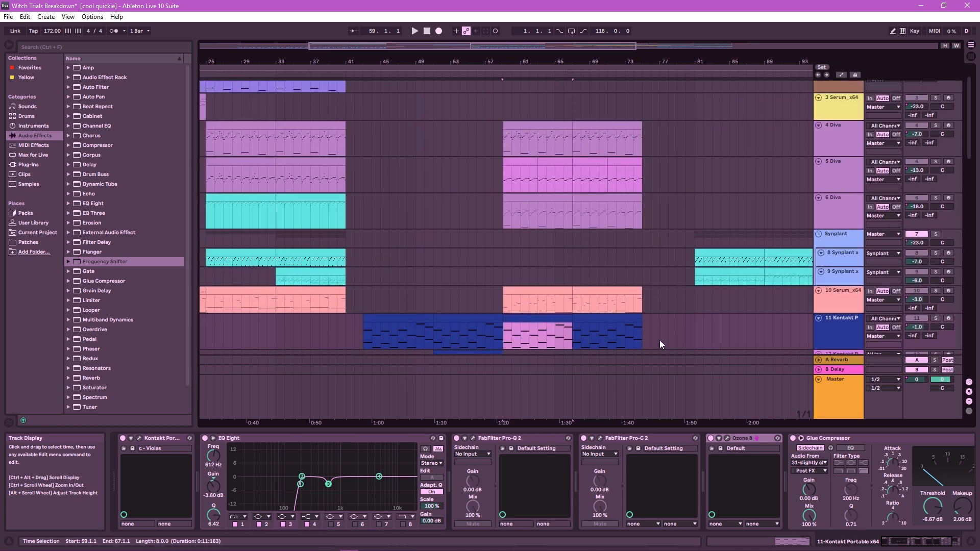
pyautogui.scroll(-5, 669, 339)
pyautogui.hscroll(3, 571, 307)
pyautogui.moveTo(504, 323); pyautogui.dragTo(364, 207)
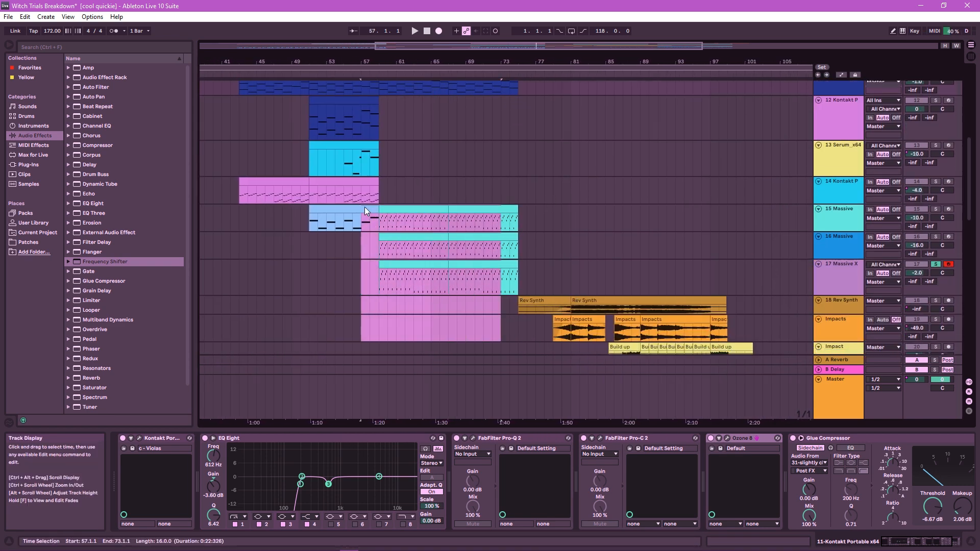
pyautogui.click(449, 153)
pyautogui.scroll(1, 450, 154)
pyautogui.hscroll(-2, 452, 155)
pyautogui.scroll(-1, 454, 156)
pyautogui.hscroll(1, 454, 156)
pyautogui.scroll(4, 289, 160)
pyautogui.hscroll(-10, 289, 159)
pyautogui.scroll(-2, 398, 127)
pyautogui.hscroll(8, 398, 127)
pyautogui.hscroll(1, 466, 191)
pyautogui.scroll(3, 623, 238)
pyautogui.hscroll(-6, 623, 238)
# Open the 10 Serum_x64 clip at bar 59 in an enlarged clip view and display its MIDI Ctrl pitch bend envelope.
pyautogui.click(623, 238)
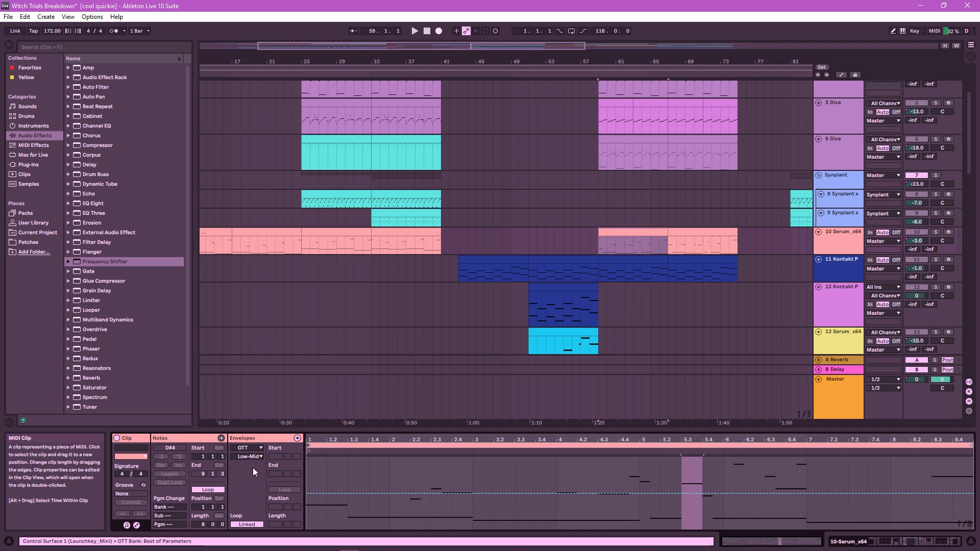
pyautogui.moveTo(270, 431); pyautogui.dragTo(252, 260)
pyautogui.click(137, 525)
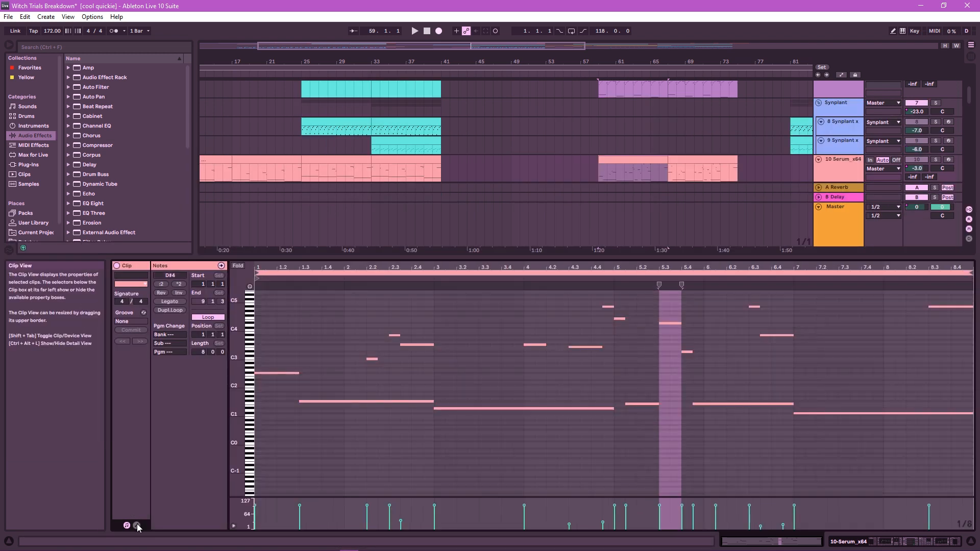
pyautogui.click(137, 525)
pyautogui.click(248, 284)
pyautogui.click(247, 296)
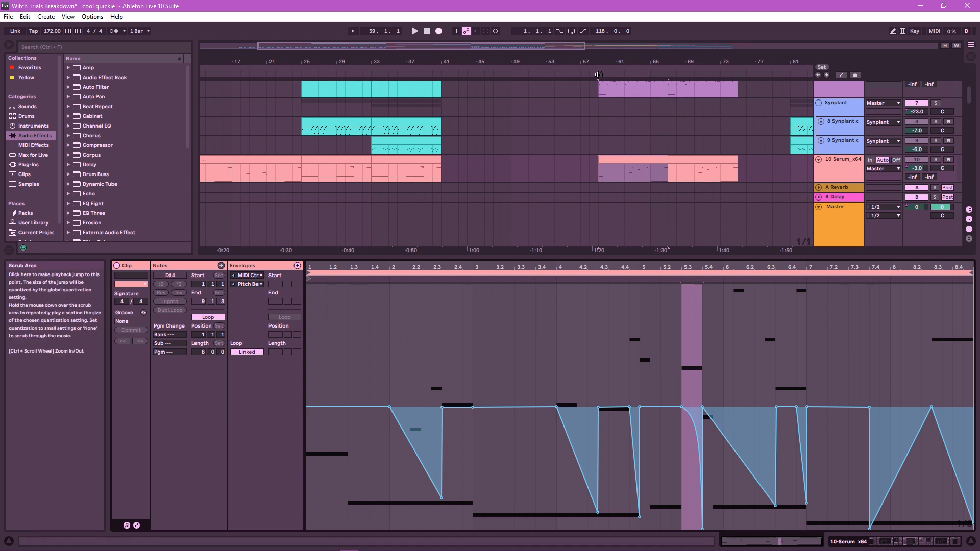
# Solo the 10 Serum_x64 track and audition its pitch-bent part from bar 59.
pyautogui.click(936, 159)
pyautogui.click(597, 72)
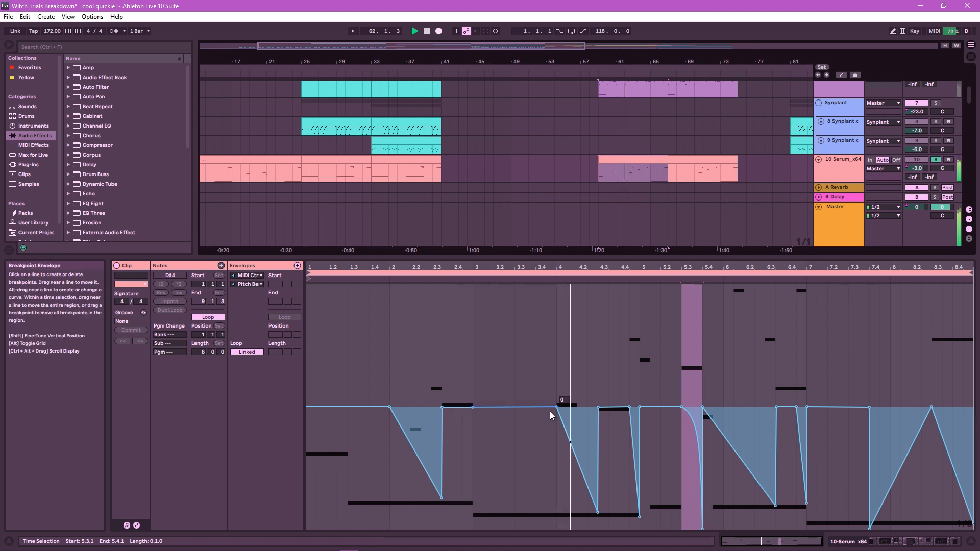
pyautogui.click(429, 32)
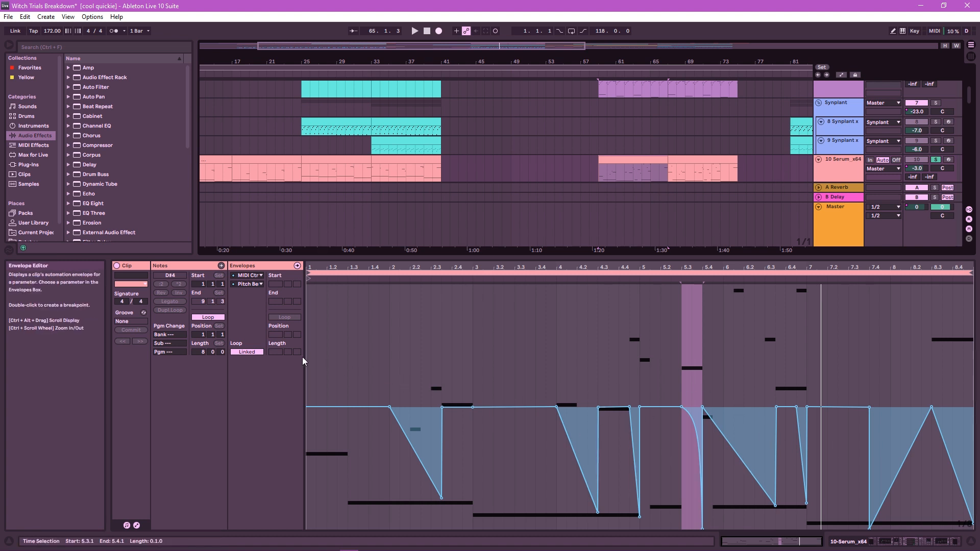
# Close the clip view and look over the arrangement from the 1 MIDI track down to the 28 Cymatics track.
pyautogui.click(127, 525)
pyautogui.scroll(5, 362, 300)
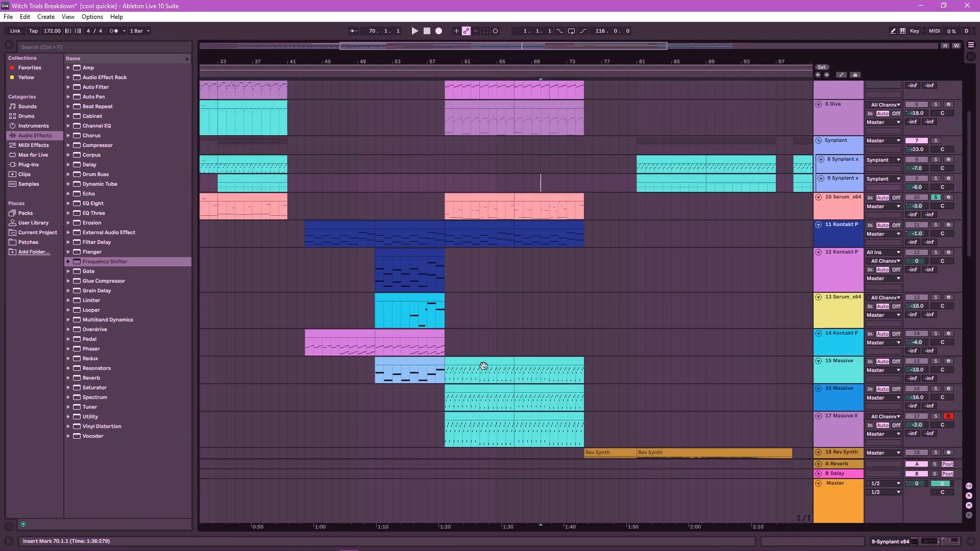
pyautogui.scroll(5, 483, 366)
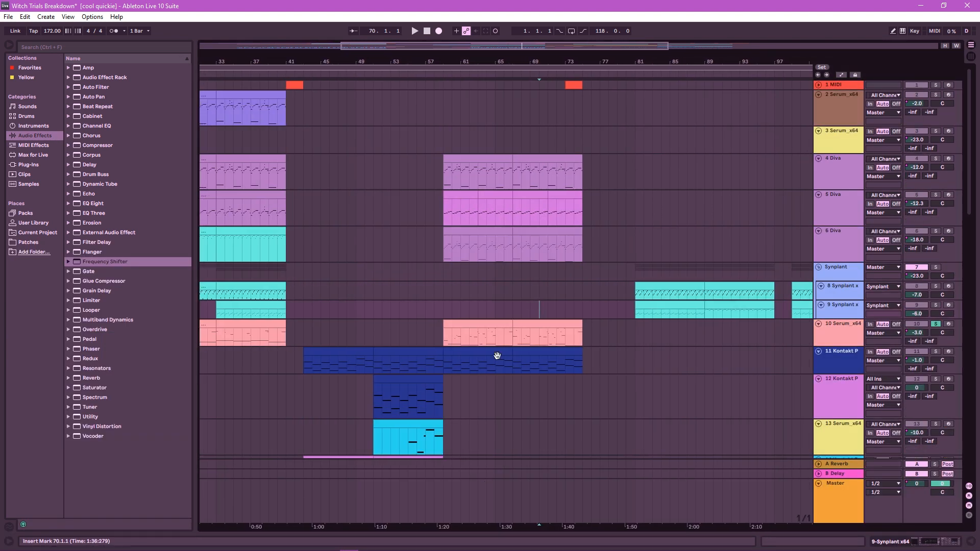
pyautogui.hscroll(1, 536, 204)
pyautogui.hscroll(3, 551, 168)
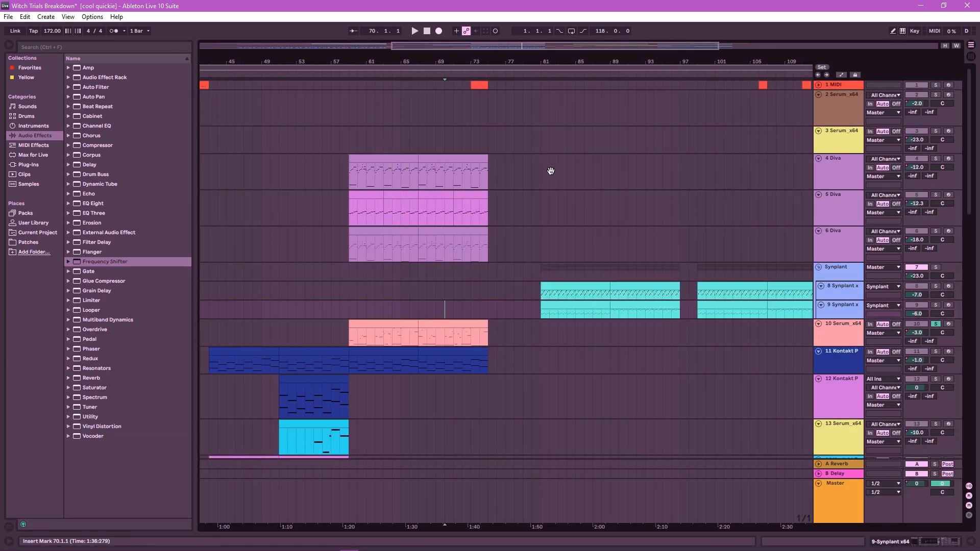
pyautogui.scroll(-3, 538, 301)
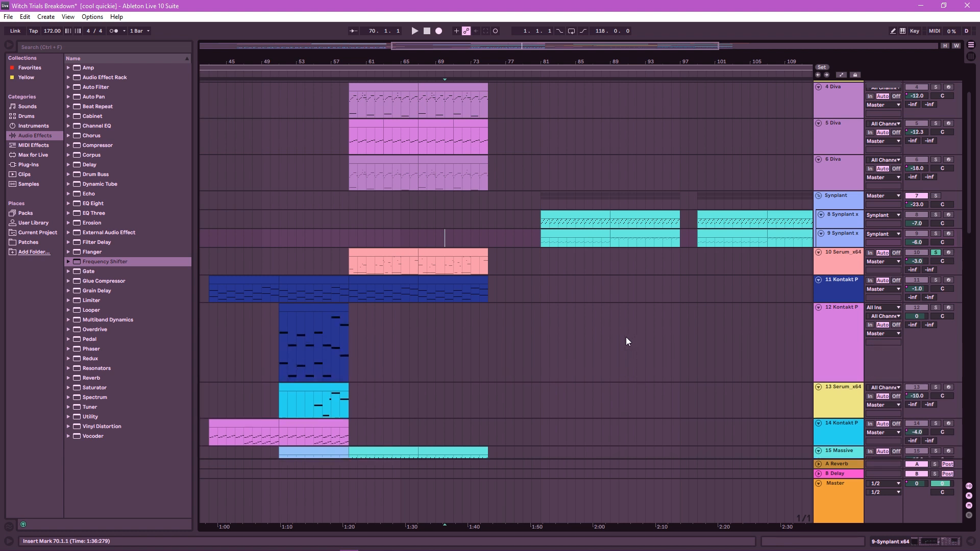
pyautogui.scroll(-3, 622, 327)
pyautogui.scroll(-3, 599, 338)
pyautogui.scroll(-3, 543, 261)
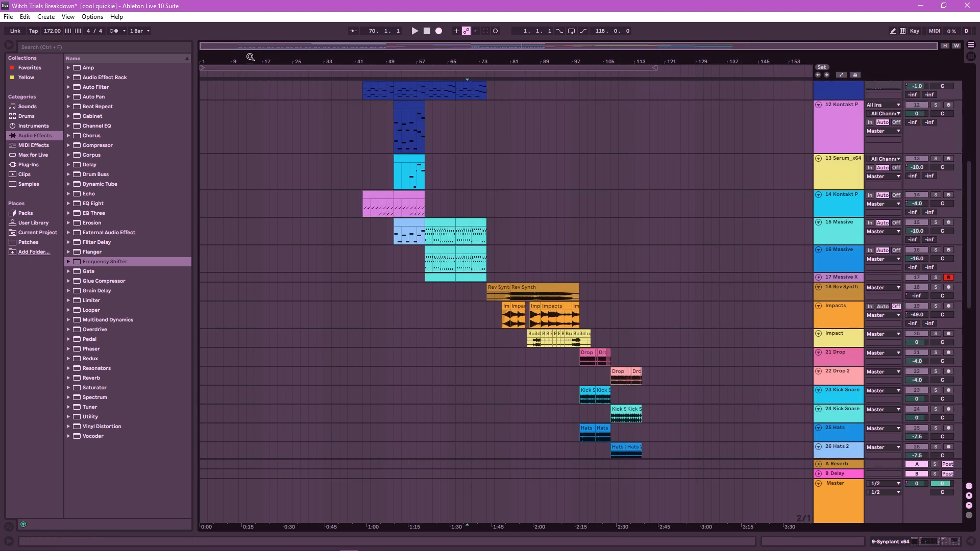
pyautogui.scroll(-1, 506, 142)
pyautogui.scroll(-1, 590, 204)
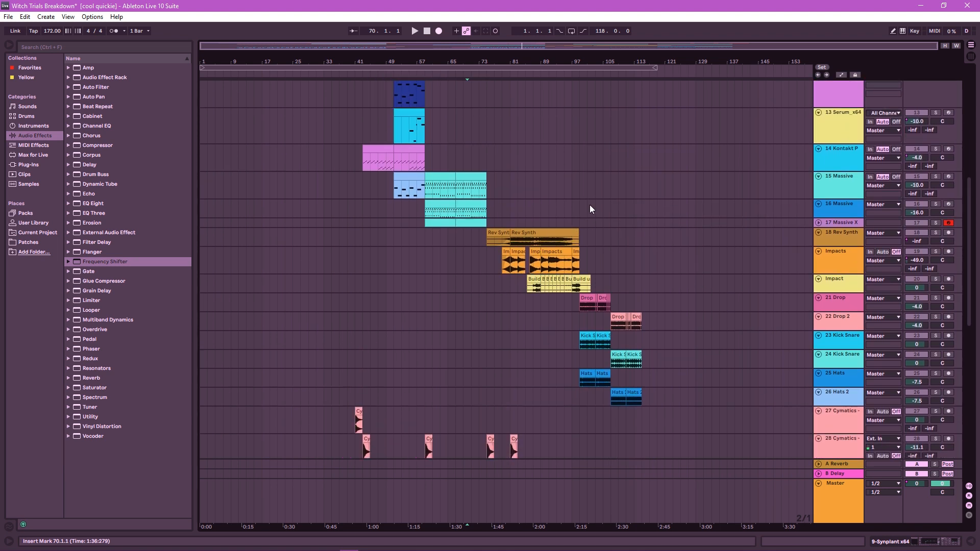
# Unfold the 17 Massive X track to show its clips at full height.
pyautogui.click(819, 222)
pyautogui.scroll(2, 727, 193)
pyautogui.scroll(1, 728, 193)
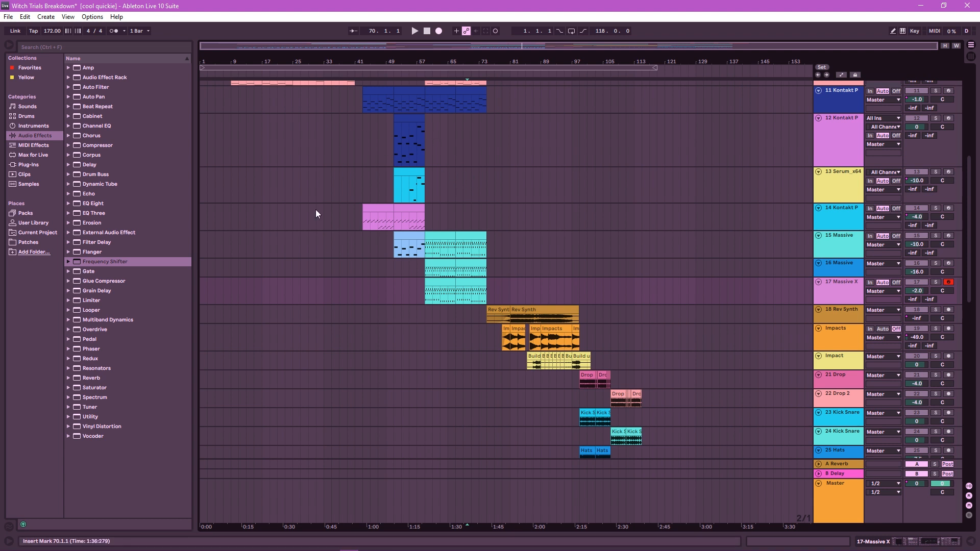
pyautogui.scroll(-7, 362, 185)
# Examine the Rev Synth clip starting at bar 81 and select the Impacts clip starting at bar 89.
pyautogui.click(516, 195)
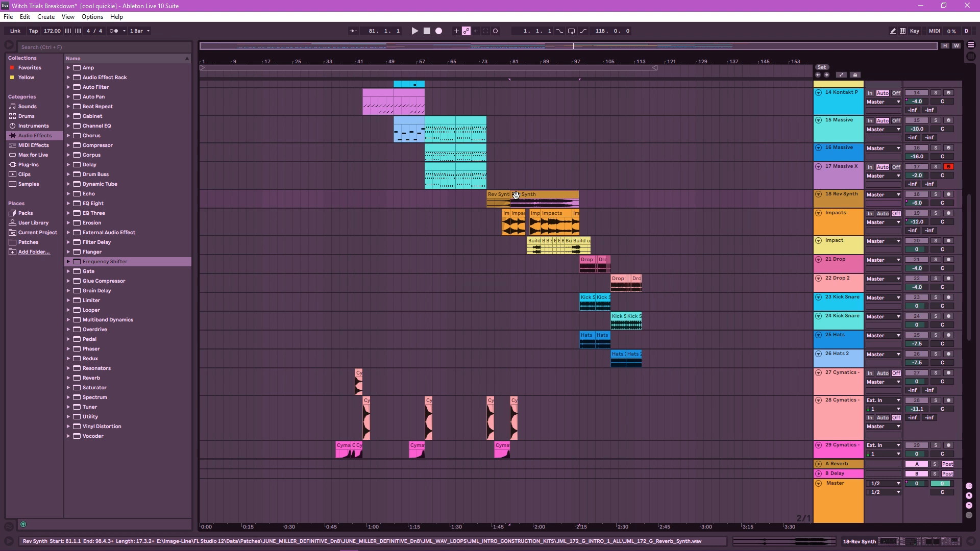
pyautogui.click(531, 194)
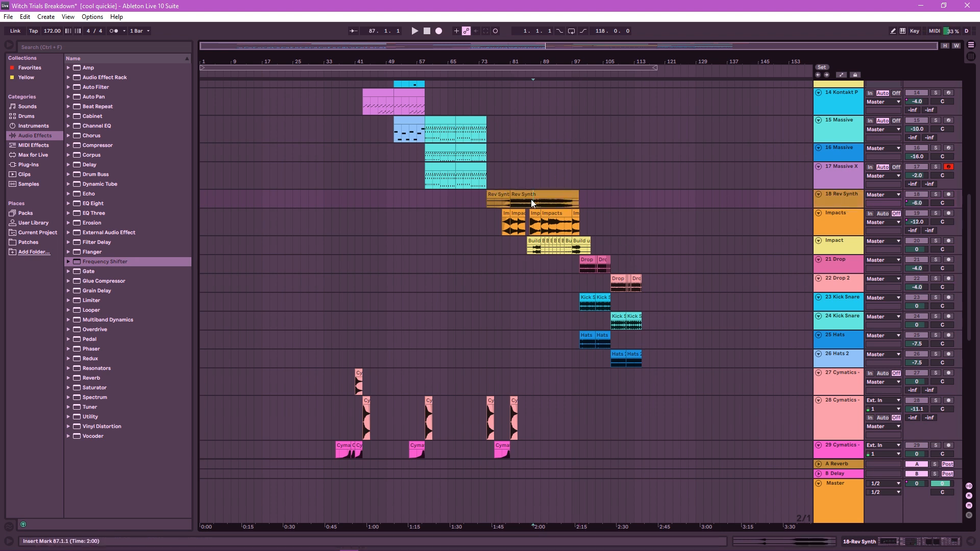
pyautogui.scroll(-3, 512, 175)
pyautogui.click(557, 154)
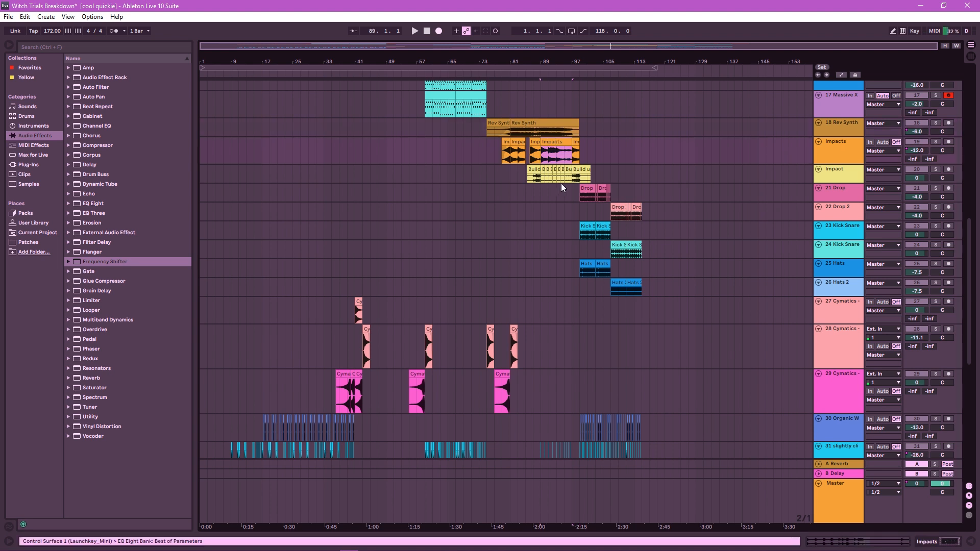
# Solo the Impact track and audition its Build up clips from bar 86.
pyautogui.scroll(-1, 560, 166)
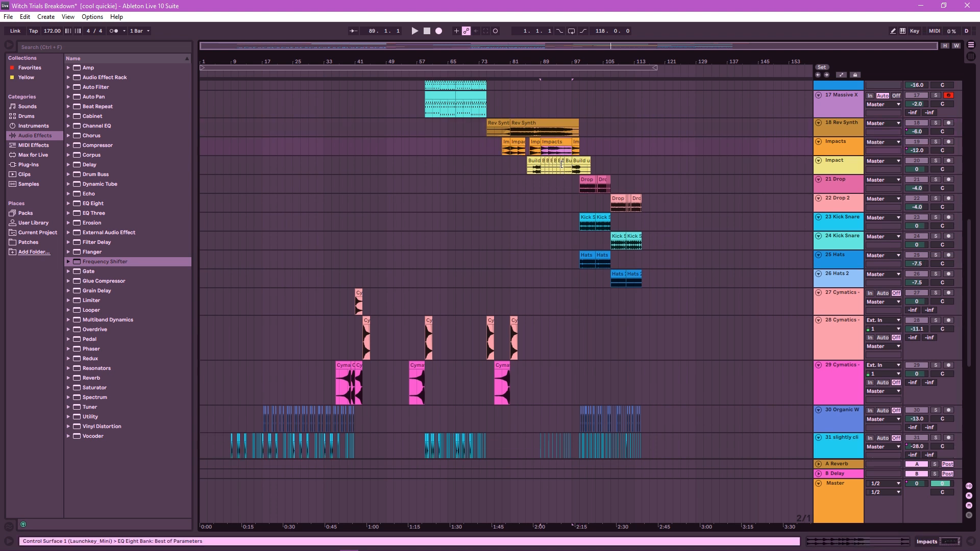
pyautogui.scroll(5, 560, 166)
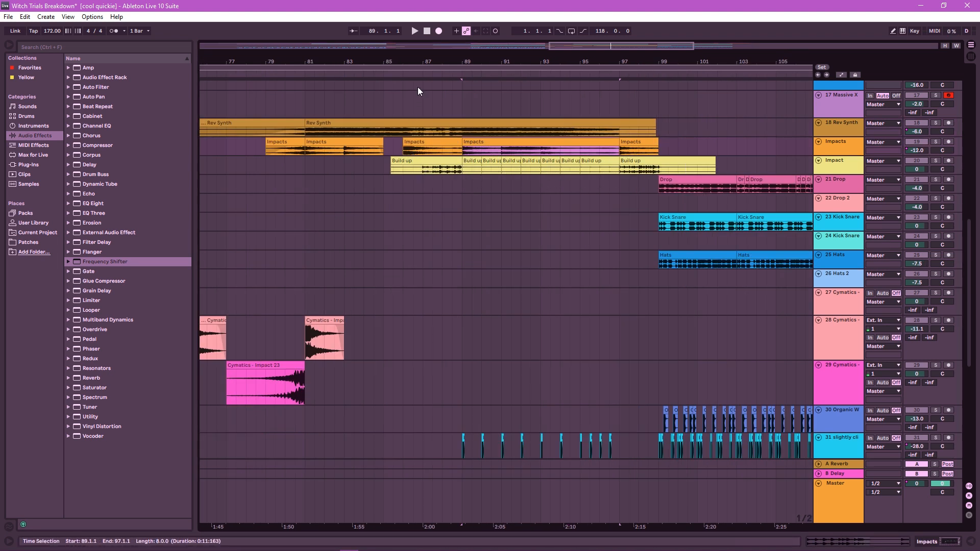
pyautogui.click(936, 160)
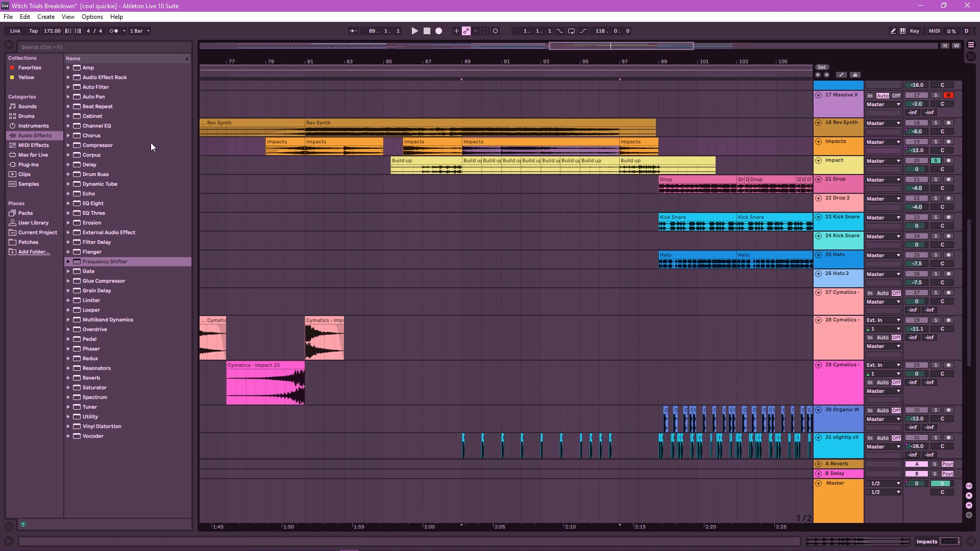
pyautogui.click(409, 73)
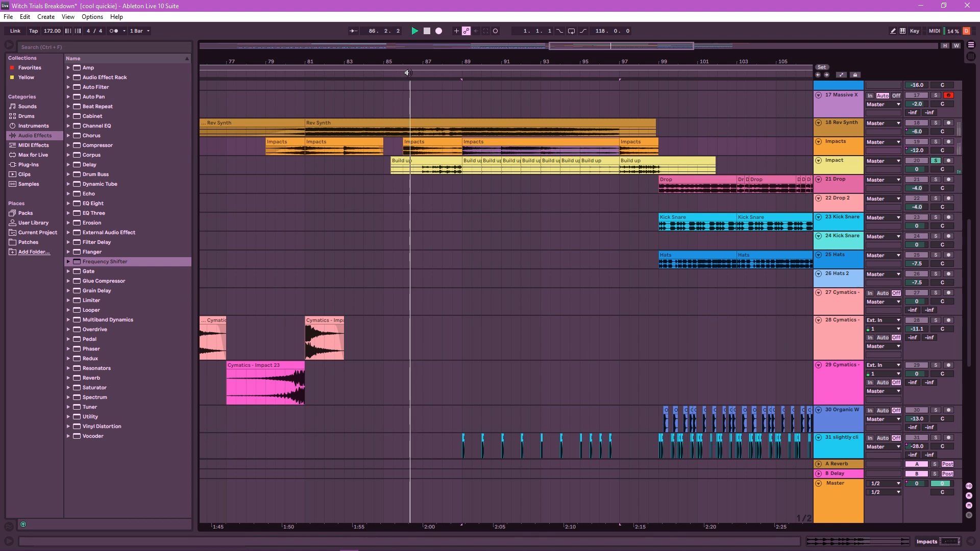
pyautogui.click(431, 30)
# Solo the 21 Drop track in place of the Impact track and audition its clips from bar 99.
pyautogui.scroll(-2, 700, 159)
pyautogui.scroll(-3, 620, 136)
pyautogui.scroll(3, 604, 147)
pyautogui.scroll(4, 572, 147)
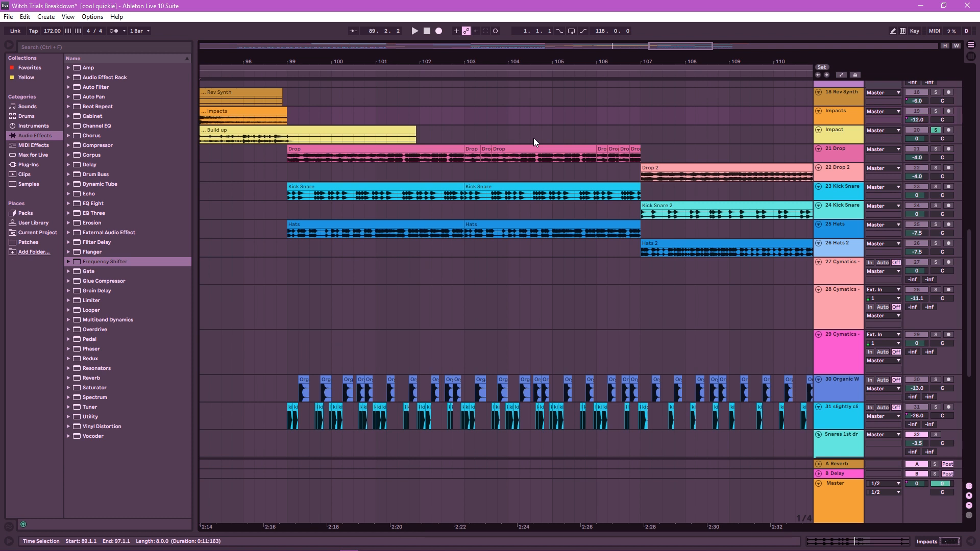
pyautogui.scroll(1, 534, 139)
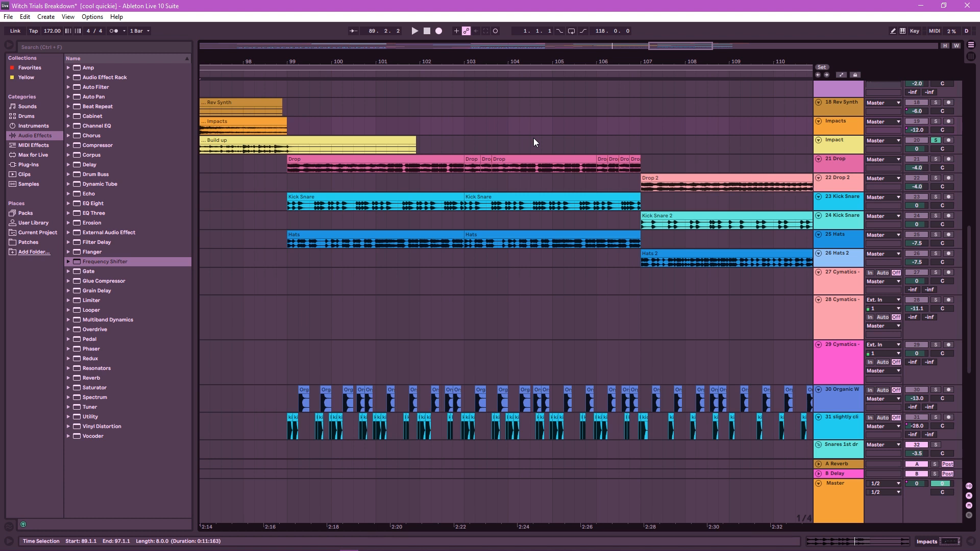
pyautogui.scroll(-1, 577, 174)
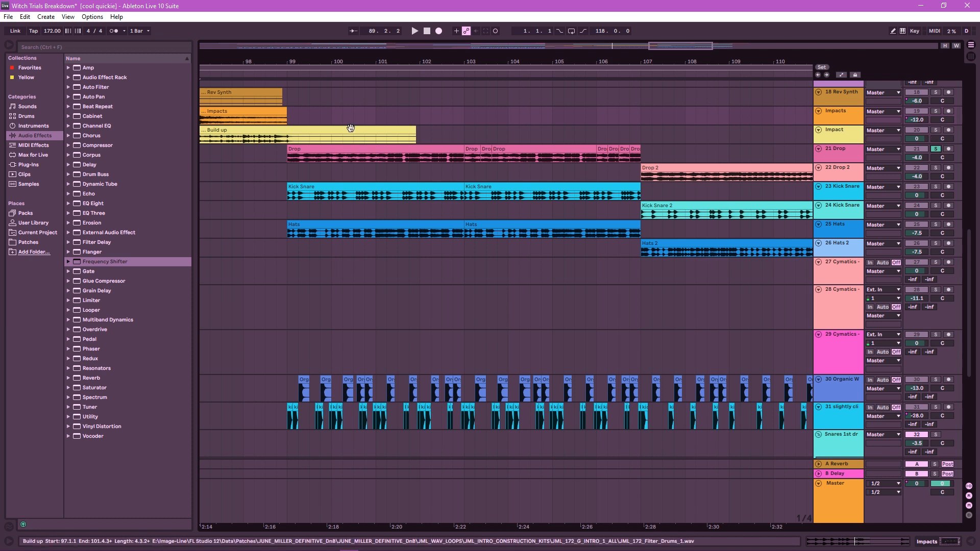
pyautogui.click(286, 75)
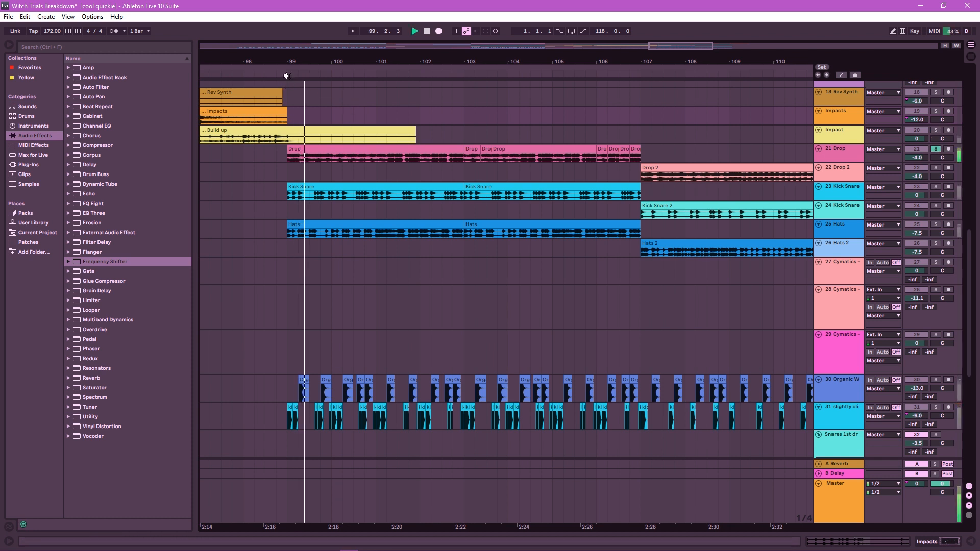
pyautogui.click(429, 30)
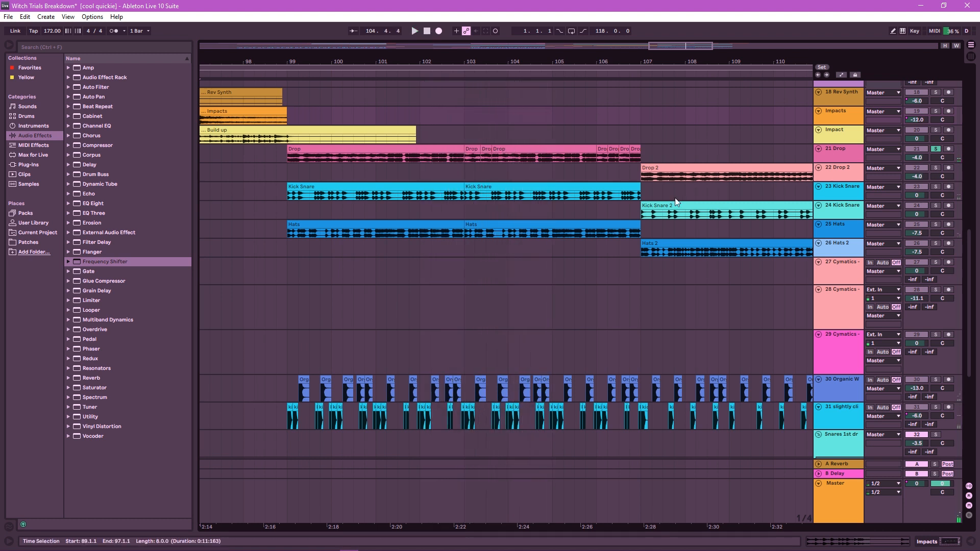
# Solo the 23 Kick Snare track, play from bar 99, and unsolo it during playback to hear the full drop.
pyautogui.hscroll(5, 676, 193)
pyautogui.scroll(-1, 676, 193)
pyautogui.hscroll(-7, 533, 206)
pyautogui.scroll(2, 533, 207)
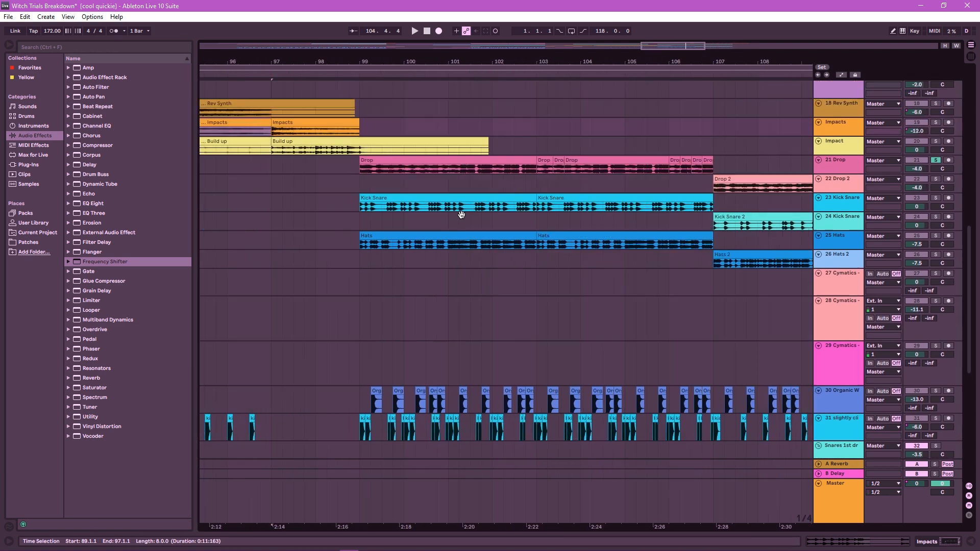
pyautogui.click(936, 197)
pyautogui.click(411, 110)
pyautogui.press('space')
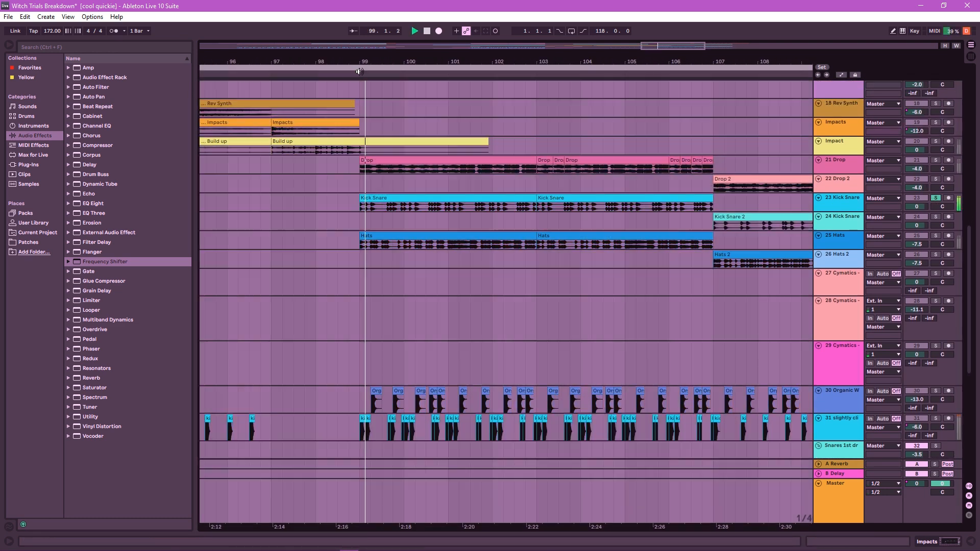
pyautogui.click(937, 197)
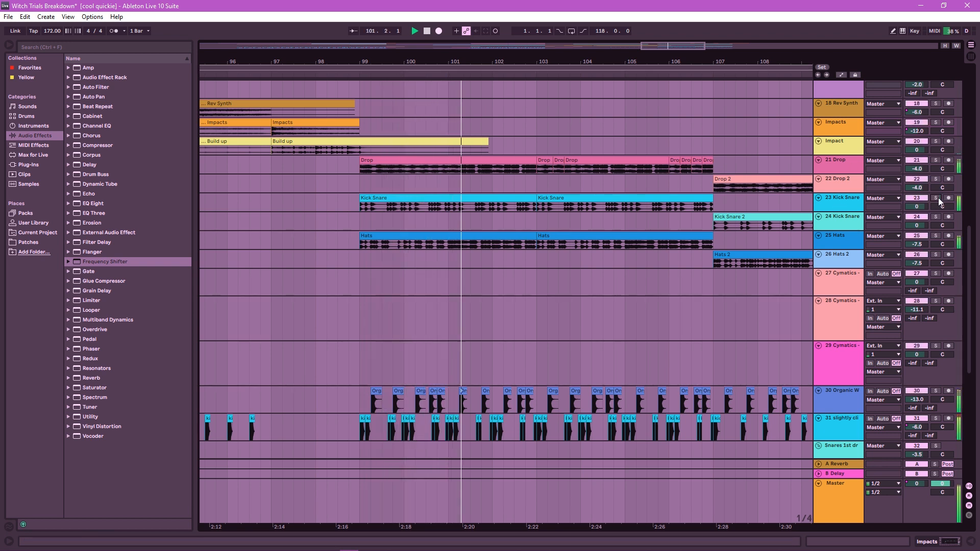
pyautogui.click(426, 31)
# Select the Hats clip starting at bar 103 and look over the tracks down to 42 kick10.
pyautogui.click(625, 307)
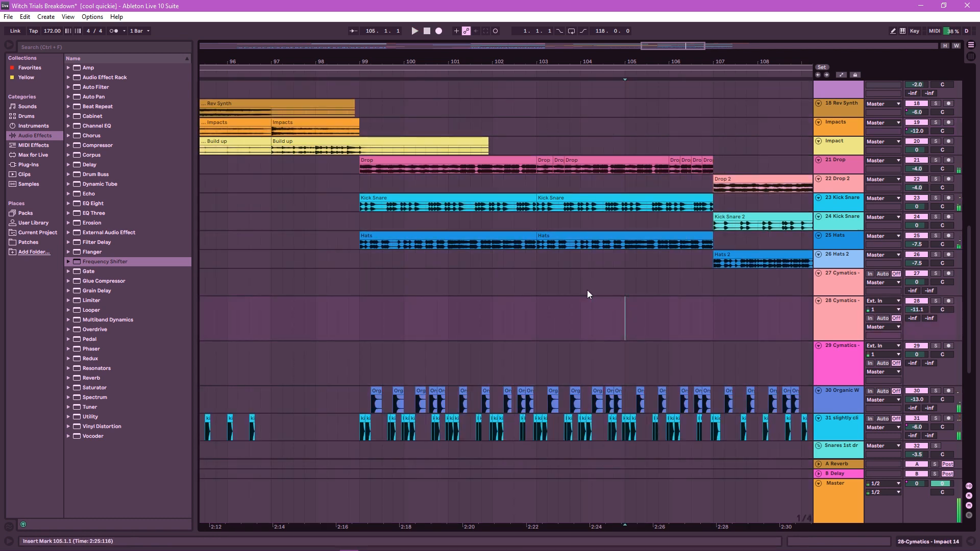
pyautogui.click(559, 240)
pyautogui.moveTo(609, 308); pyautogui.dragTo(604, 307)
pyautogui.scroll(-5, 459, 254)
pyautogui.hscroll(-2, 606, 210)
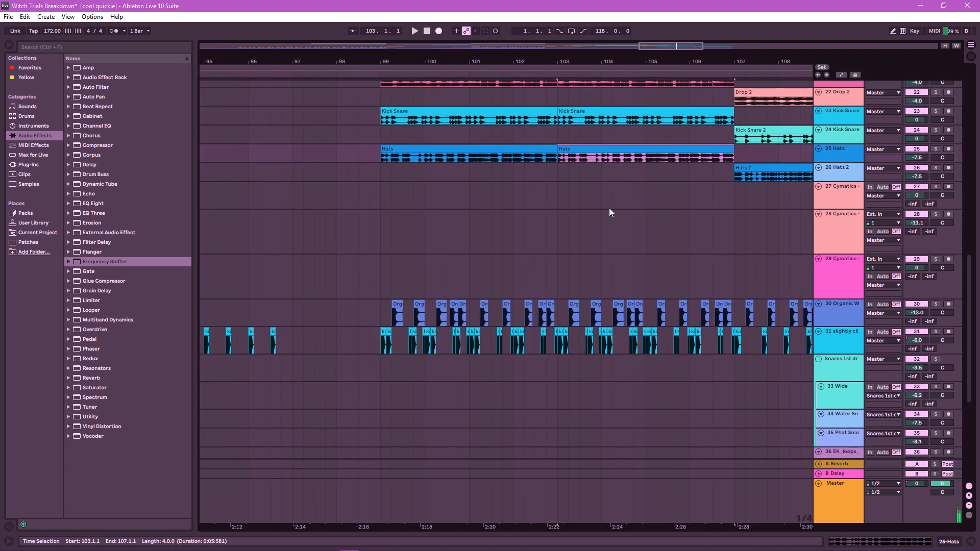
pyautogui.scroll(-5, 460, 240)
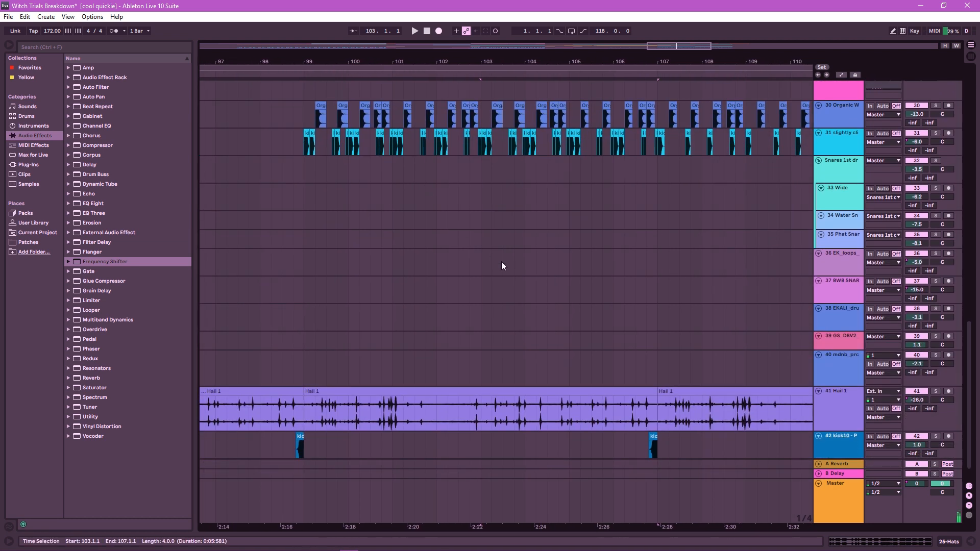
pyautogui.hscroll(2, 492, 254)
pyautogui.scroll(10, 494, 258)
pyautogui.hscroll(-2, 430, 293)
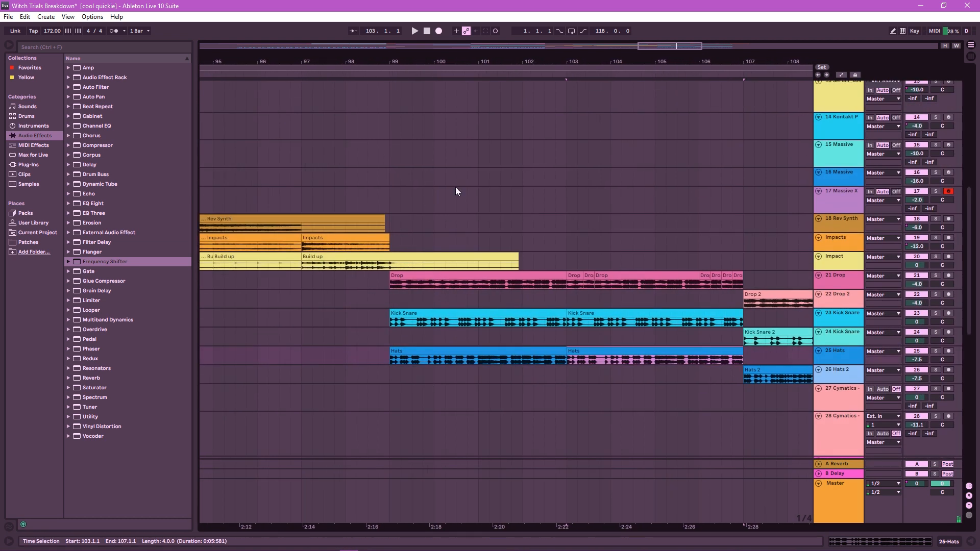
# Look over the whole arrangement up to the 1 MIDI track, placing the insert marker at bar 81 on the 5 Diva track.
pyautogui.scroll(-3, 468, 224)
pyautogui.scroll(6, 460, 234)
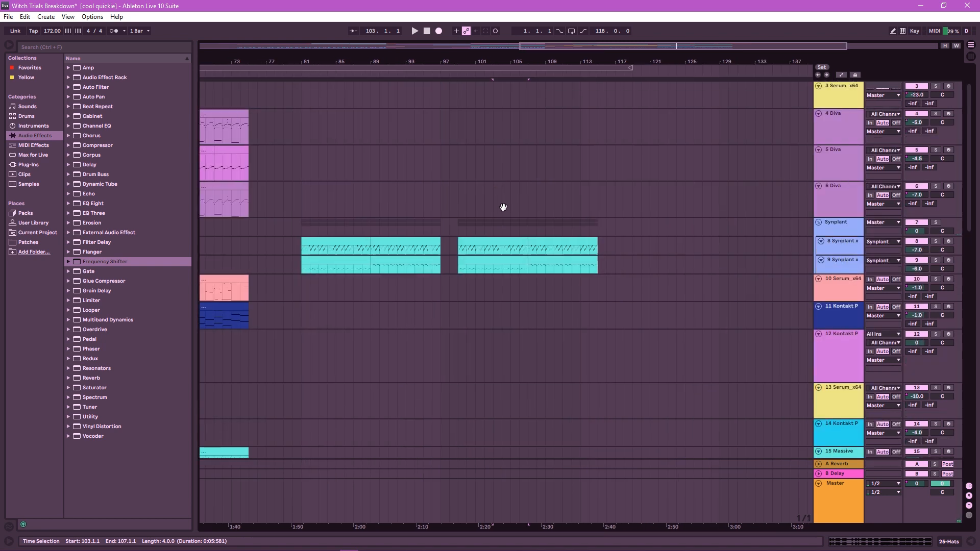
pyautogui.scroll(-3, 447, 167)
pyautogui.hscroll(-4, 459, 153)
pyautogui.moveTo(443, 123); pyautogui.dragTo(766, 222)
pyautogui.click(455, 111)
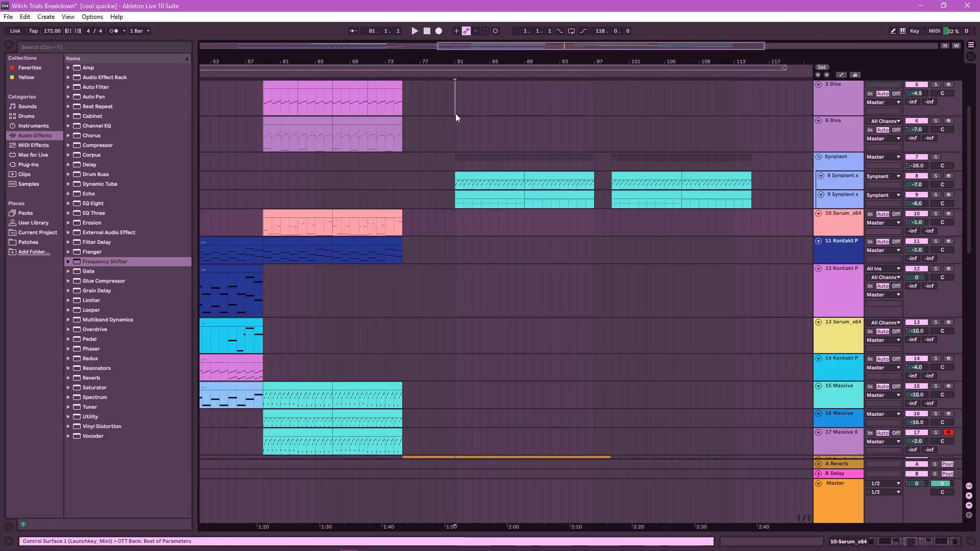
pyautogui.scroll(-3, 470, 149)
pyautogui.scroll(-4, 516, 183)
pyautogui.scroll(2, 503, 198)
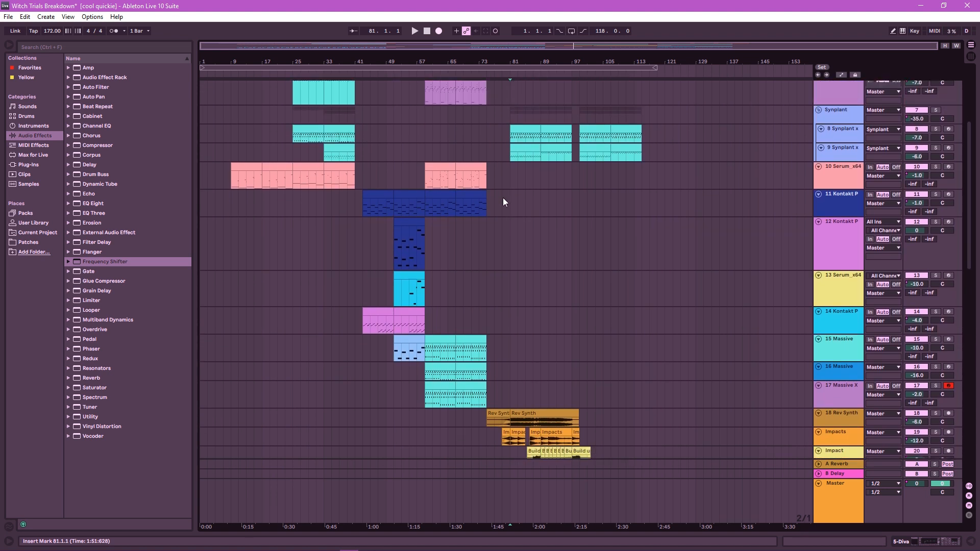
pyautogui.scroll(8, 578, 237)
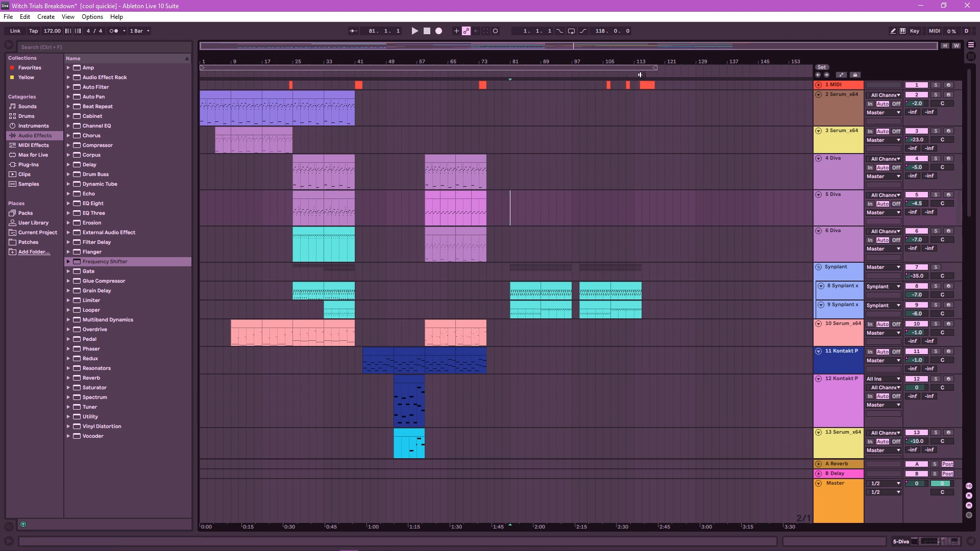
# Show the Master track's device chain and examine its Glue Compressor and the TR5 Classic Clipper plug-in.
pyautogui.click(856, 492)
pyautogui.scroll(-15, 856, 493)
pyautogui.doubleClick(856, 491)
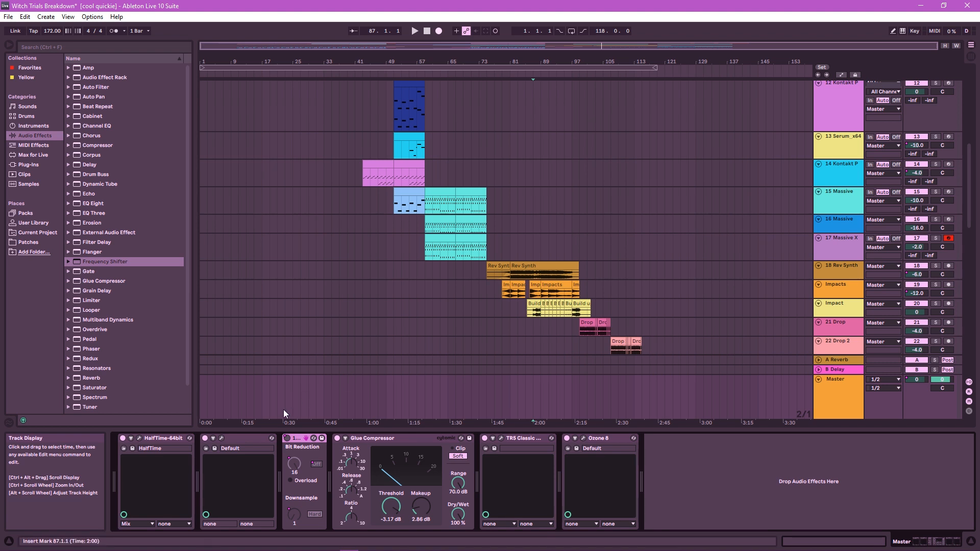
pyautogui.click(354, 440)
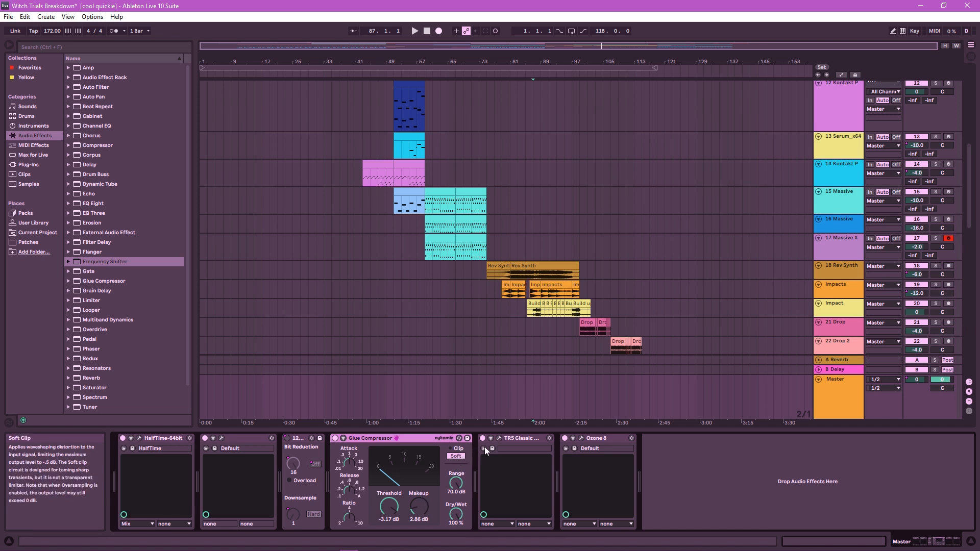
pyautogui.click(499, 439)
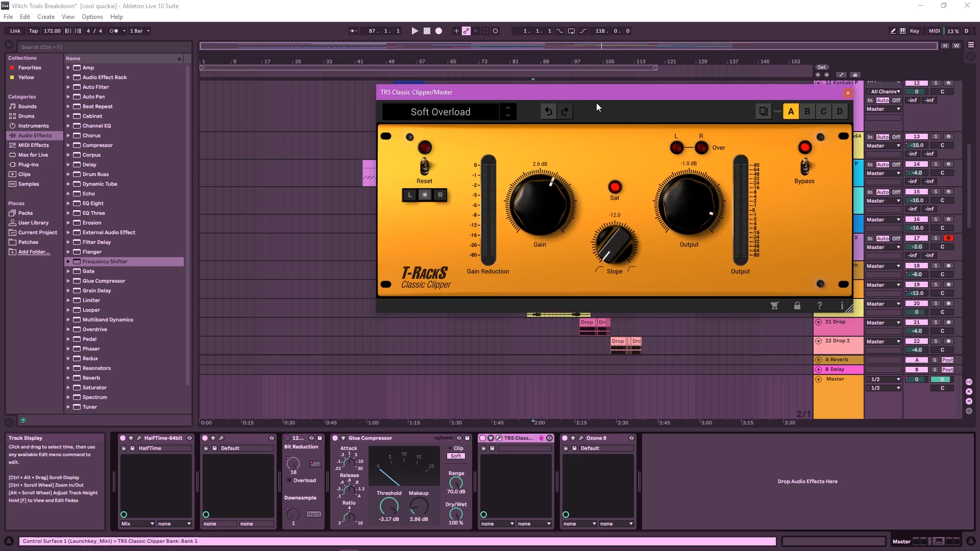
pyautogui.moveTo(596, 103); pyautogui.dragTo(487, 112)
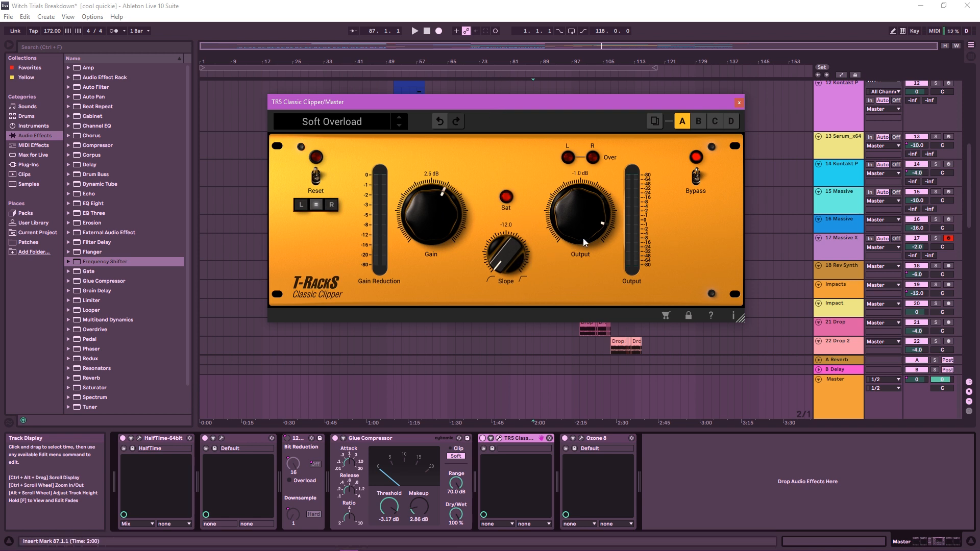
# Open the Master track's Ozone 8 plug-in and examine its Vintage EQ, Vintage Compressor and Imager modules.
pyautogui.click(582, 437)
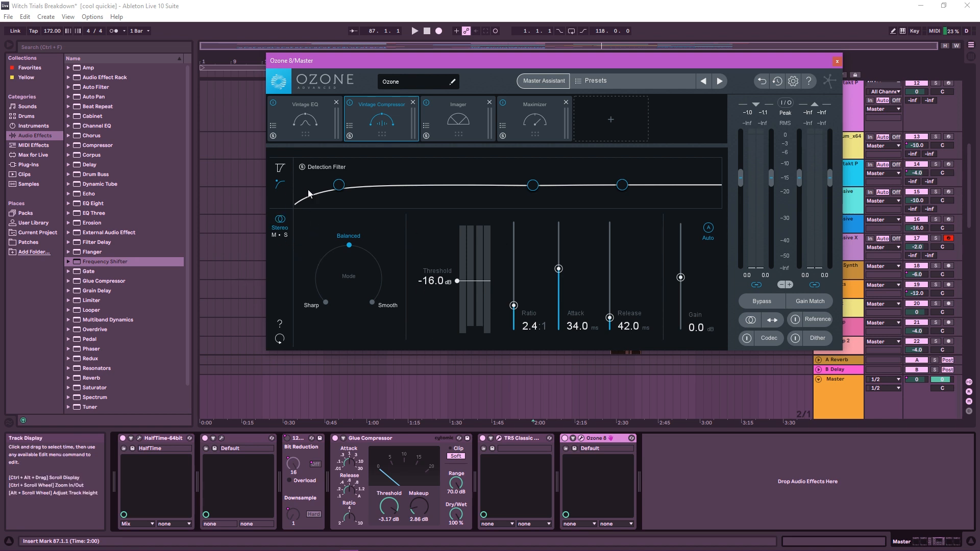
pyautogui.click(303, 119)
pyautogui.click(387, 116)
pyautogui.click(475, 120)
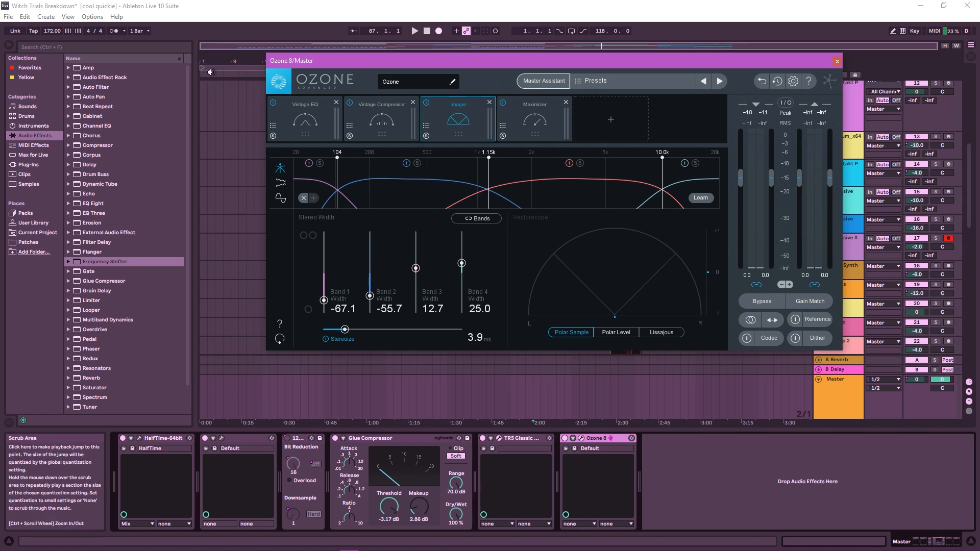
# Try an Imager Band 2 width of -5.1 while playing the song, and return it to -55.7.
pyautogui.moveTo(369, 295); pyautogui.dragTo(370, 275)
pyautogui.click(248, 65)
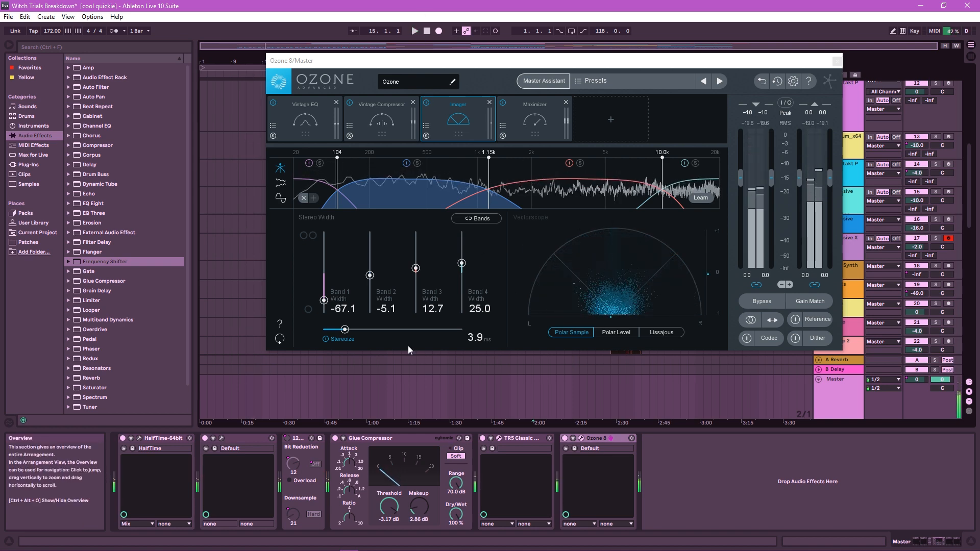
pyautogui.moveTo(373, 278); pyautogui.dragTo(372, 297)
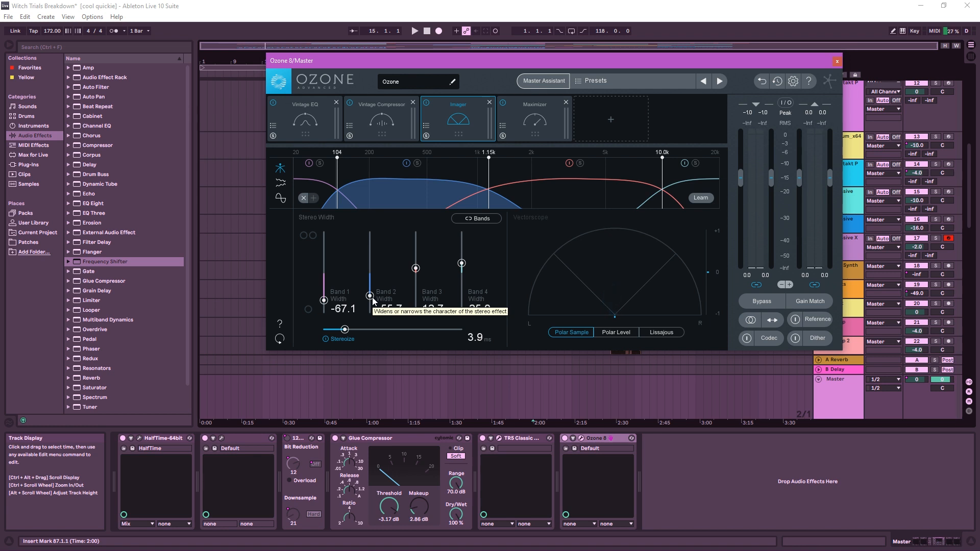
# Examine Ozone 8's Maximizer module, hide the plug-in windows, and return to the first tracks of the arrangement.
pyautogui.click(510, 135)
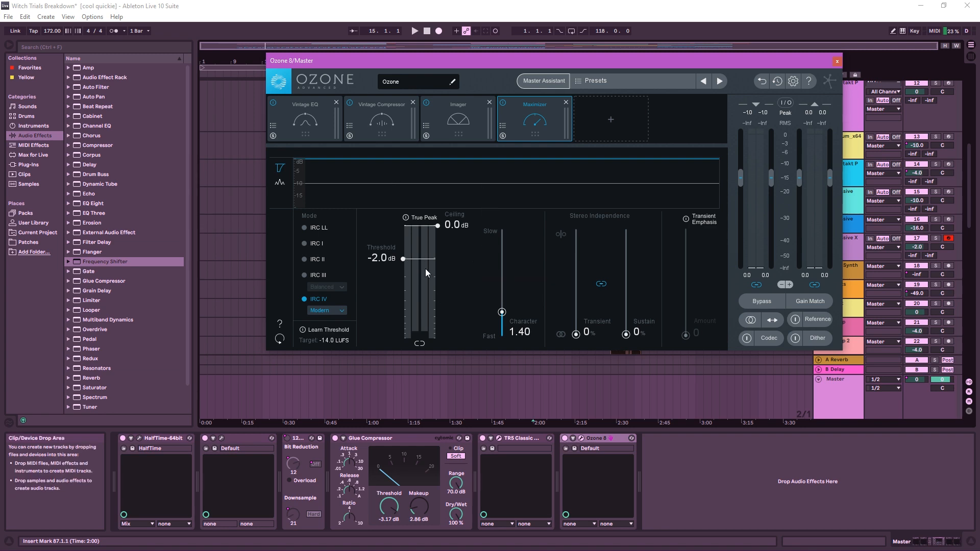
pyautogui.hotkey('ctrl', 'alt', 'p')
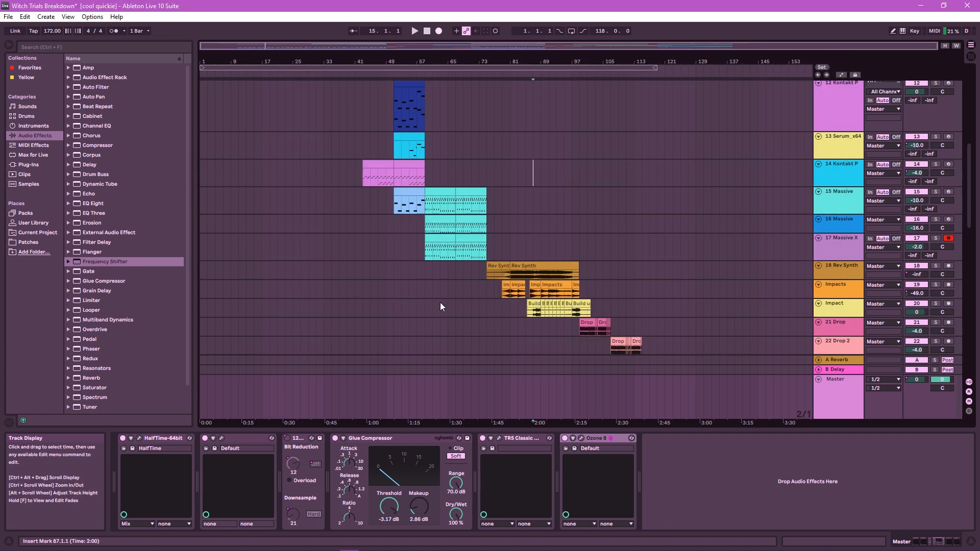
pyautogui.scroll(10, 595, 231)
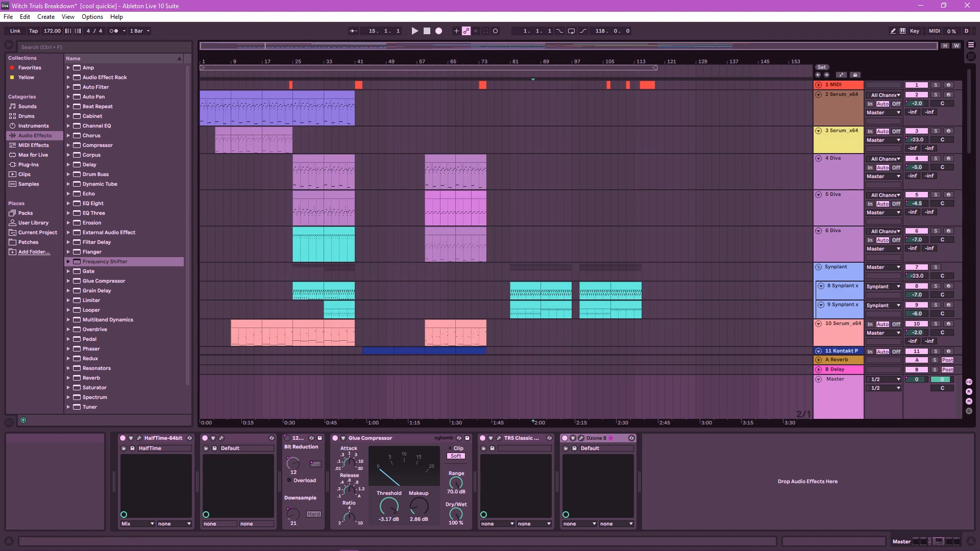